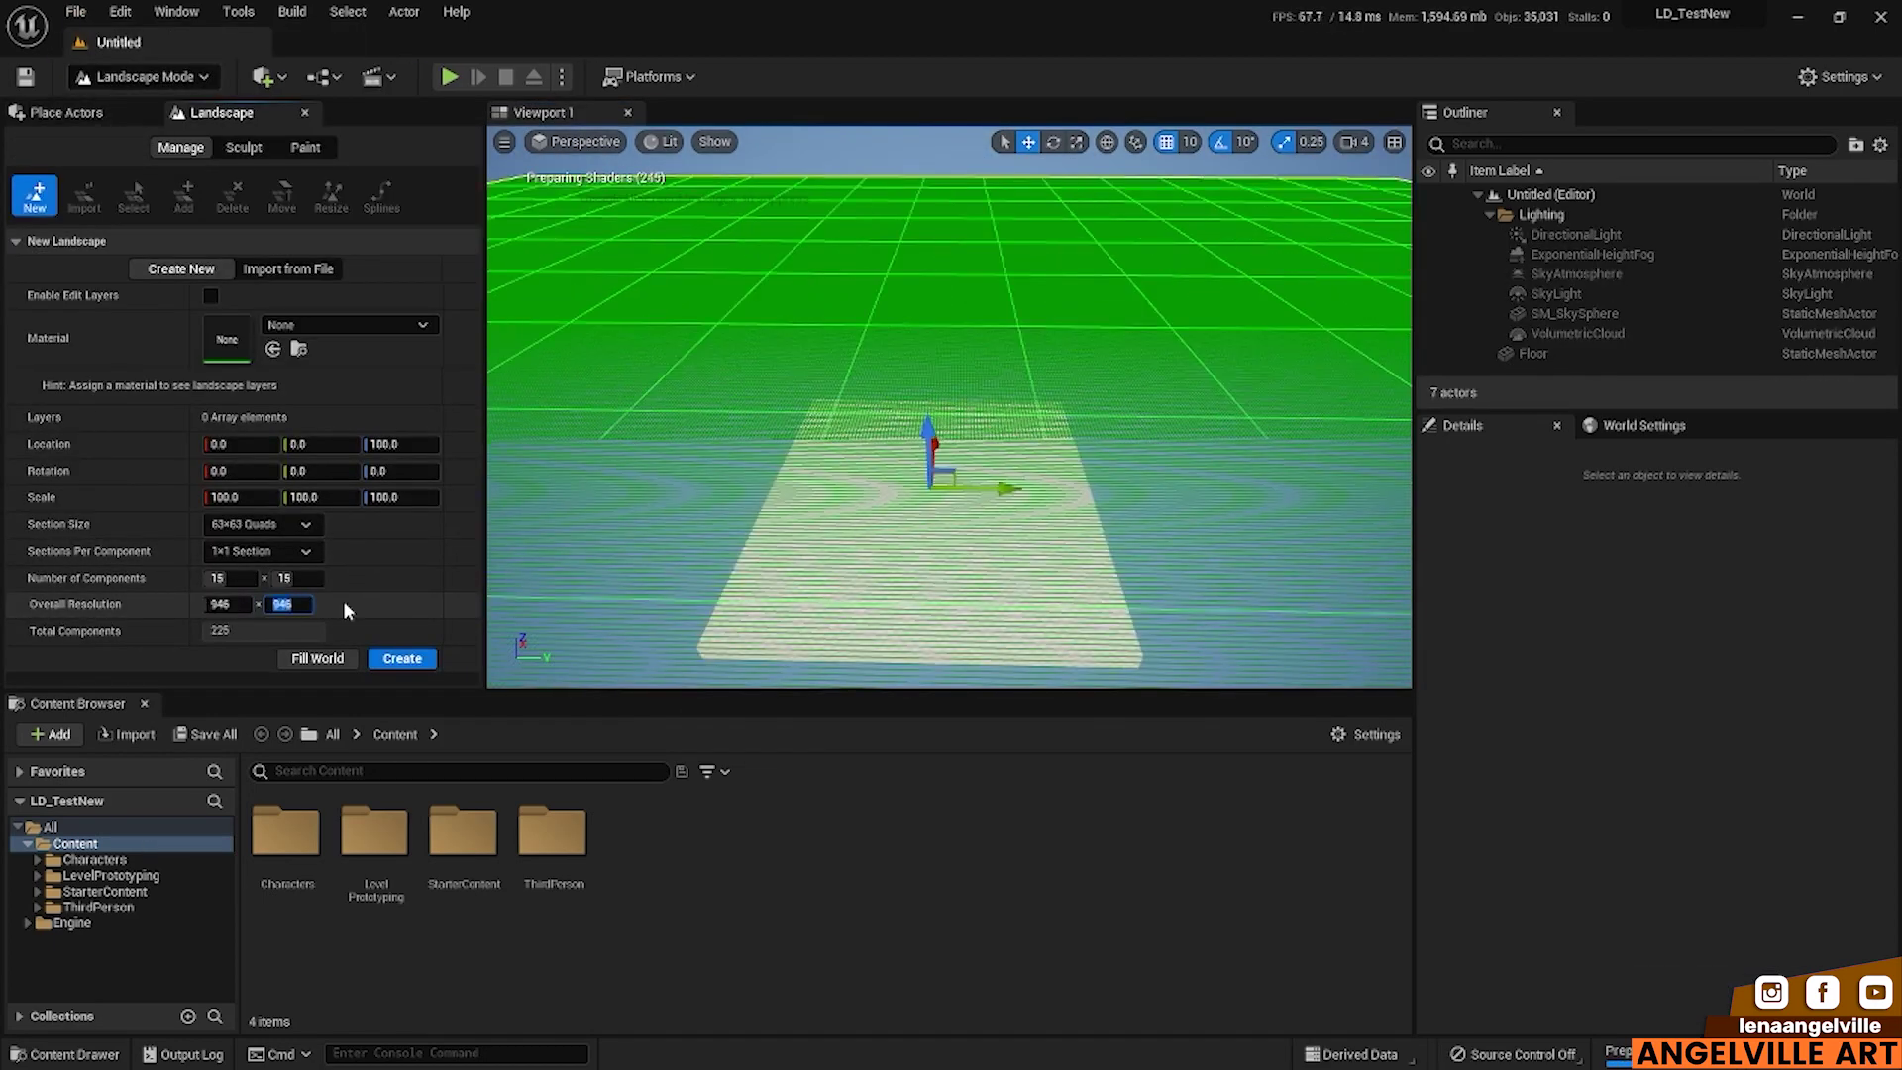
Step: Create a 1009 resolution landscape and assign it the LandscapeMaterial_Inst material
type("1009")
key("Return")
left_click(402, 658)
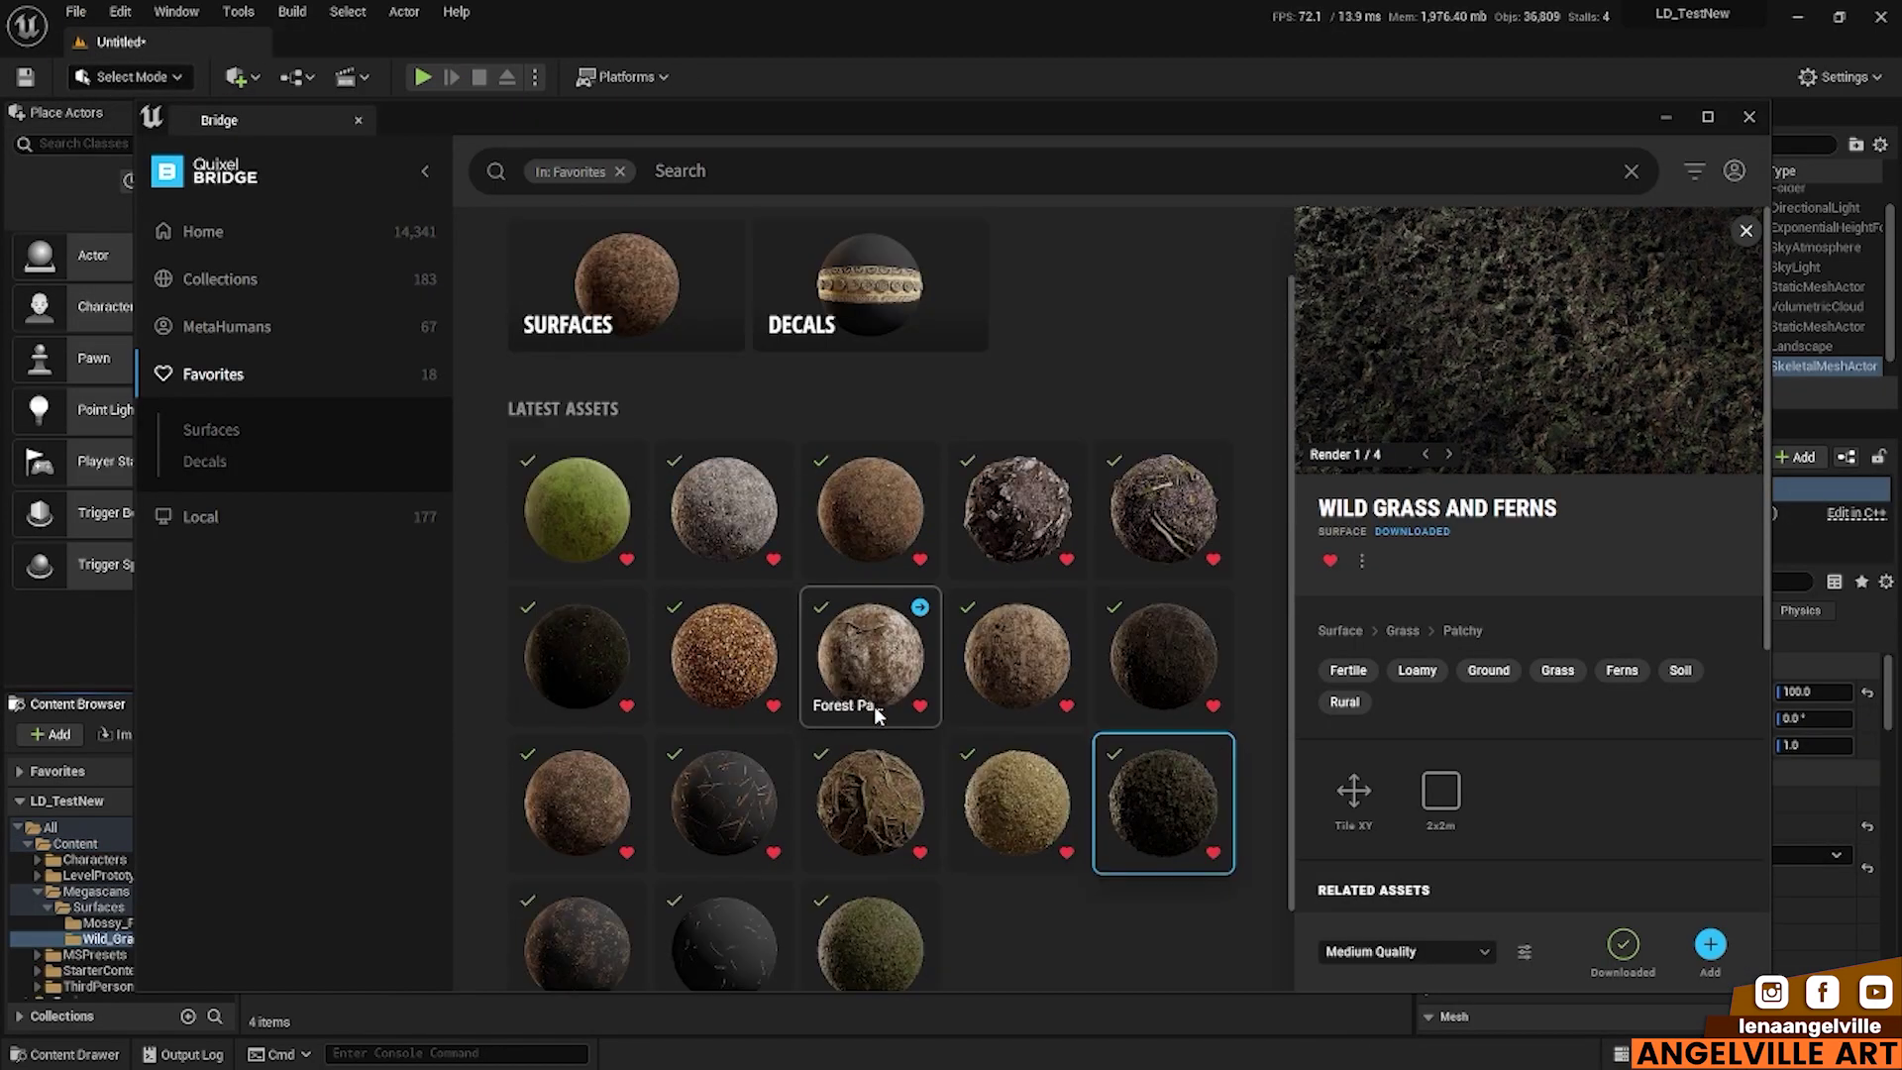
left_click(875, 791)
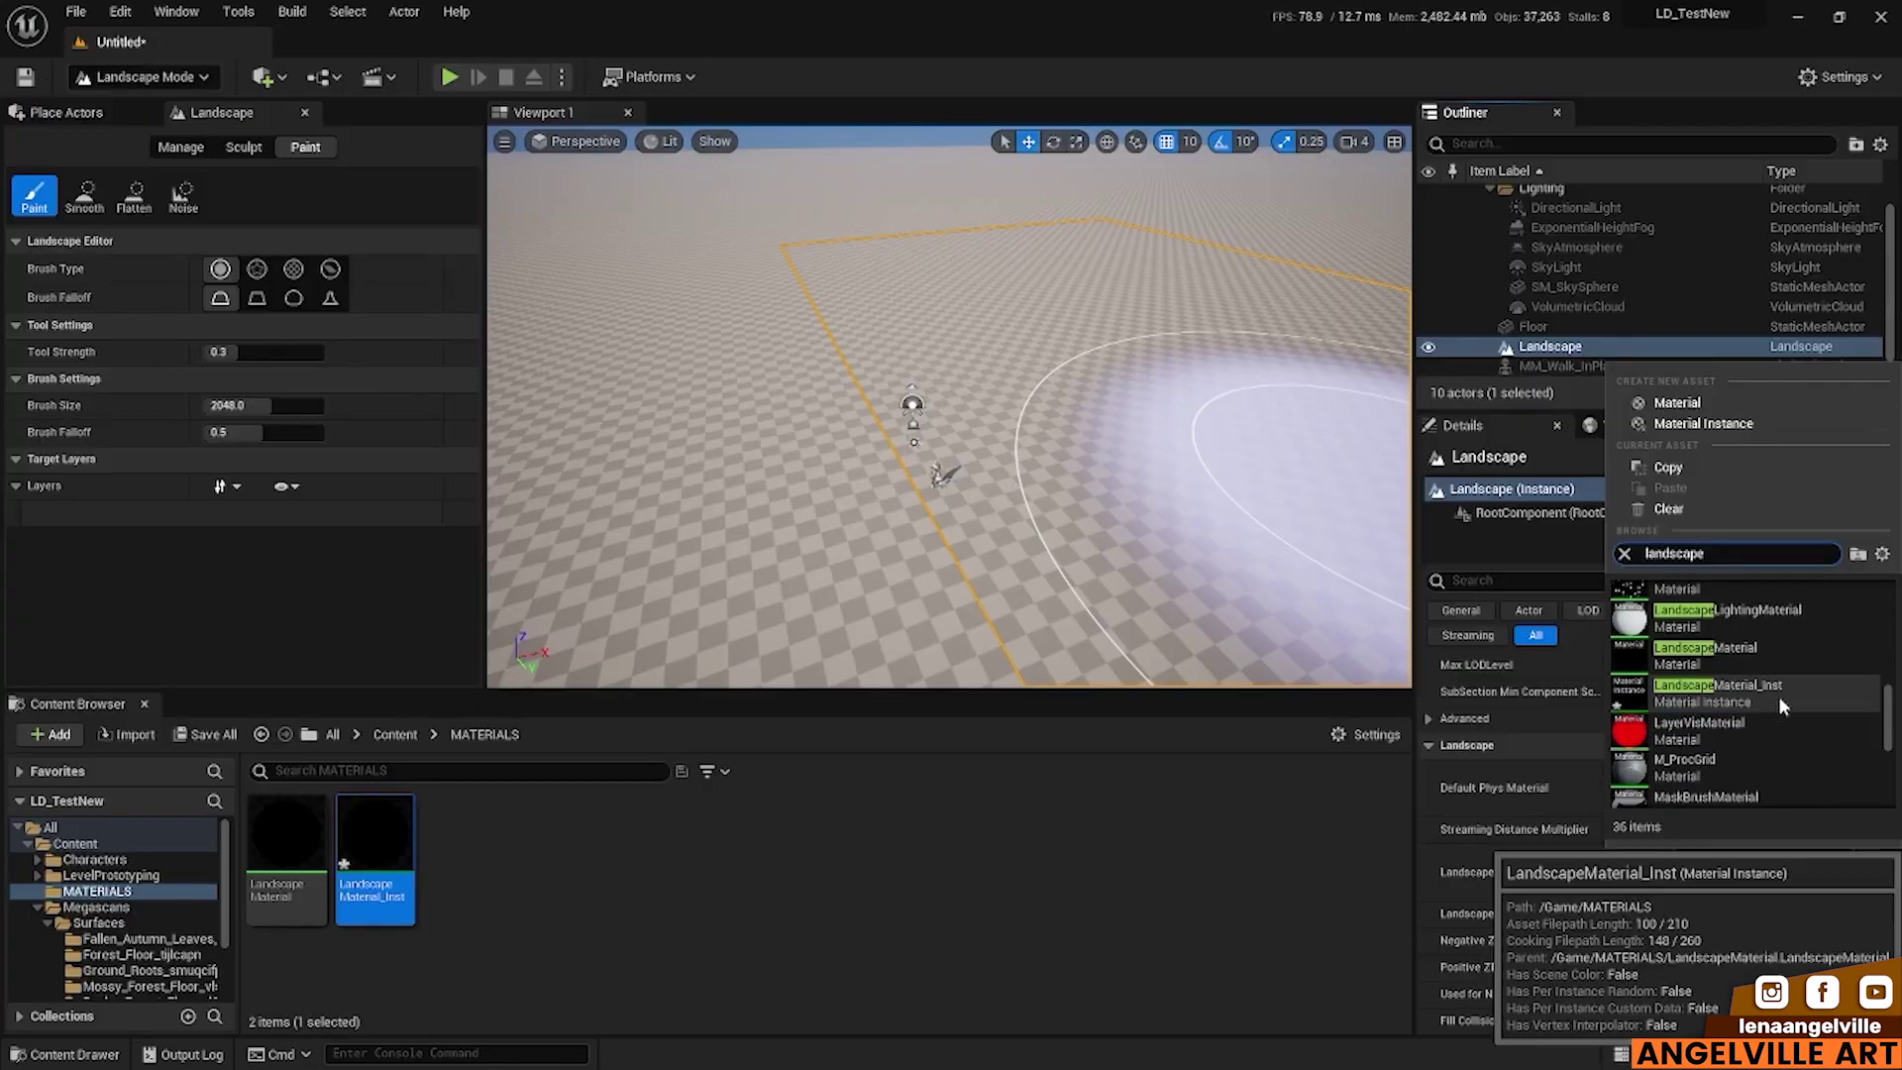
left_click(1779, 695)
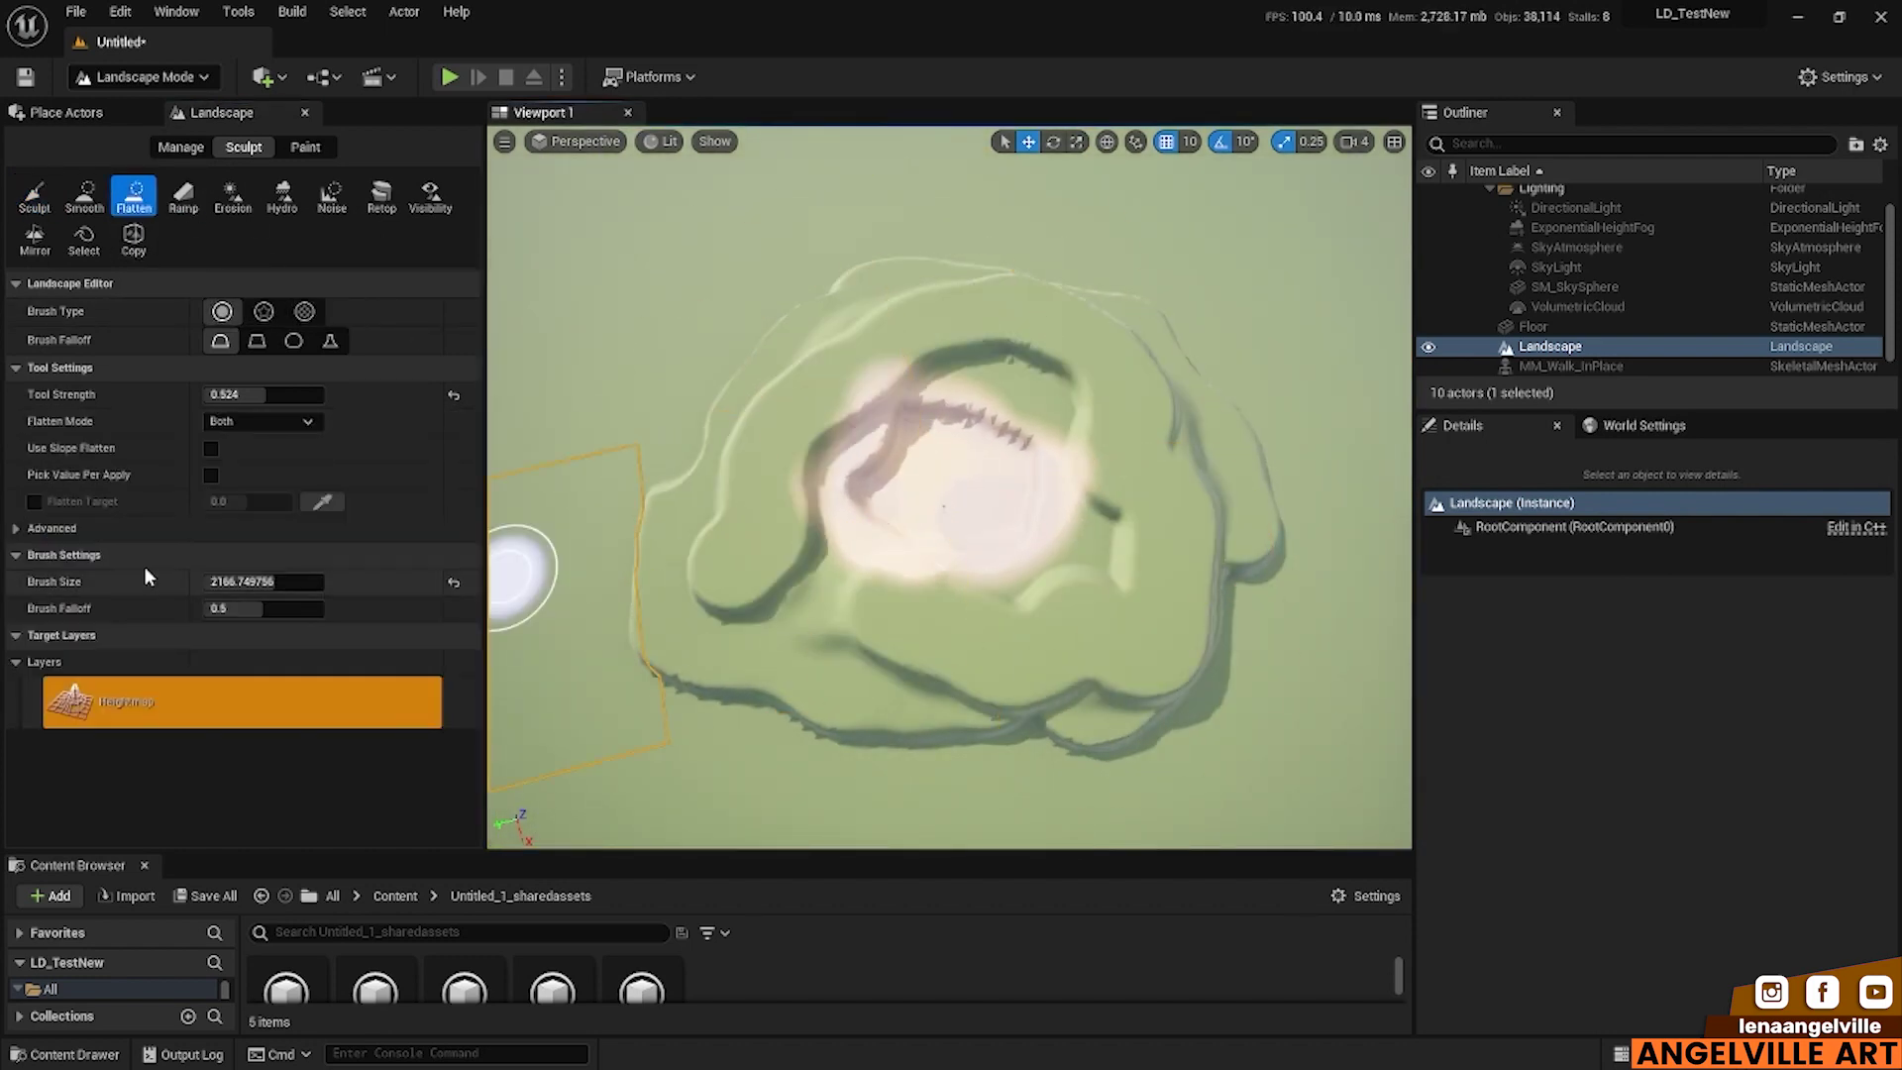
Step: Shrink the brush to about 396 and smooth the terrain ridges with the Smooth tool
left_click_drag(263, 581, 213, 581)
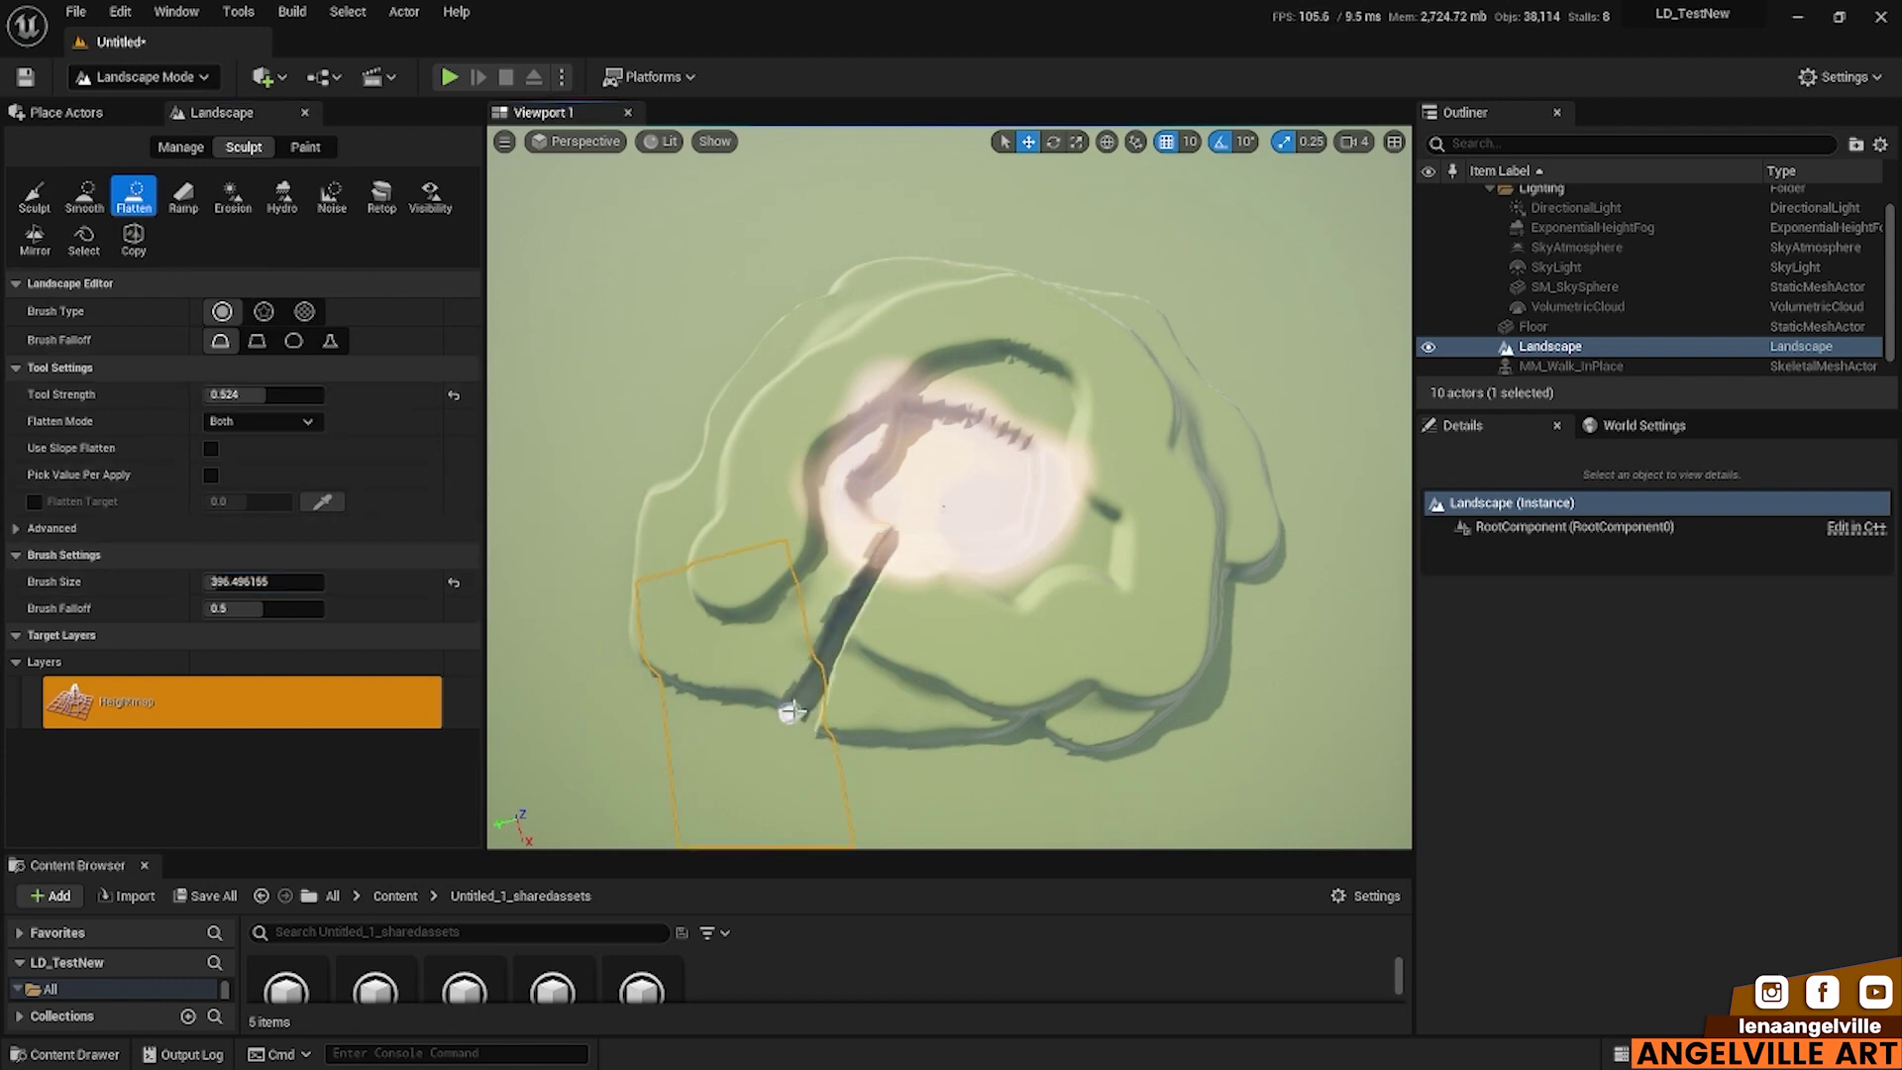
key("ctrl+2")
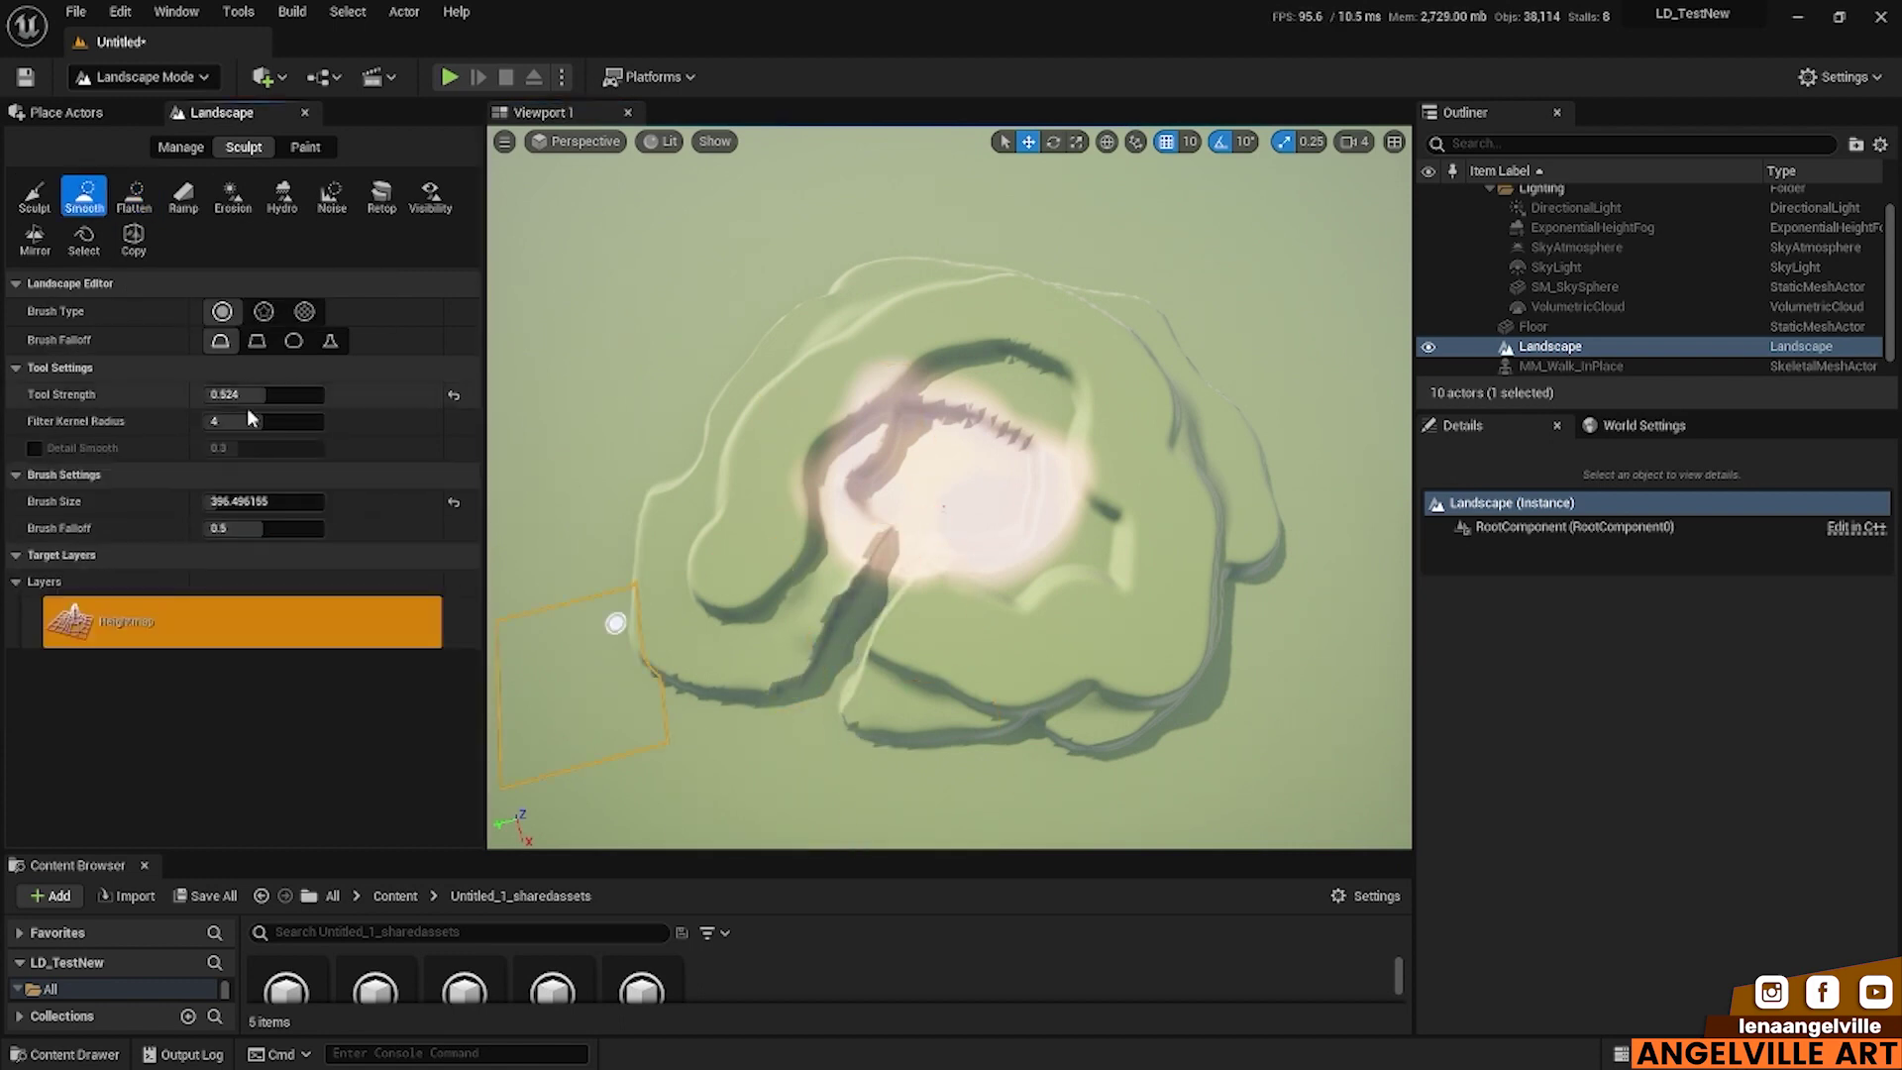
left_click_drag(616, 620, 869, 760)
mouse_move(804, 350)
left_mouse_down()
mouse_move(972, 717)
mouse_move(1233, 420)
left_mouse_up()
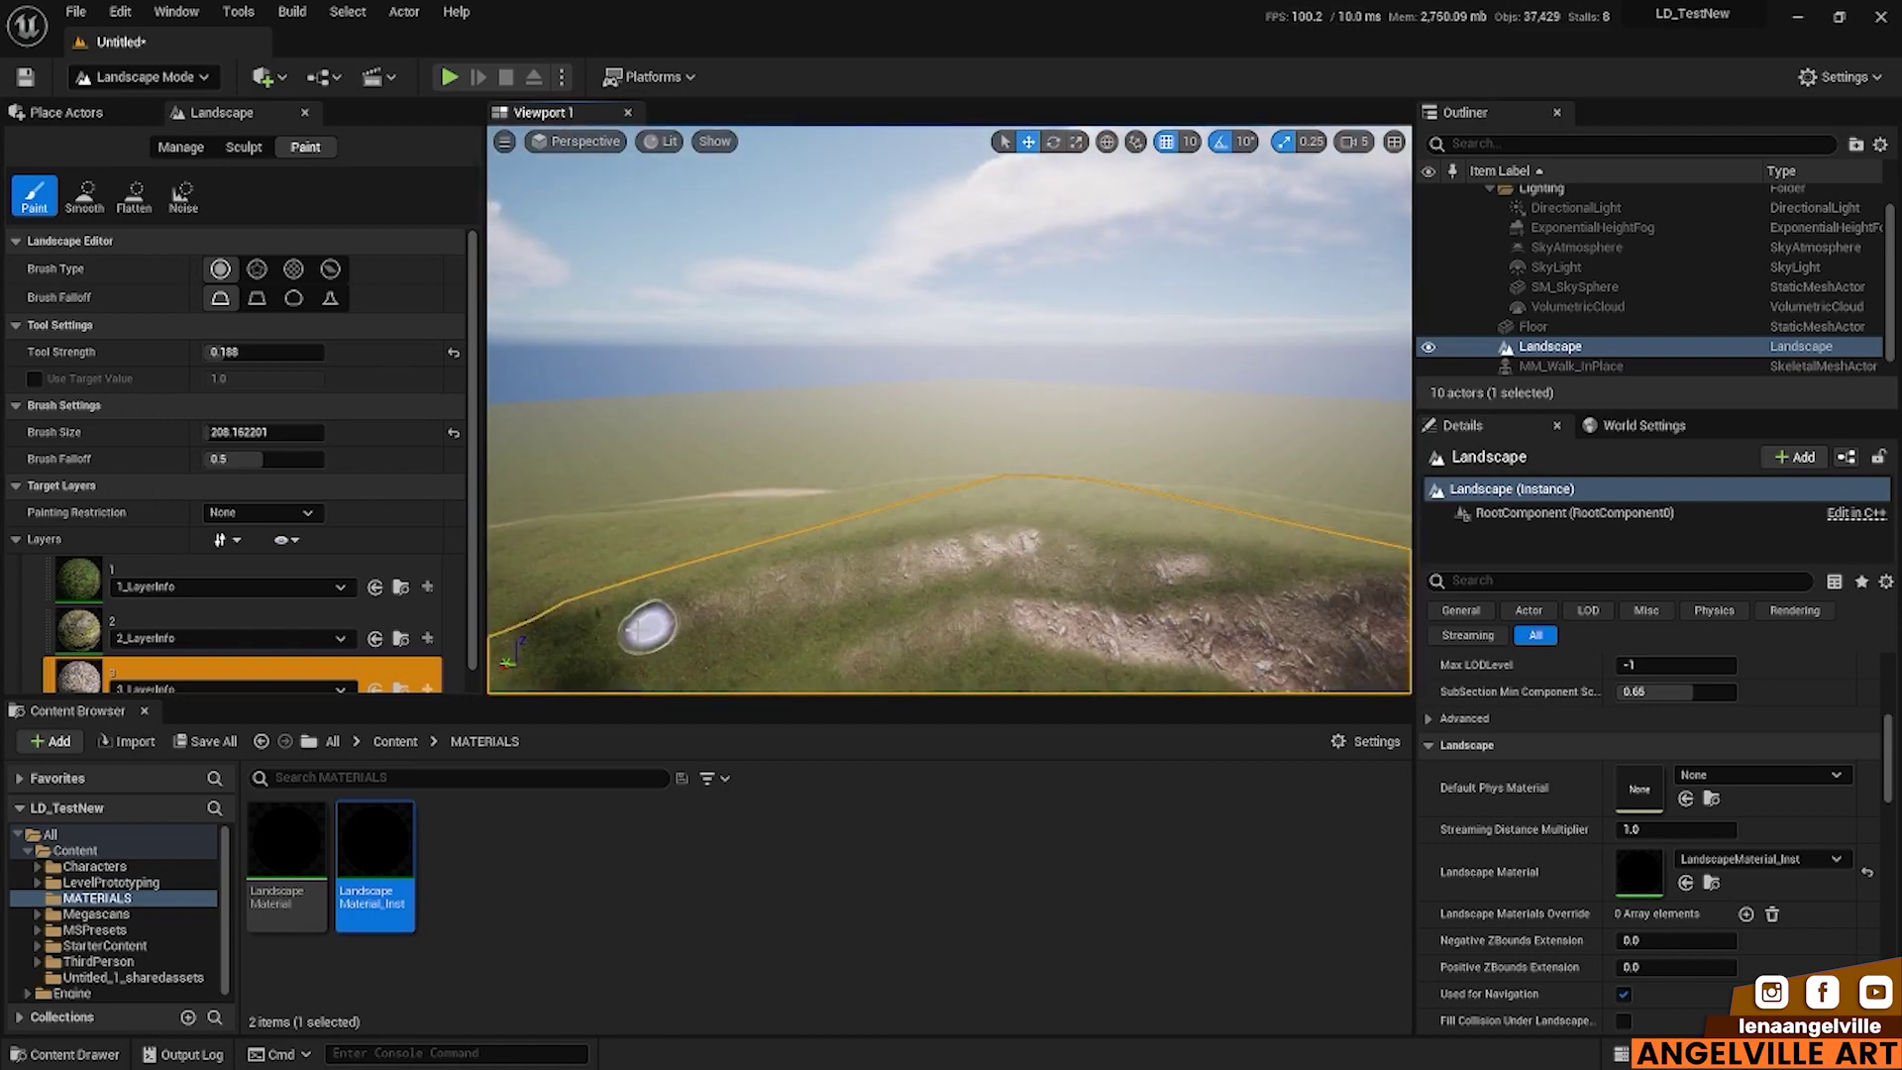
Step: Paint rocky texture along the hillside slope
right_click_drag(1013, 571, 1139, 593)
left_click_drag(1139, 592, 688, 479)
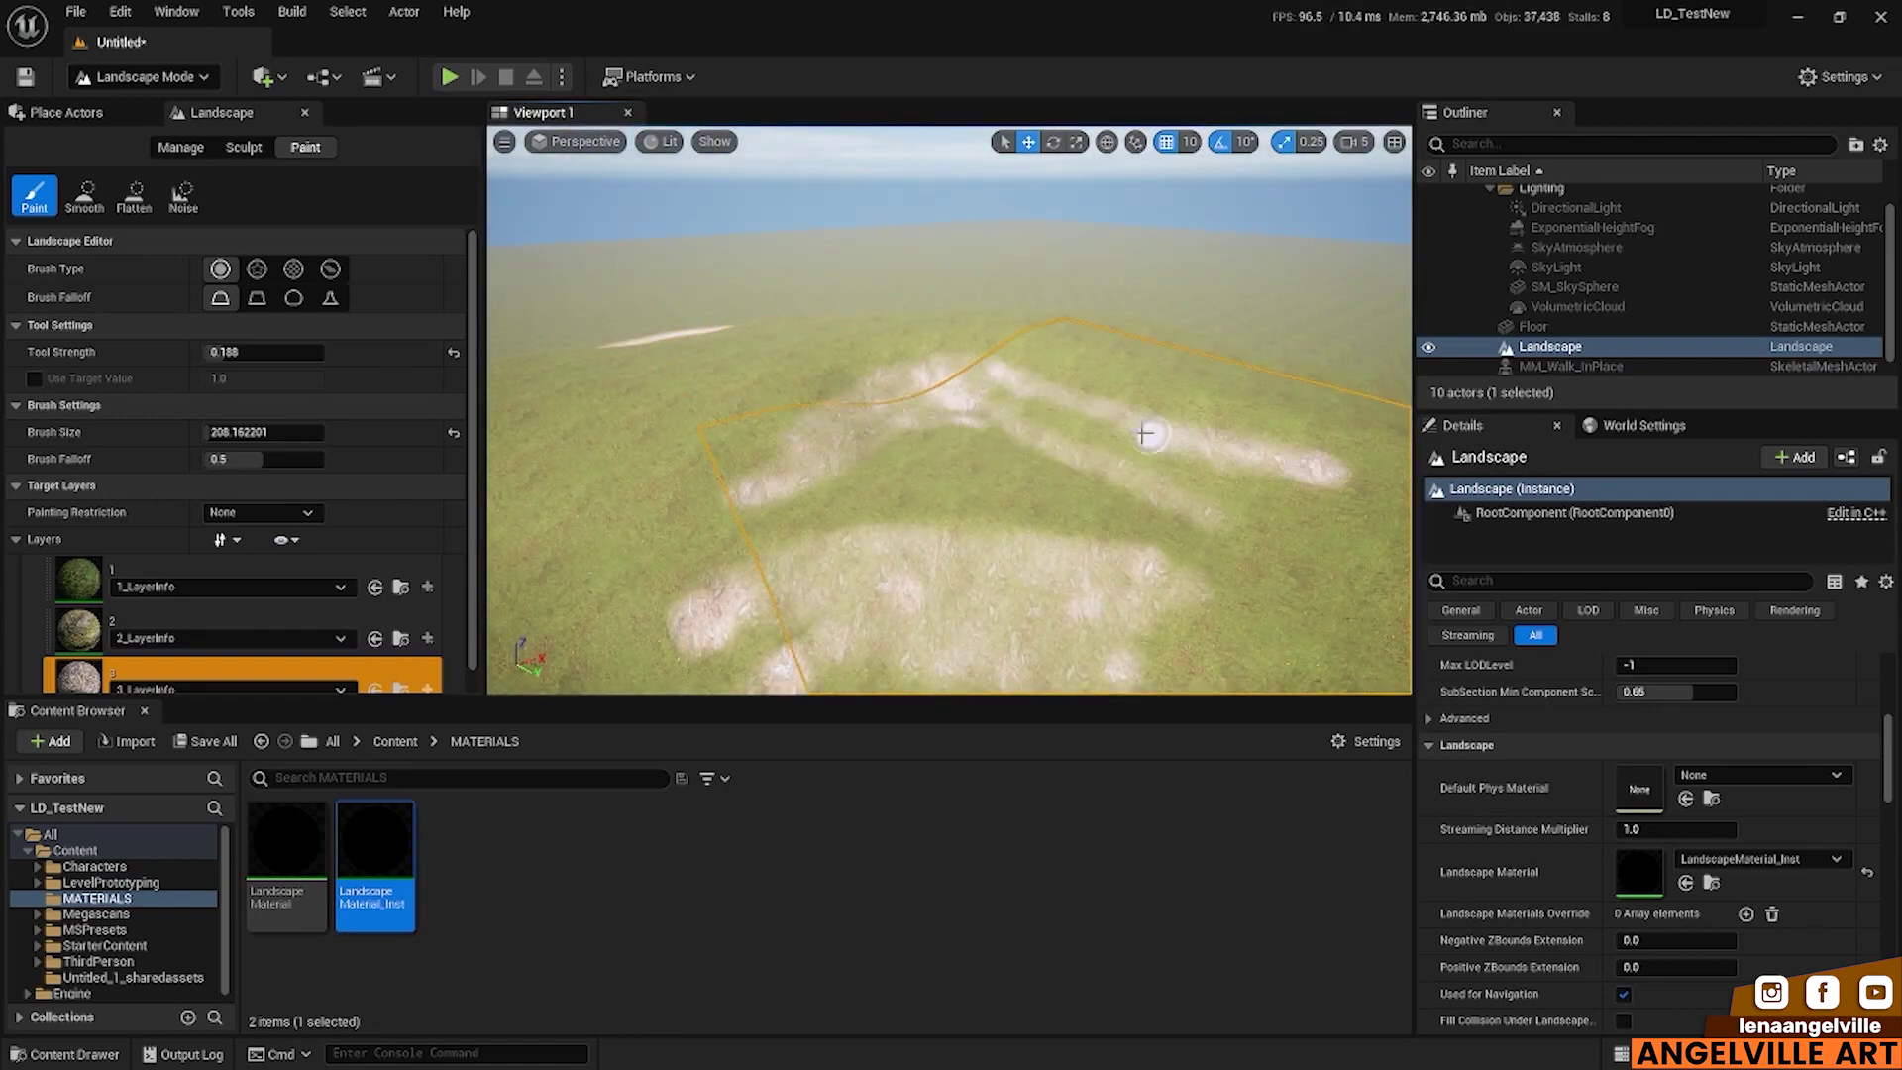
right_click_drag(1145, 432, 998, 407)
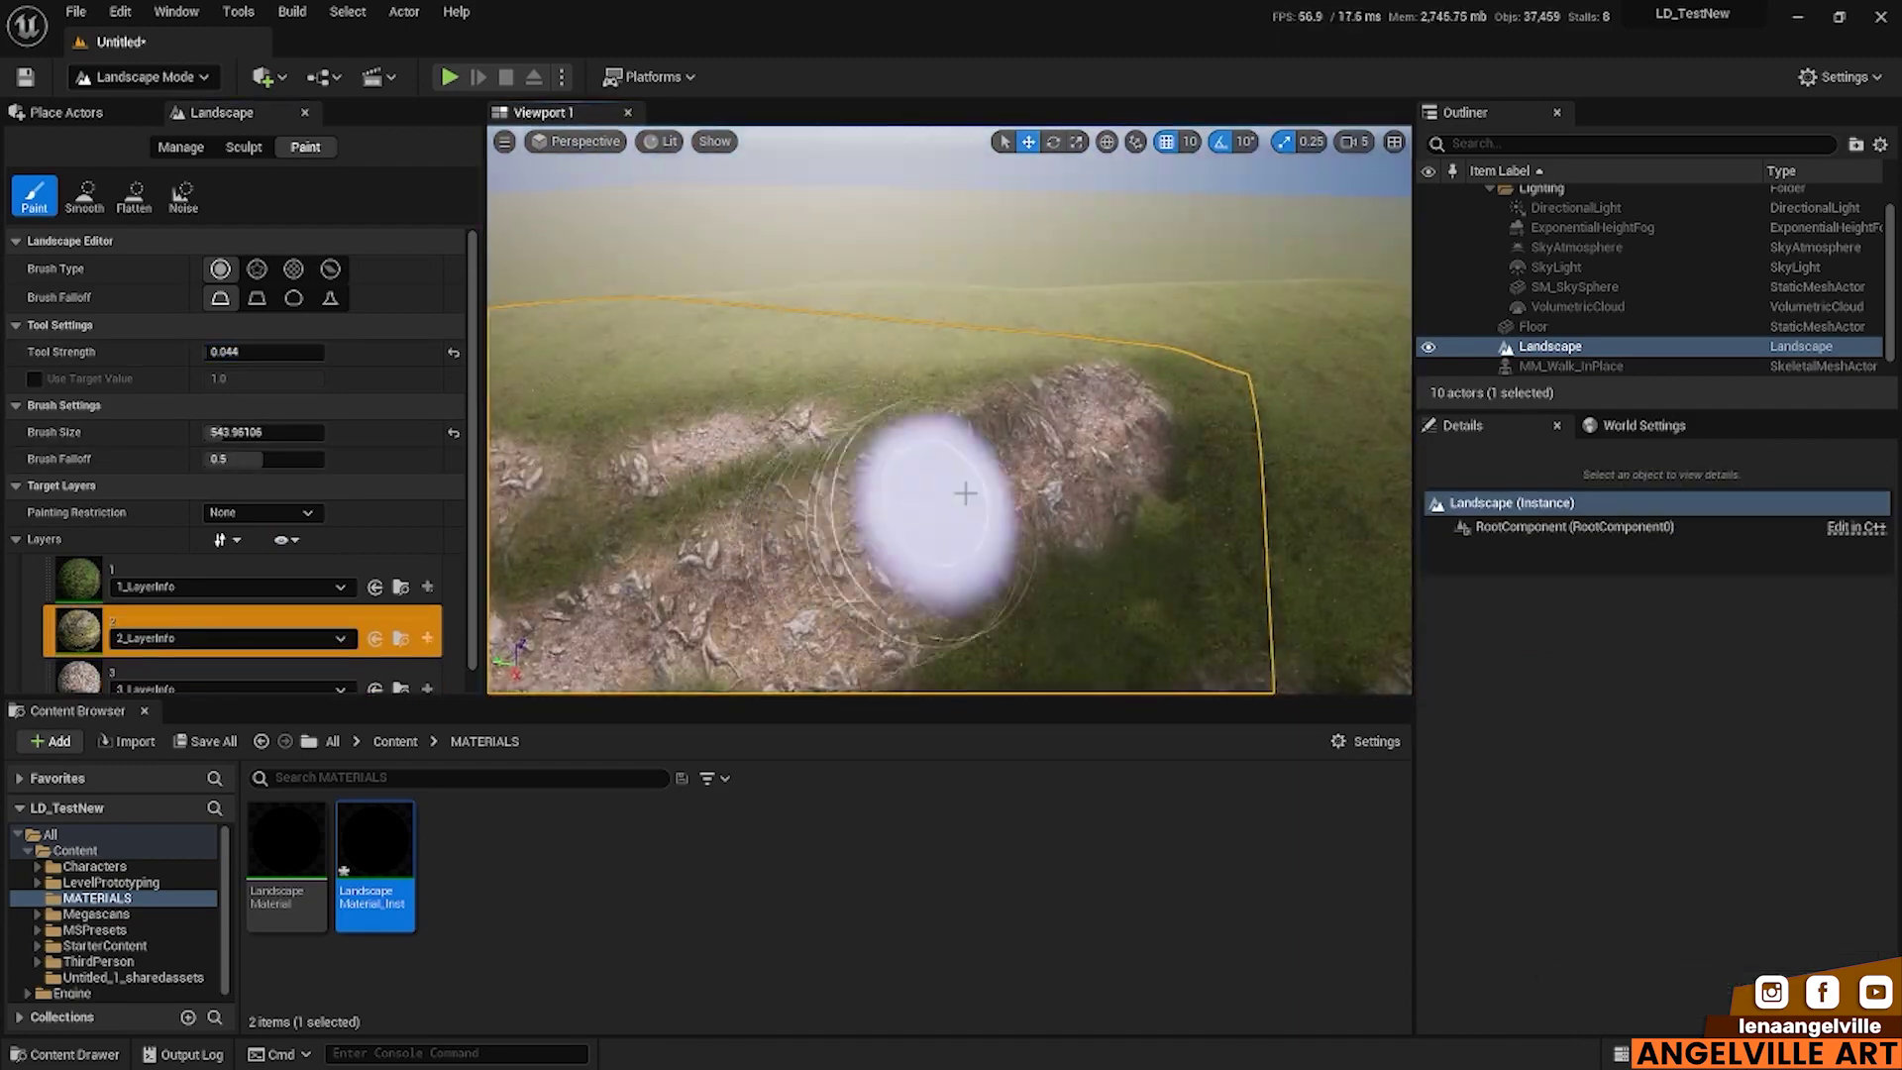
Step: Paint grass over the cracked dirt patch, then survey the path and rocky patches
left_click_drag(1239, 485, 1186, 473)
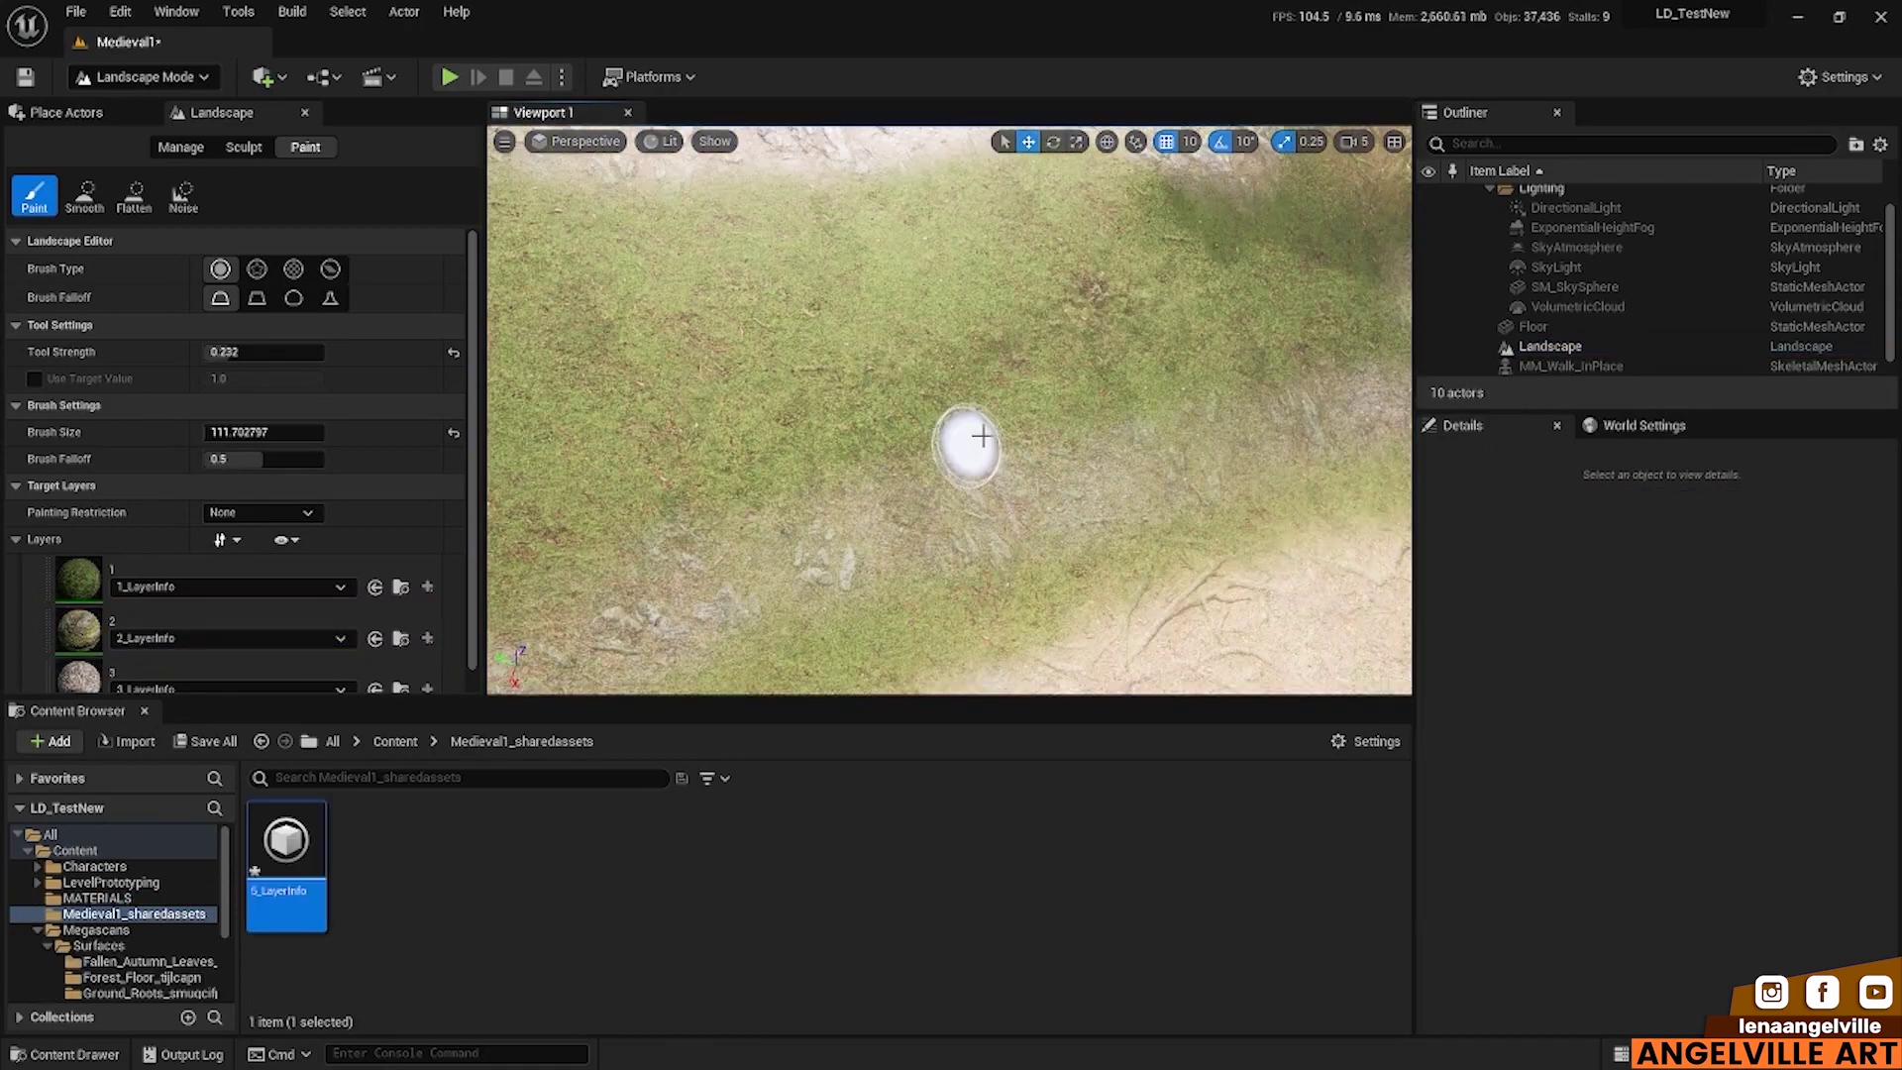
right_click_drag(828, 544, 986, 501)
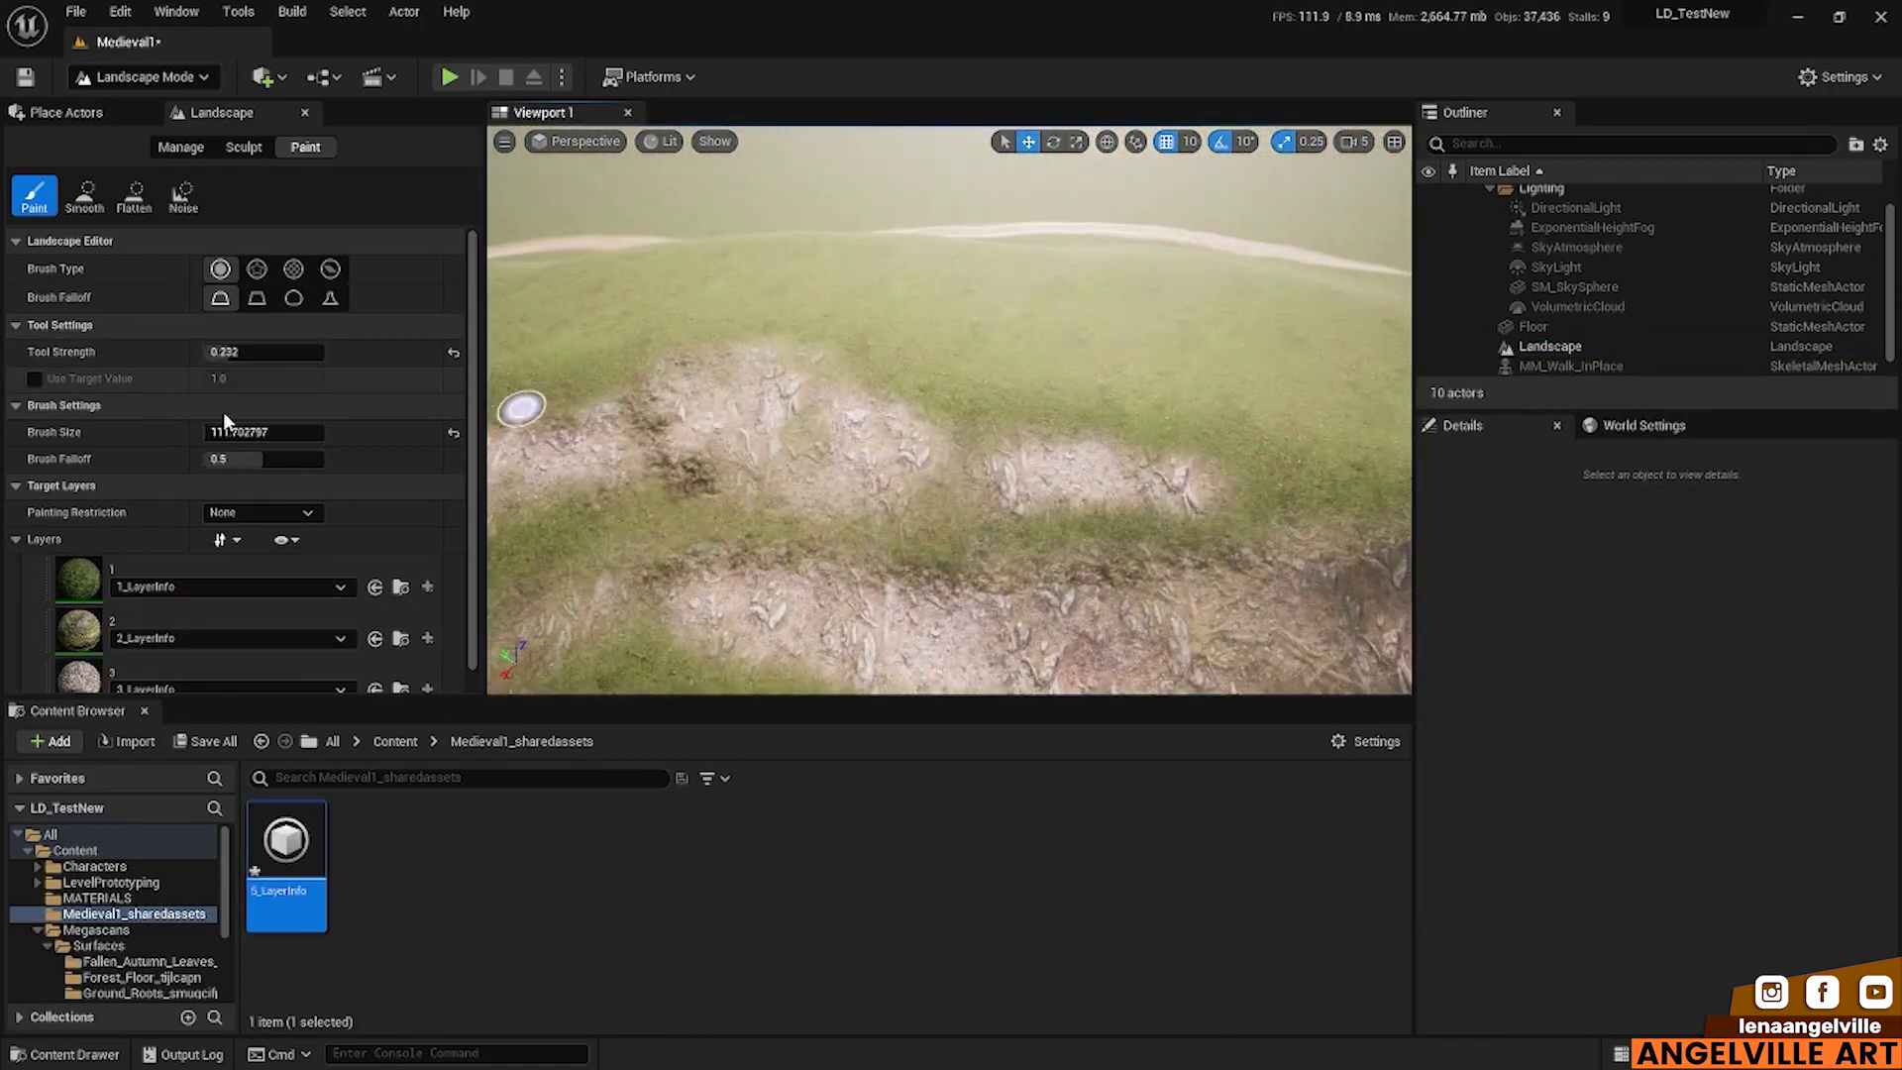
right_click_drag(852, 553, 1132, 602)
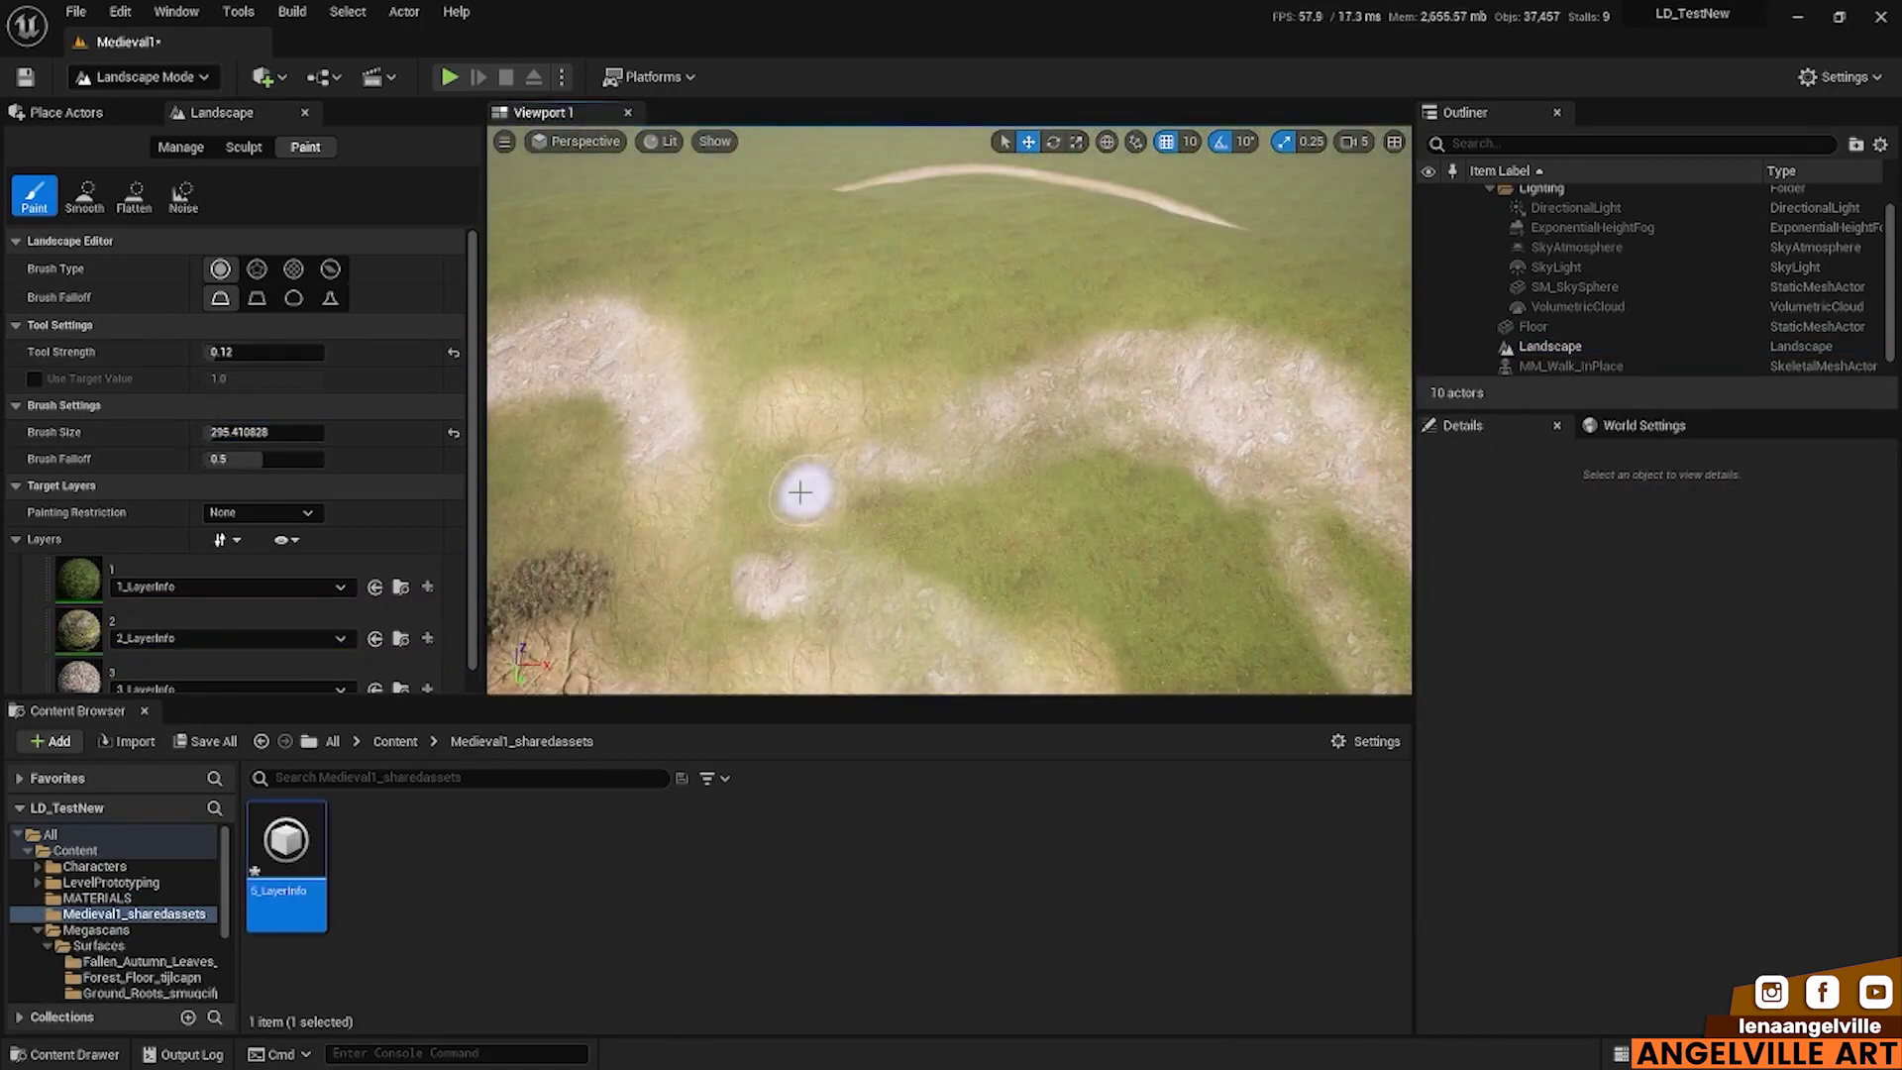
right_click_drag(1239, 565, 762, 489)
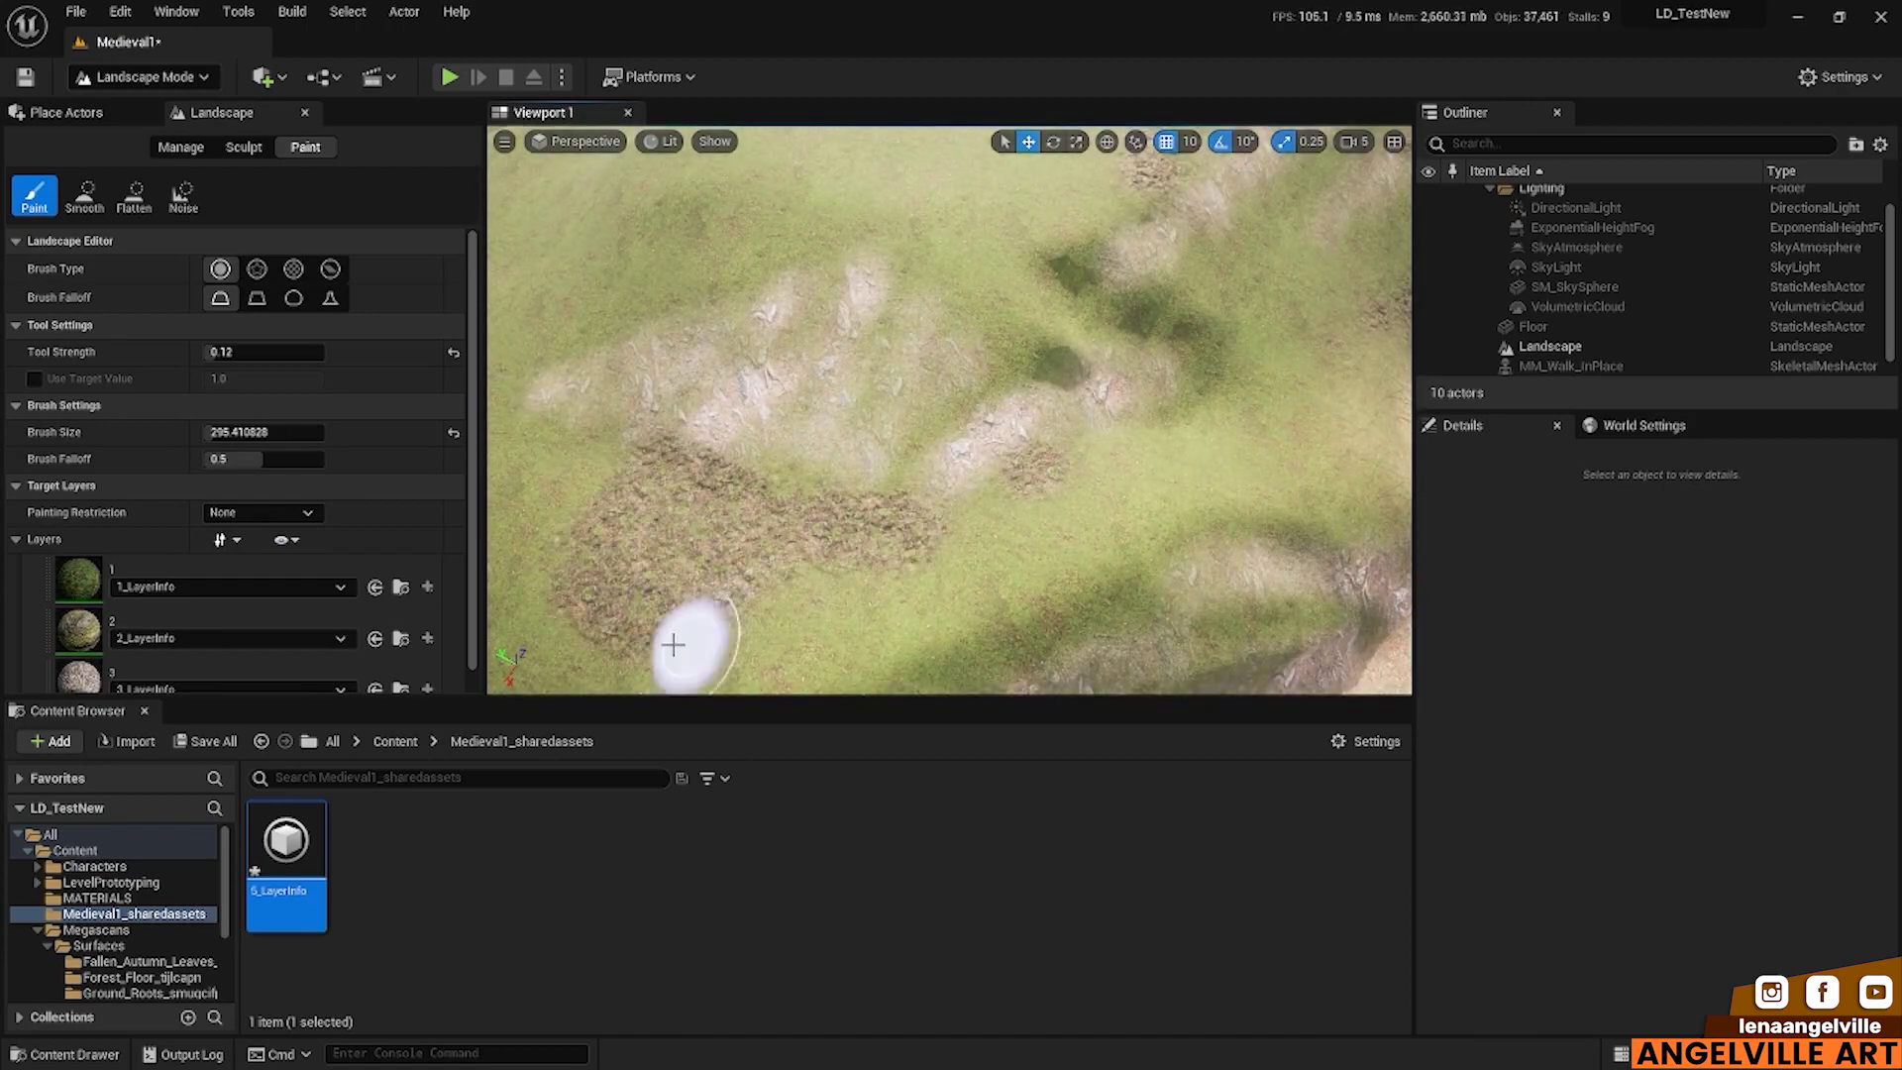
mouse_move(672, 644)
right_mouse_down()
mouse_move(1239, 412)
mouse_move(1218, 327)
mouse_move(776, 480)
mouse_move(1177, 496)
right_mouse_up()
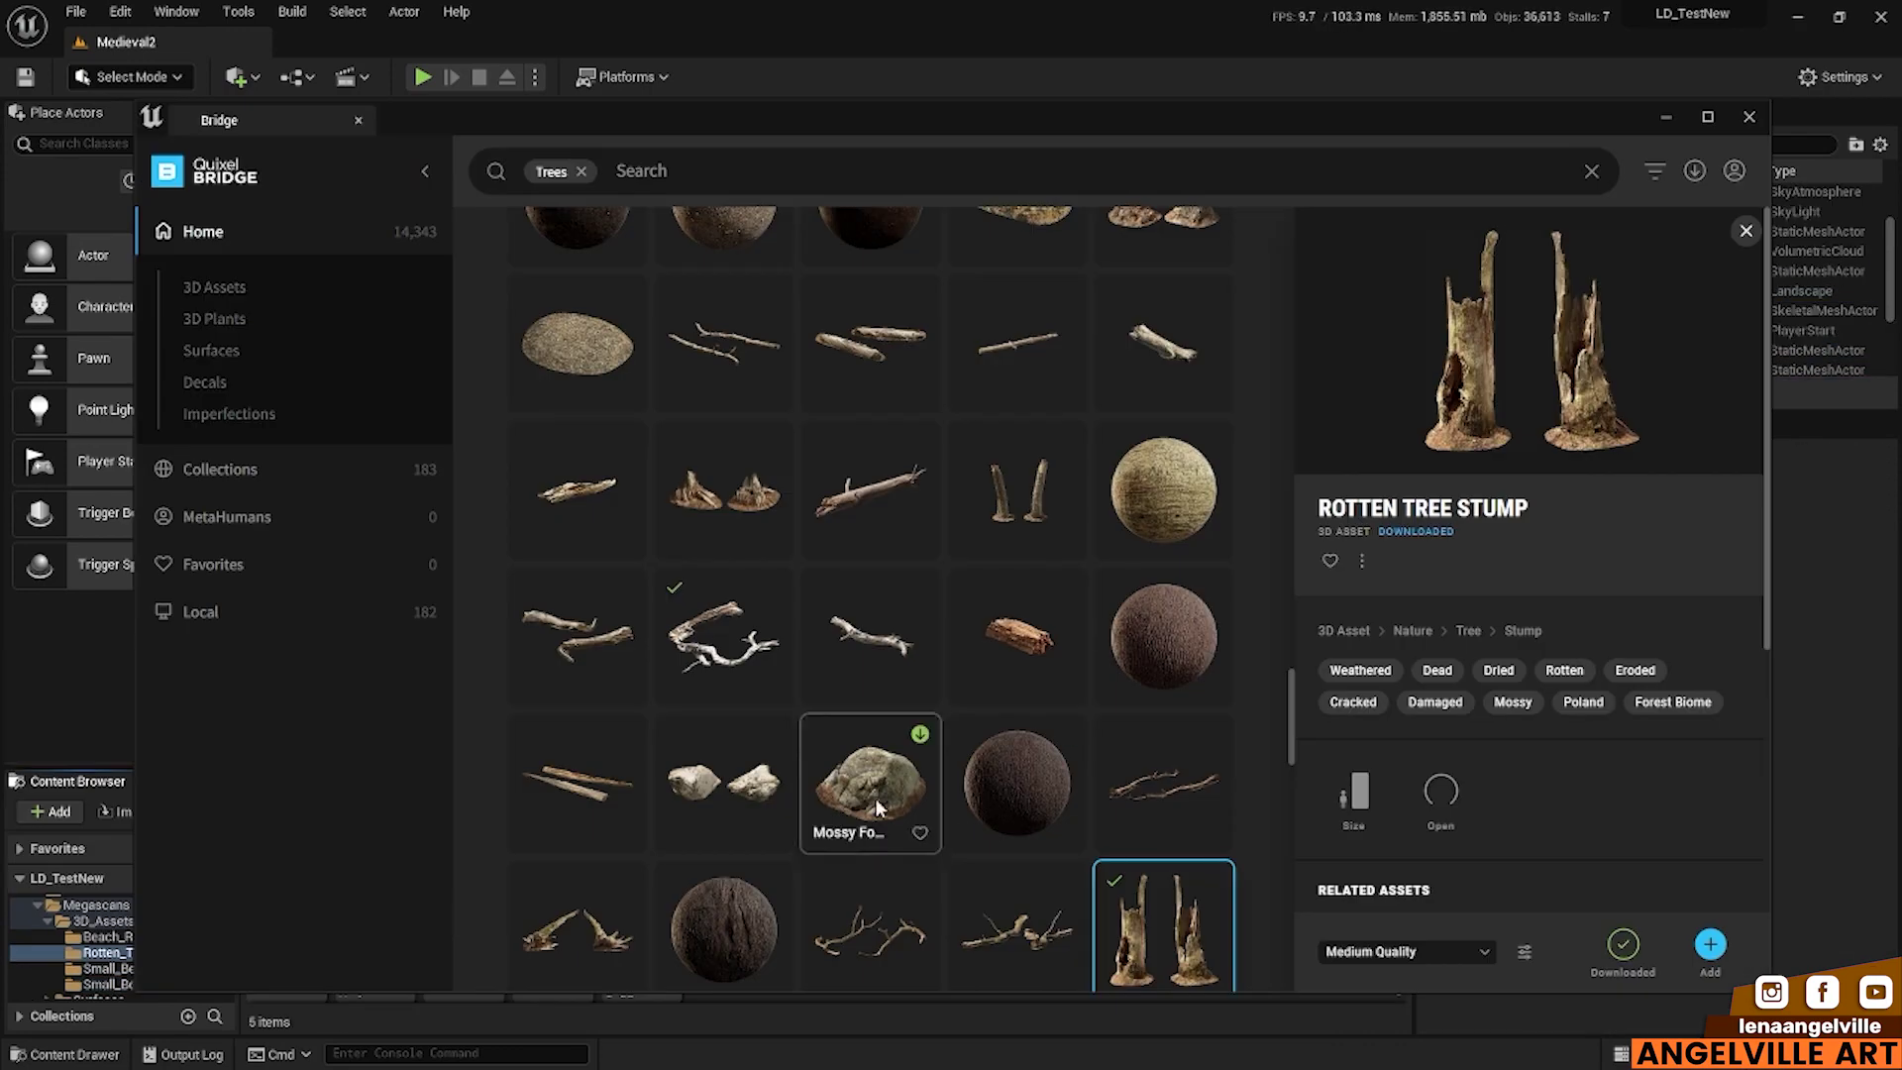
Step: Pick the Mossy Forest Boulder and Rotten Tree Stump assets and lower the stump onto the ground
left_click(878, 807)
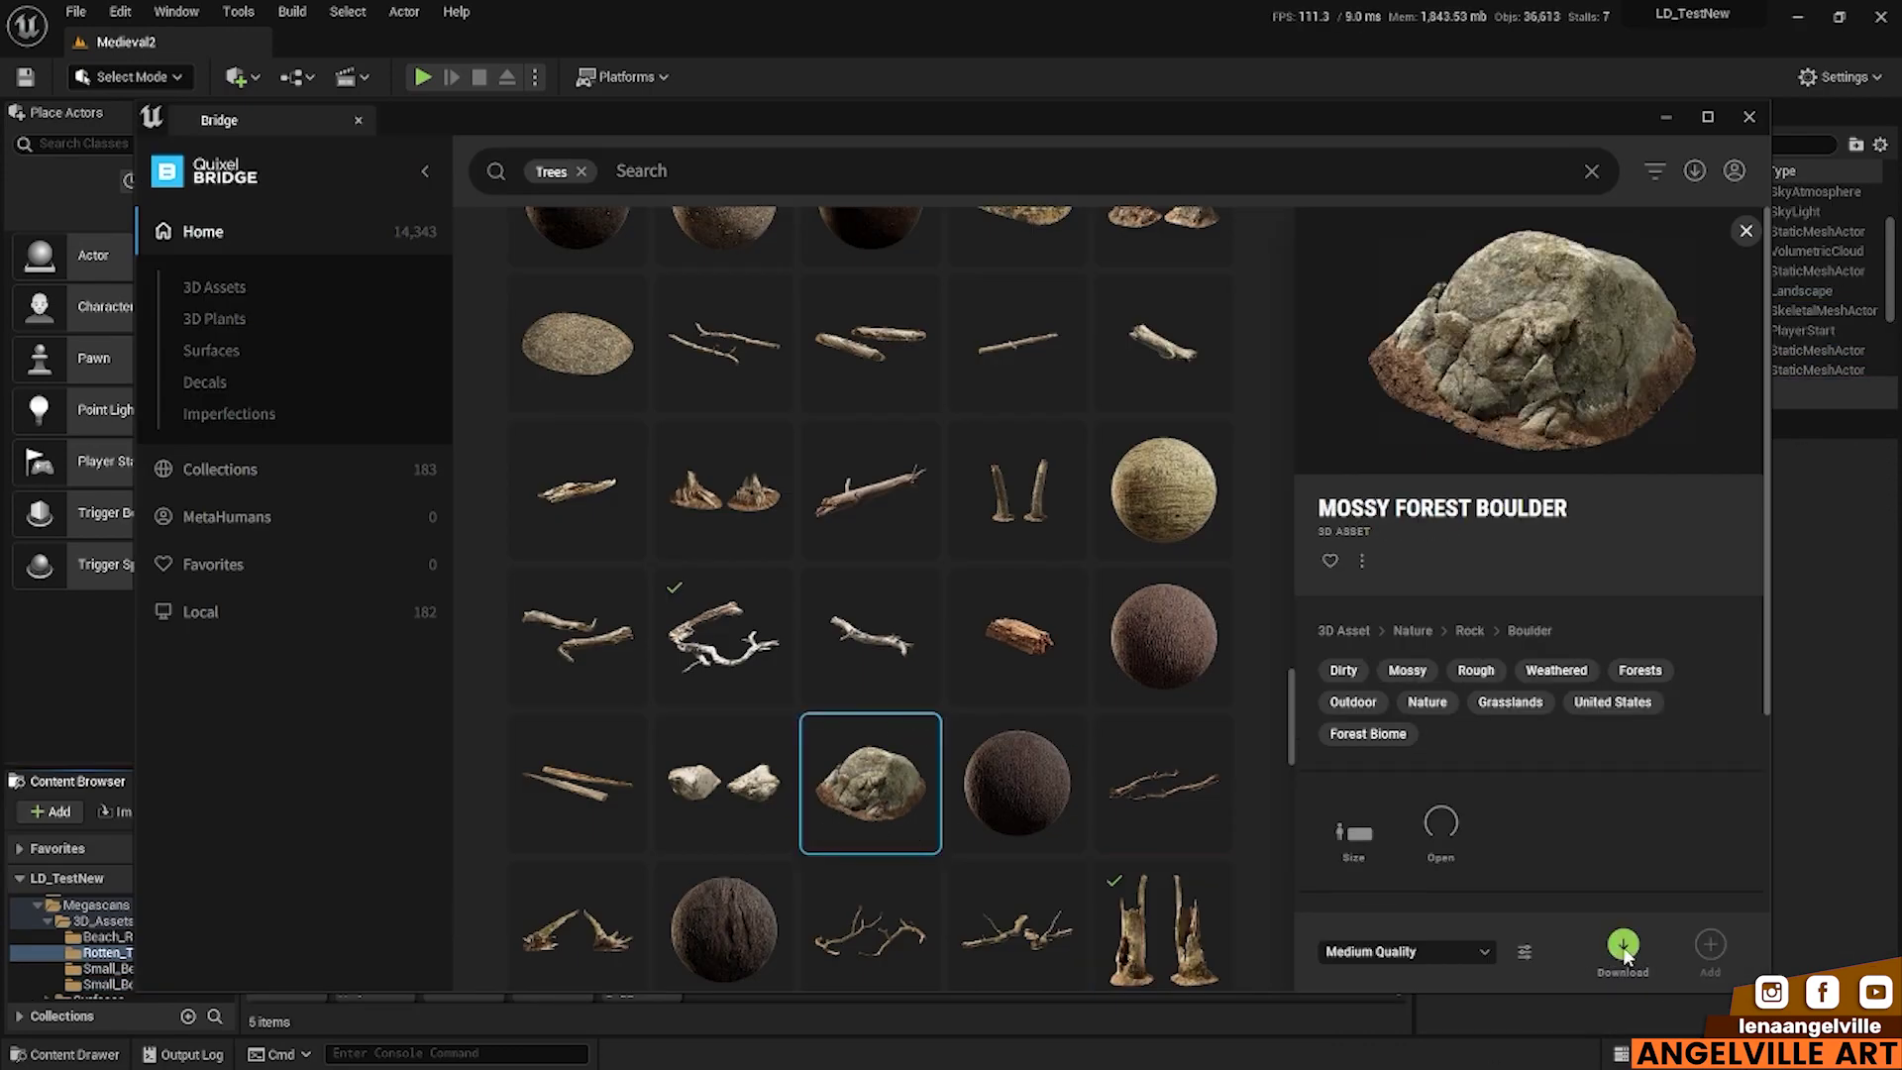
left_click(596, 936)
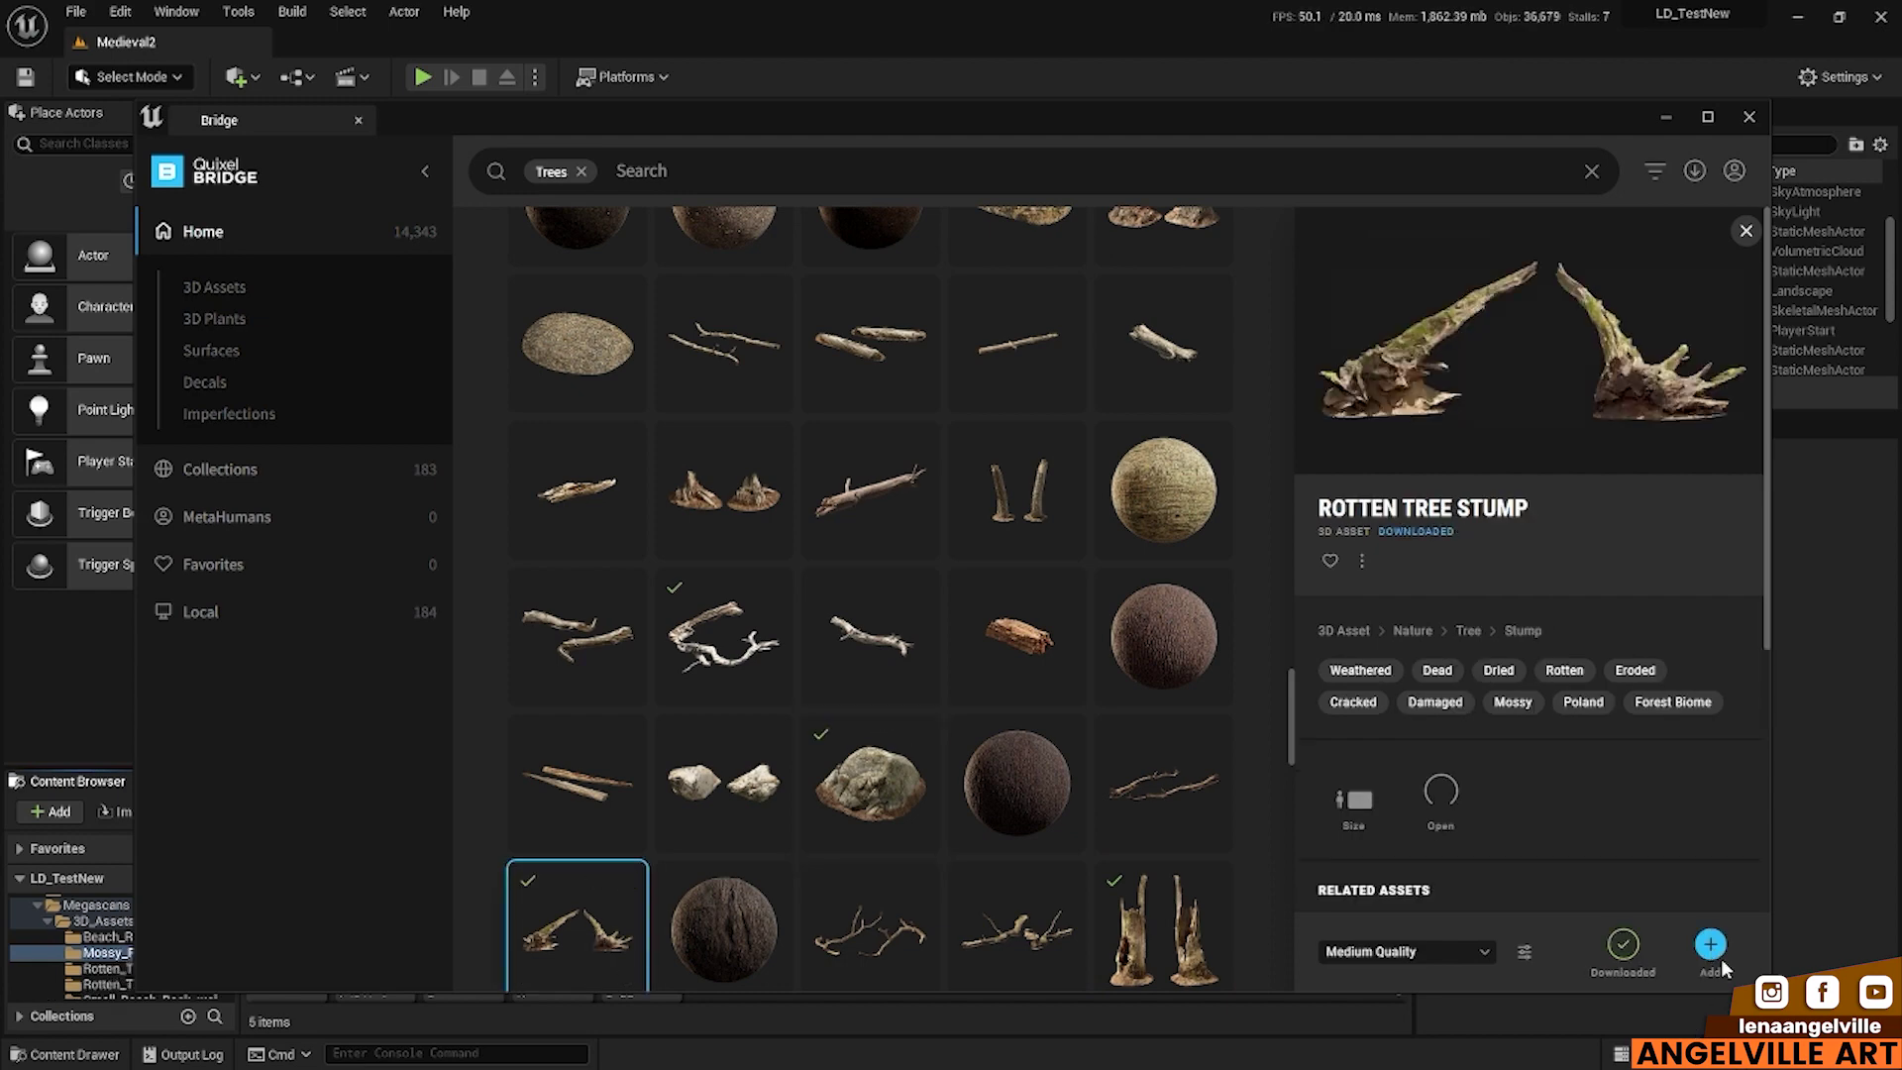
scroll(693, 892, "down", 5)
left_click(1018, 874)
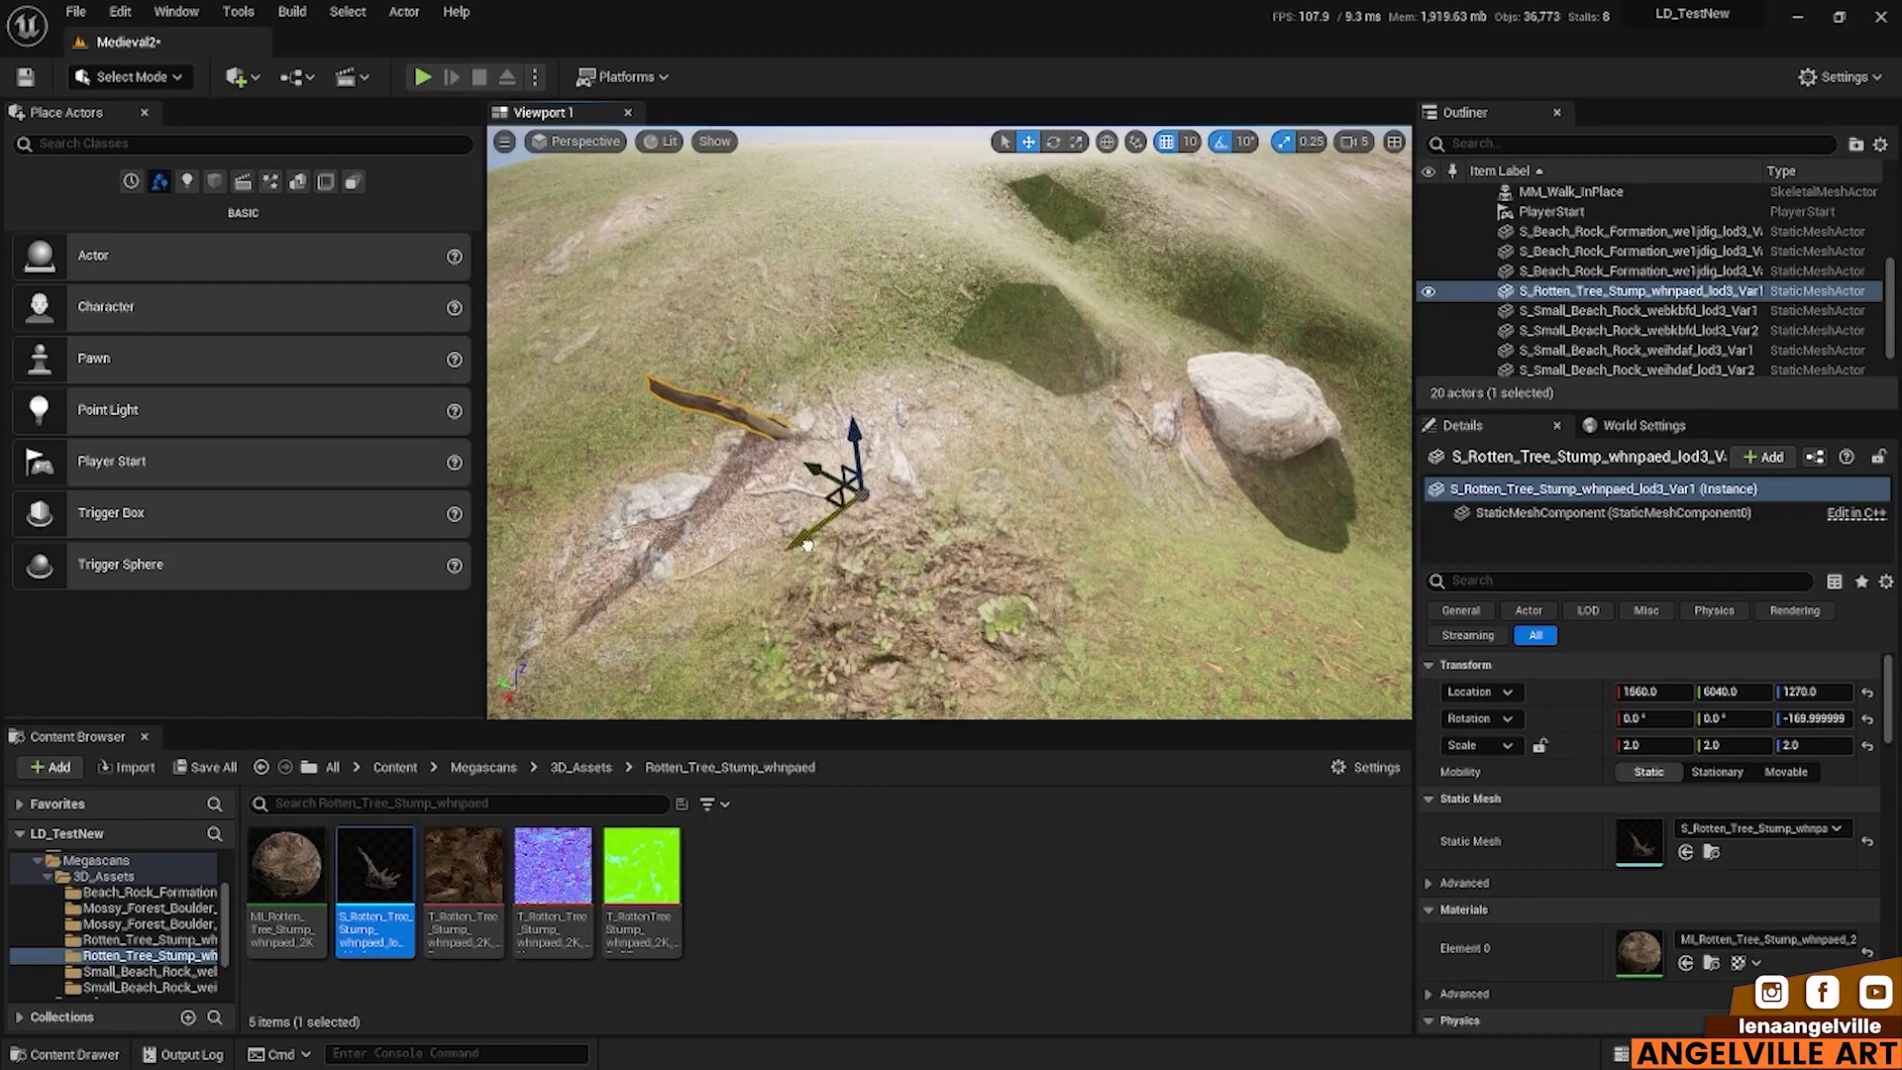
left_click_drag(807, 544, 752, 684)
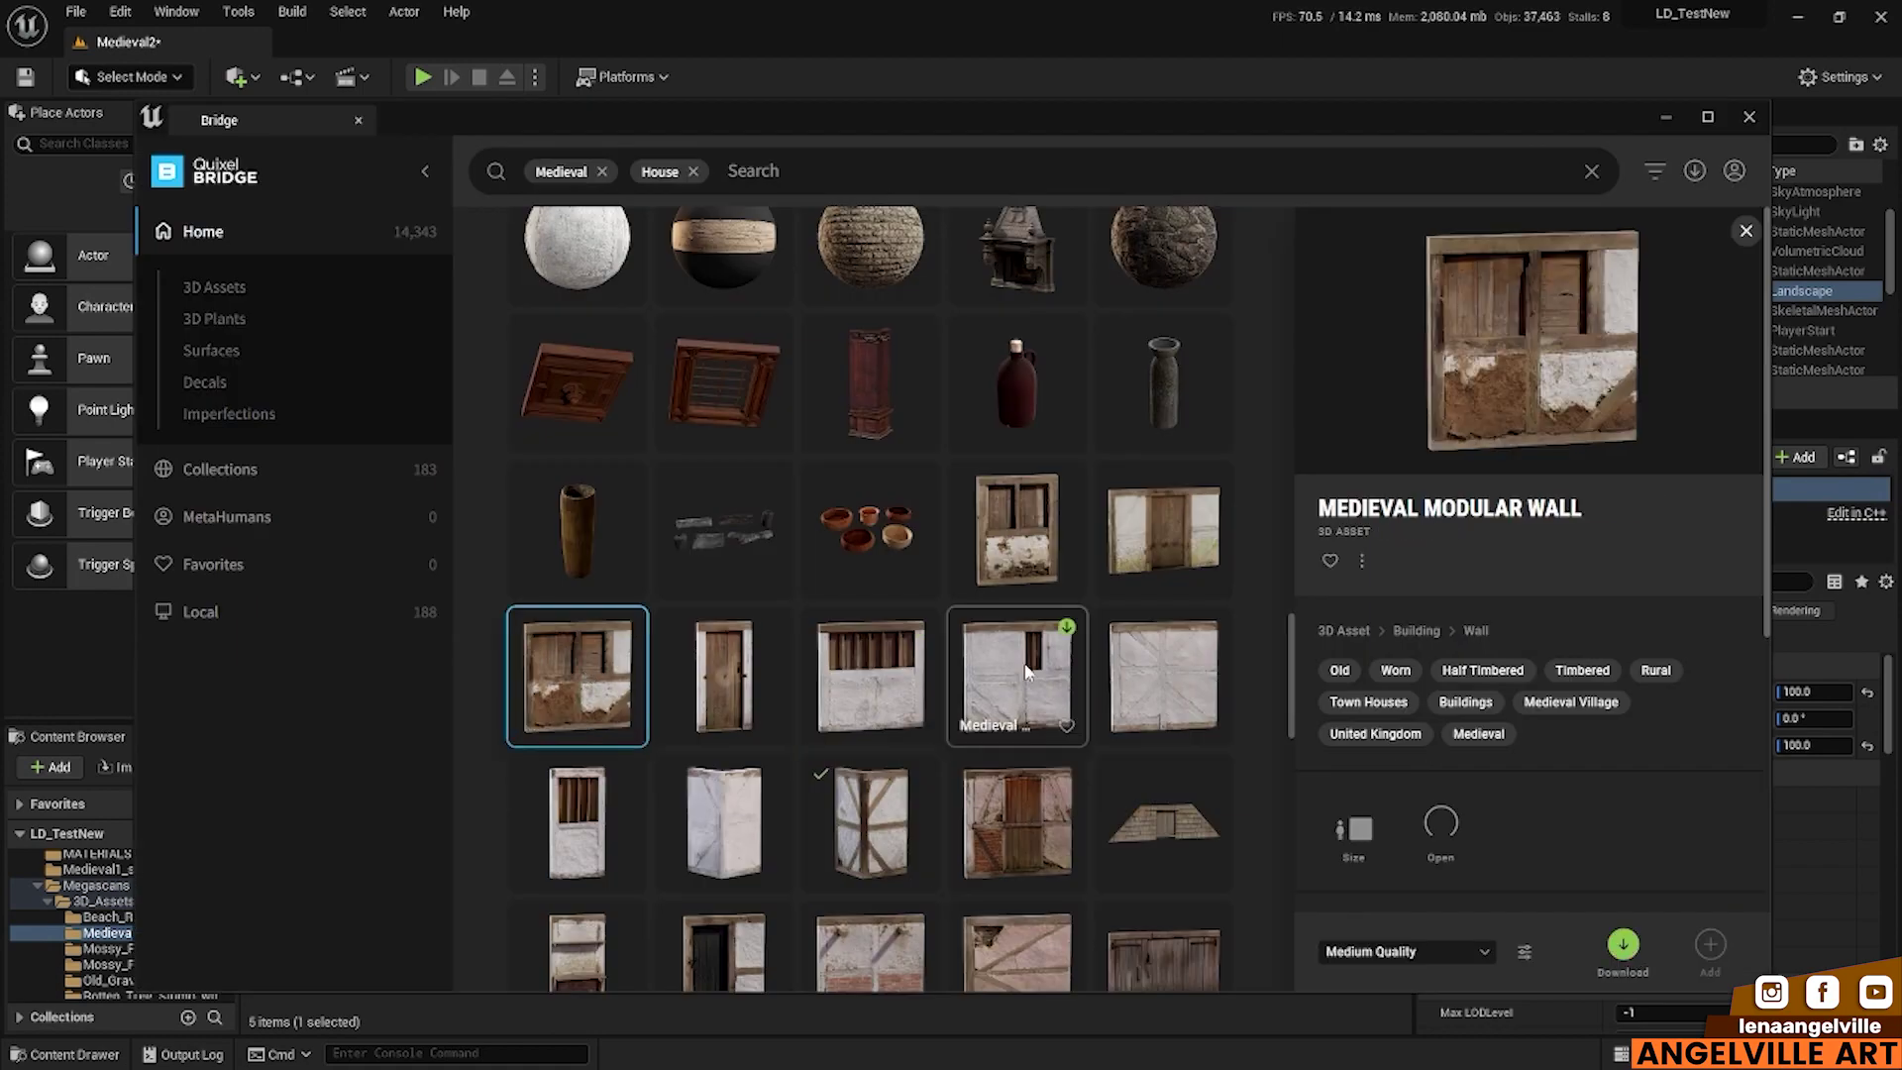
Step: Preview medieval modular walls, choosing the brick-and-plaster wall and the wall piece with a door
left_click(1163, 662)
scroll(1032, 883, "down", 2)
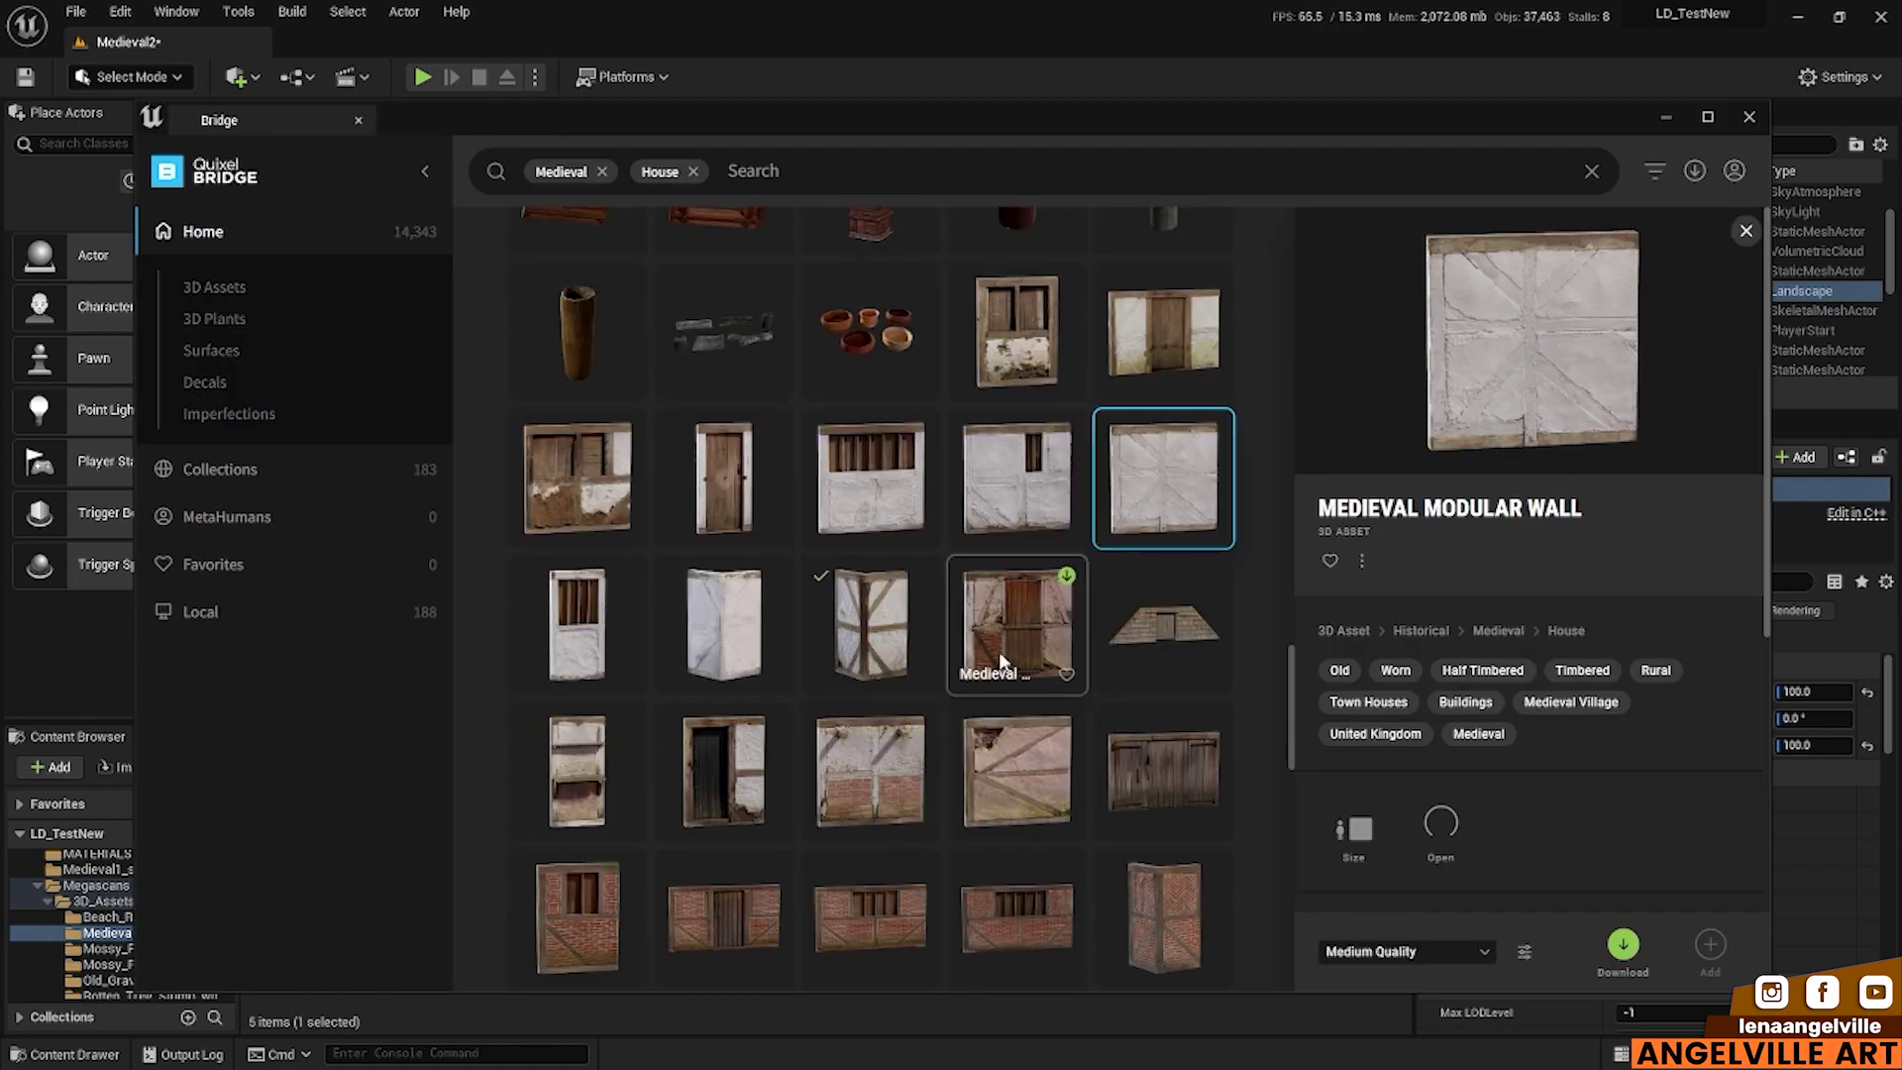
left_click(879, 801)
left_click(1164, 332)
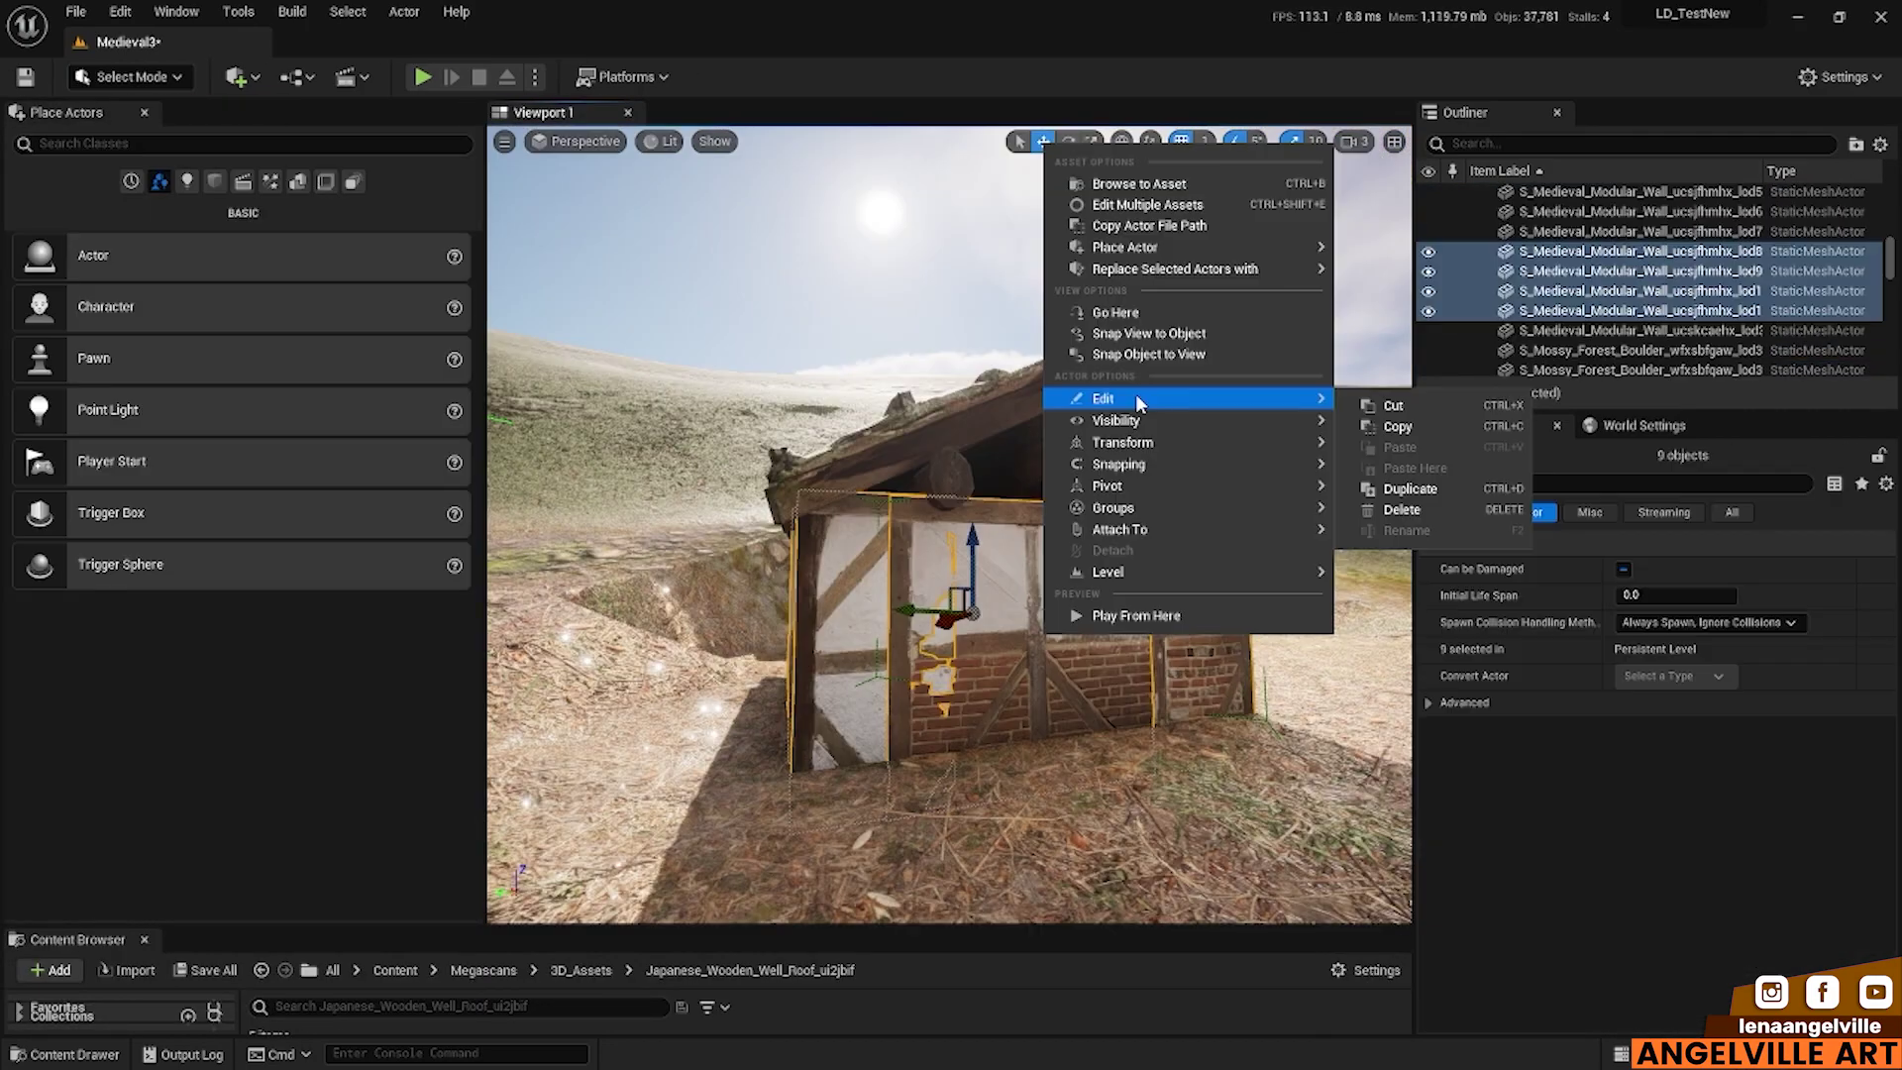
Step: Group the selected wall pieces into one group
left_click(1406, 507)
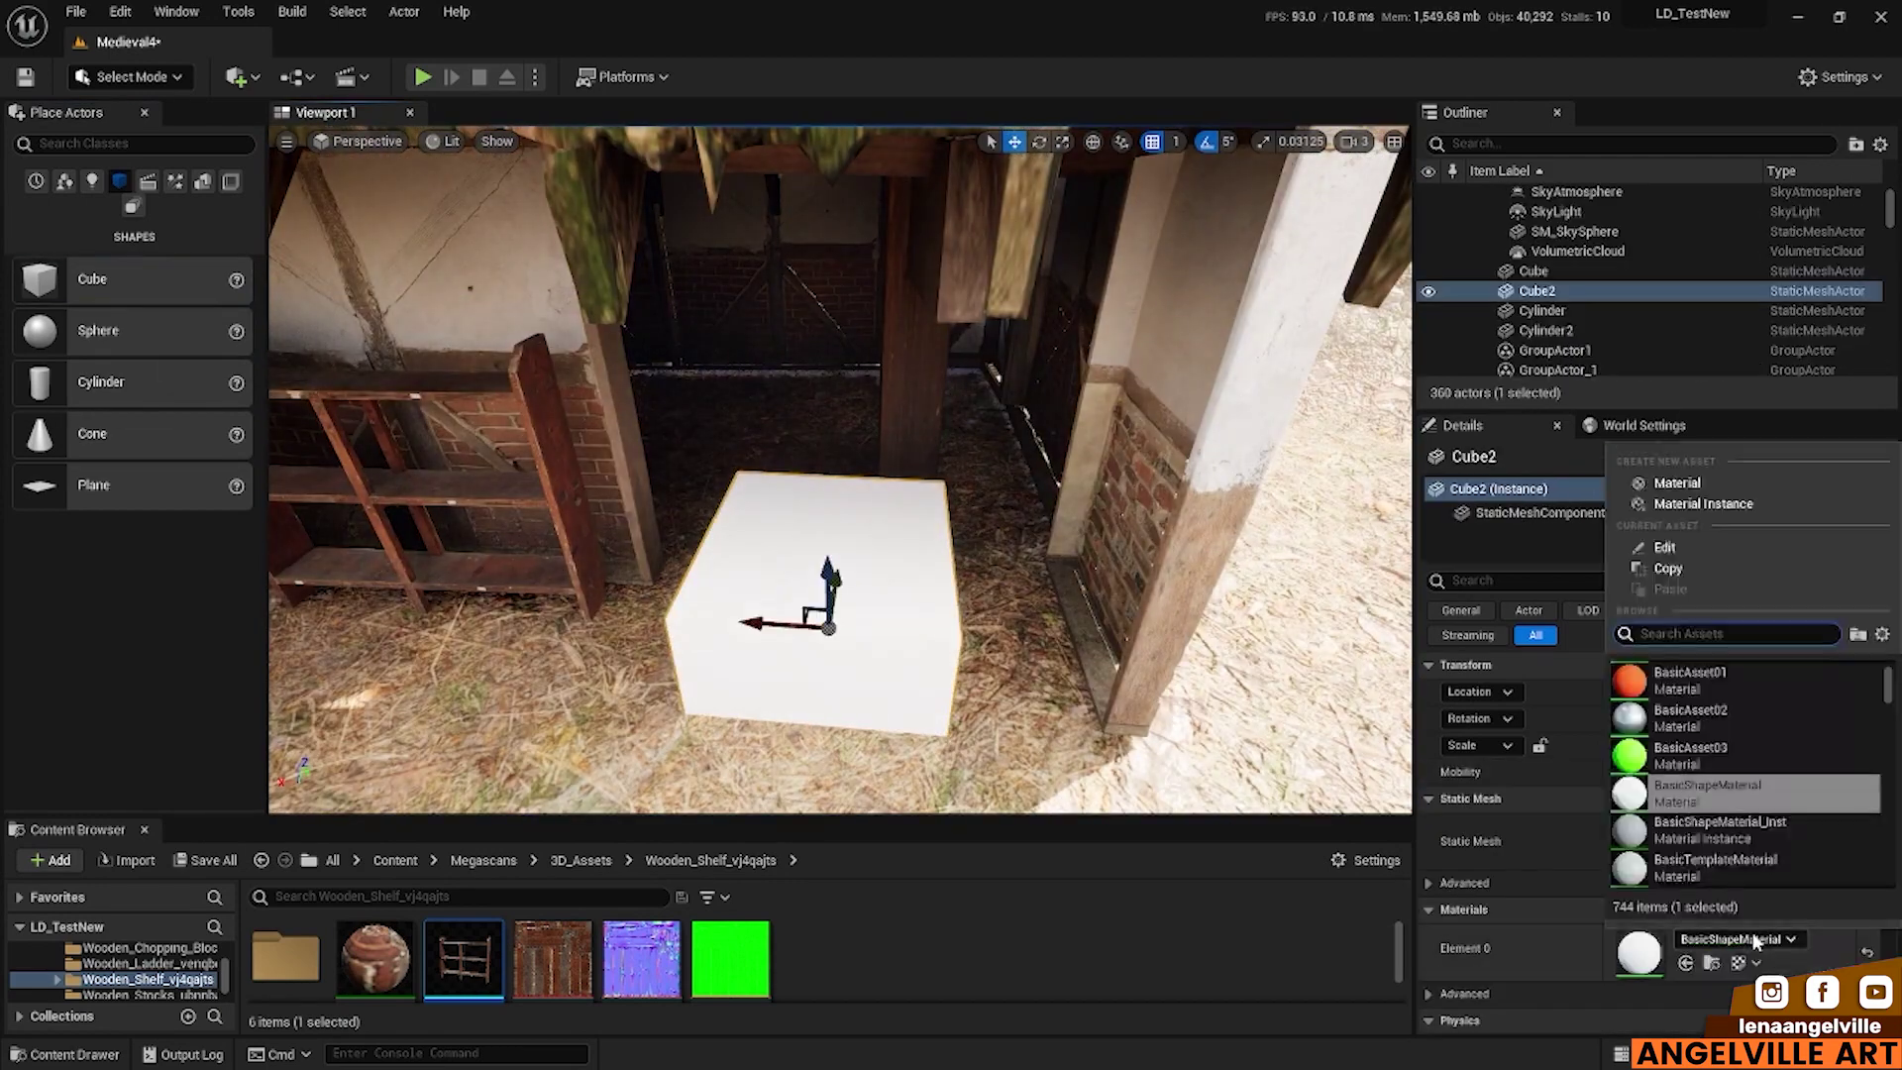
Step: Apply the MI_Wooden_Shelf material to the cube
left_click(1740, 675)
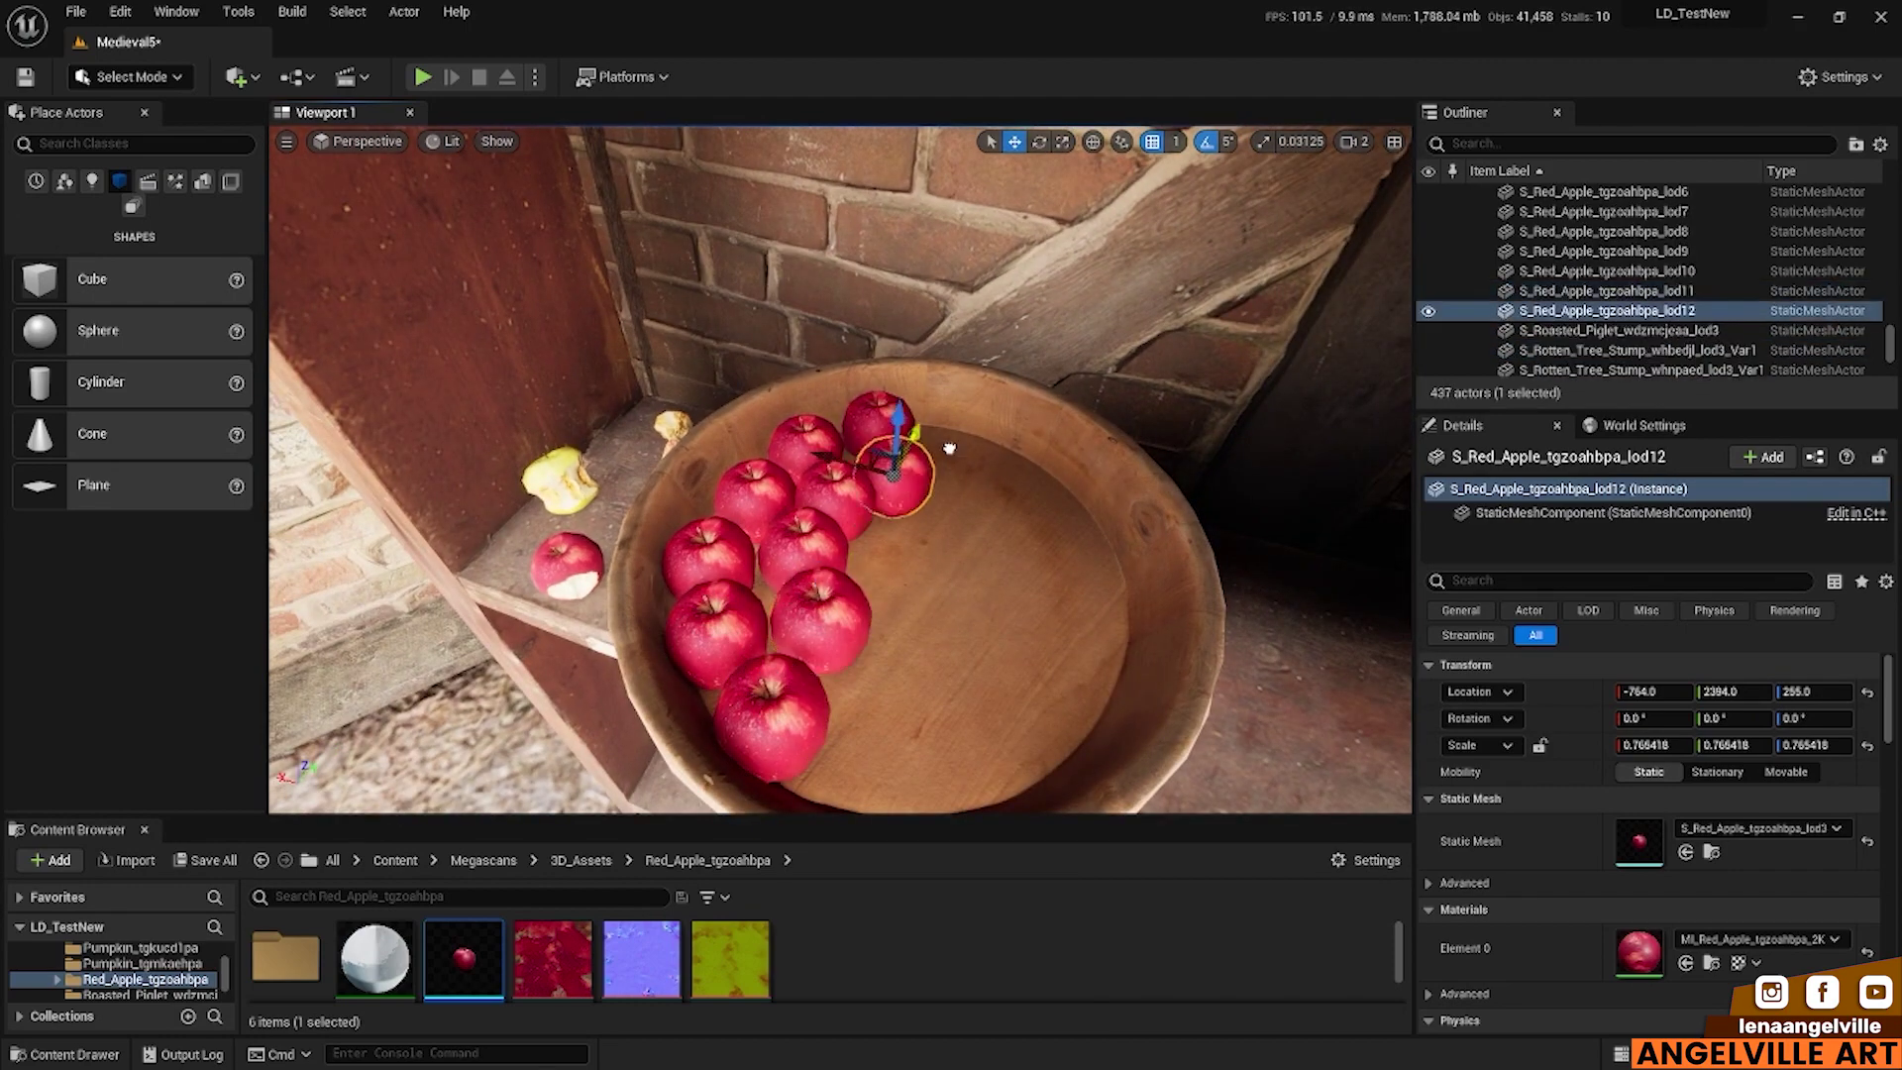
Step: Fill the bowl's upper right with duplicate green apples, then select the yard's spruce branch
left_click(1038, 141)
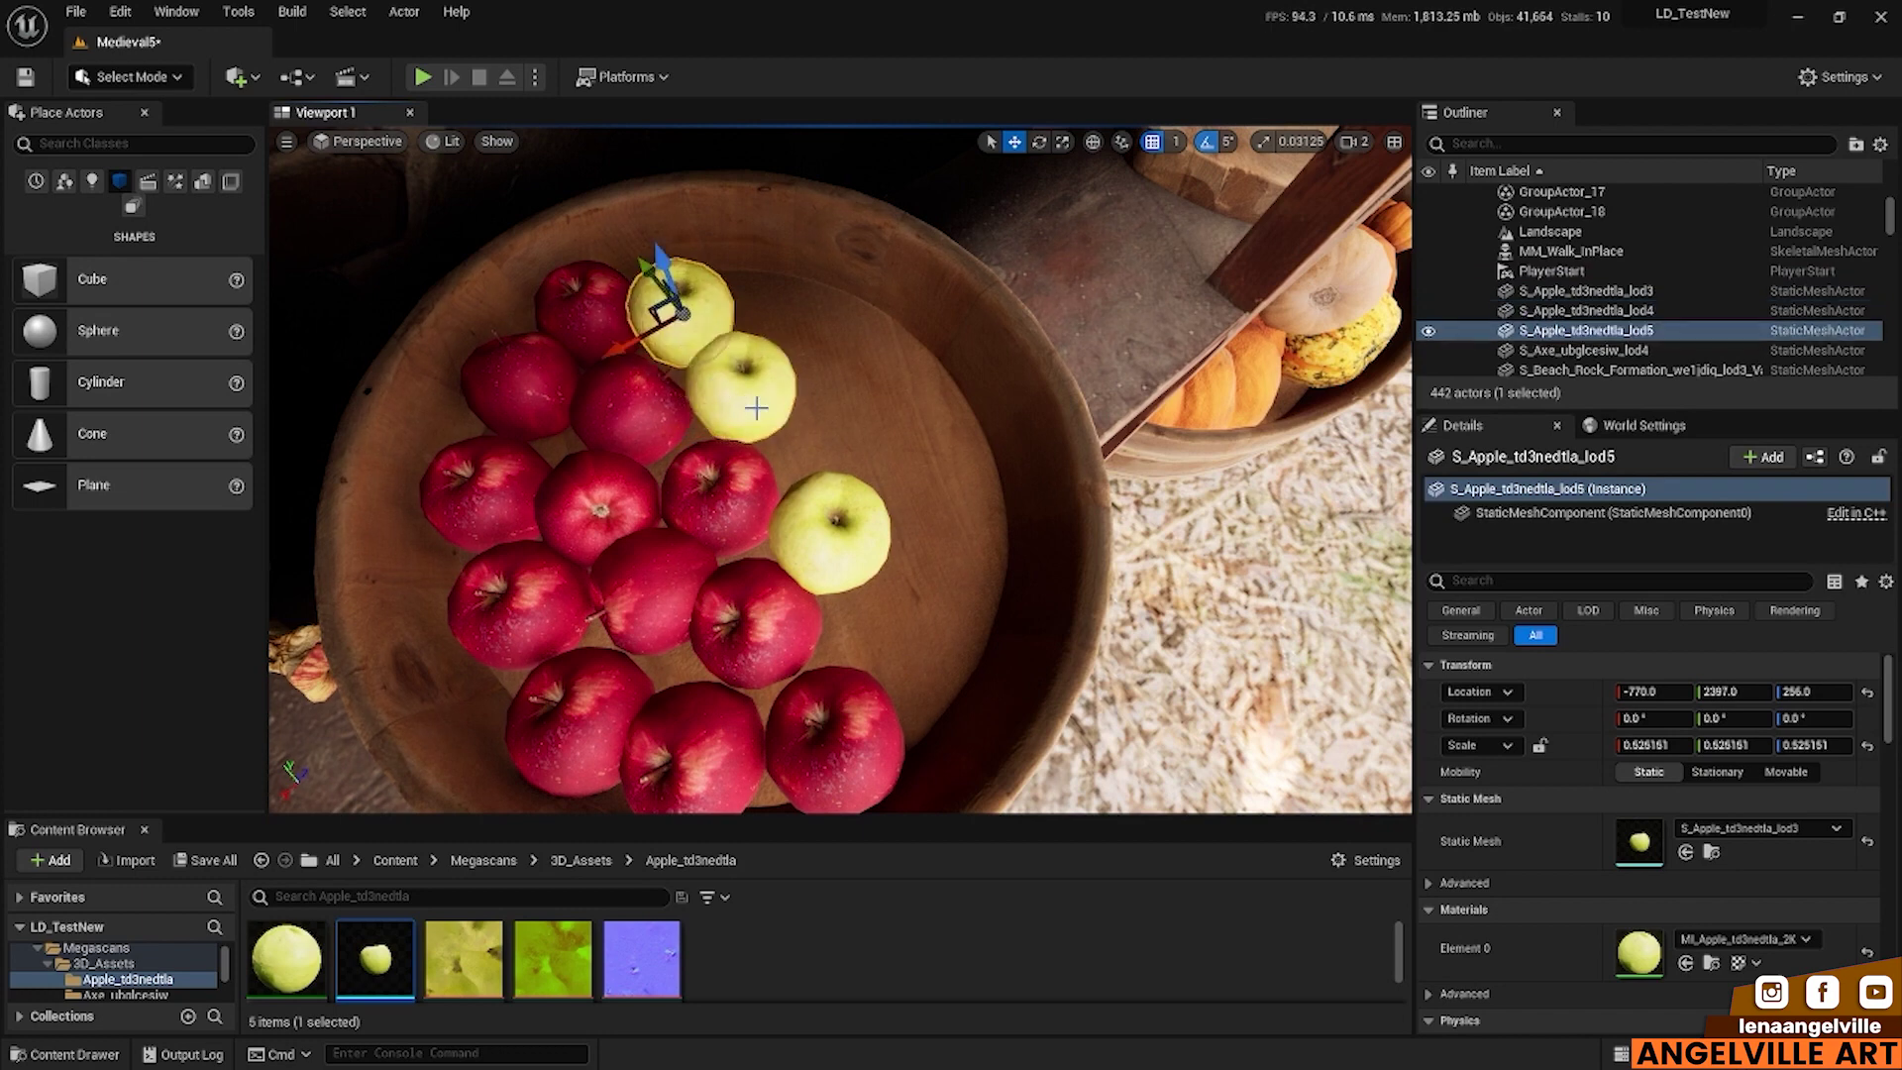
mouse_move(771, 319)
left_mouse_down("alt")
mouse_move(912, 533)
mouse_move(871, 308)
mouse_move(857, 436)
mouse_move(966, 412)
left_mouse_up("alt")
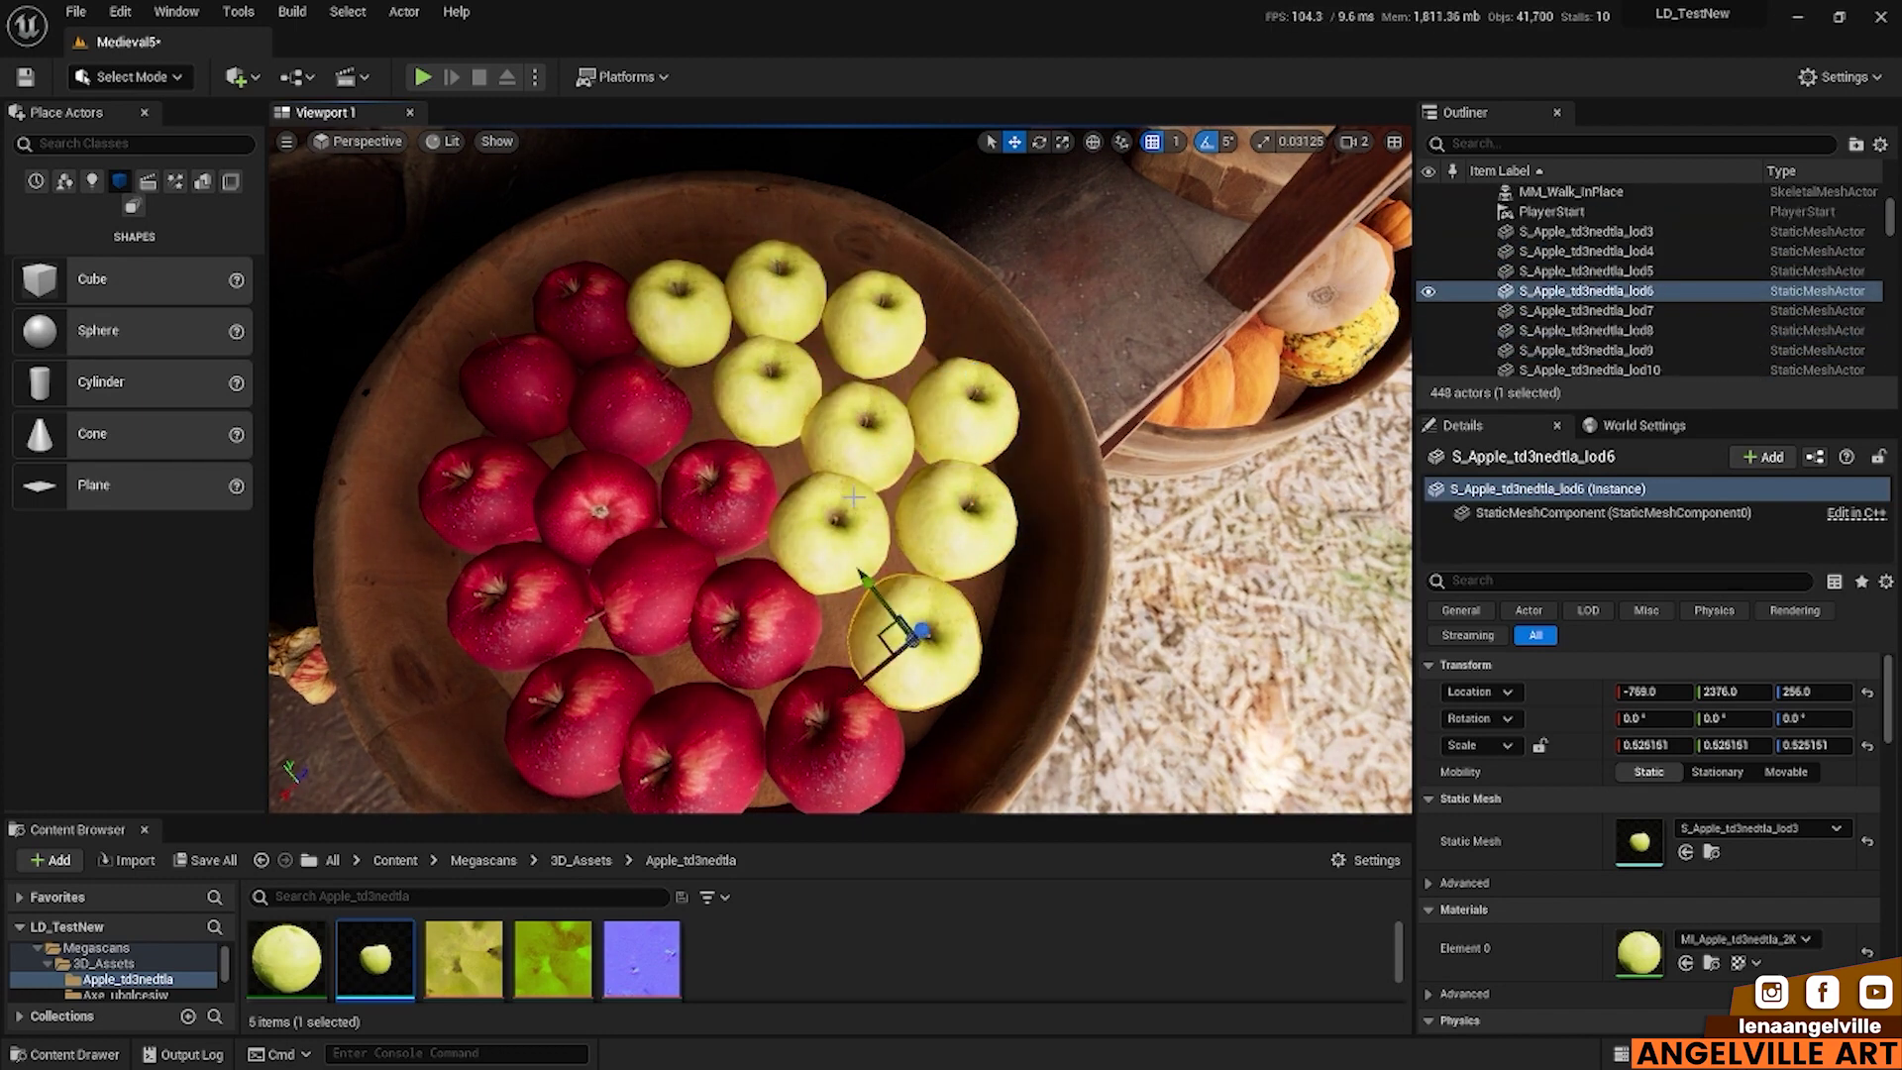
left_click(838, 539)
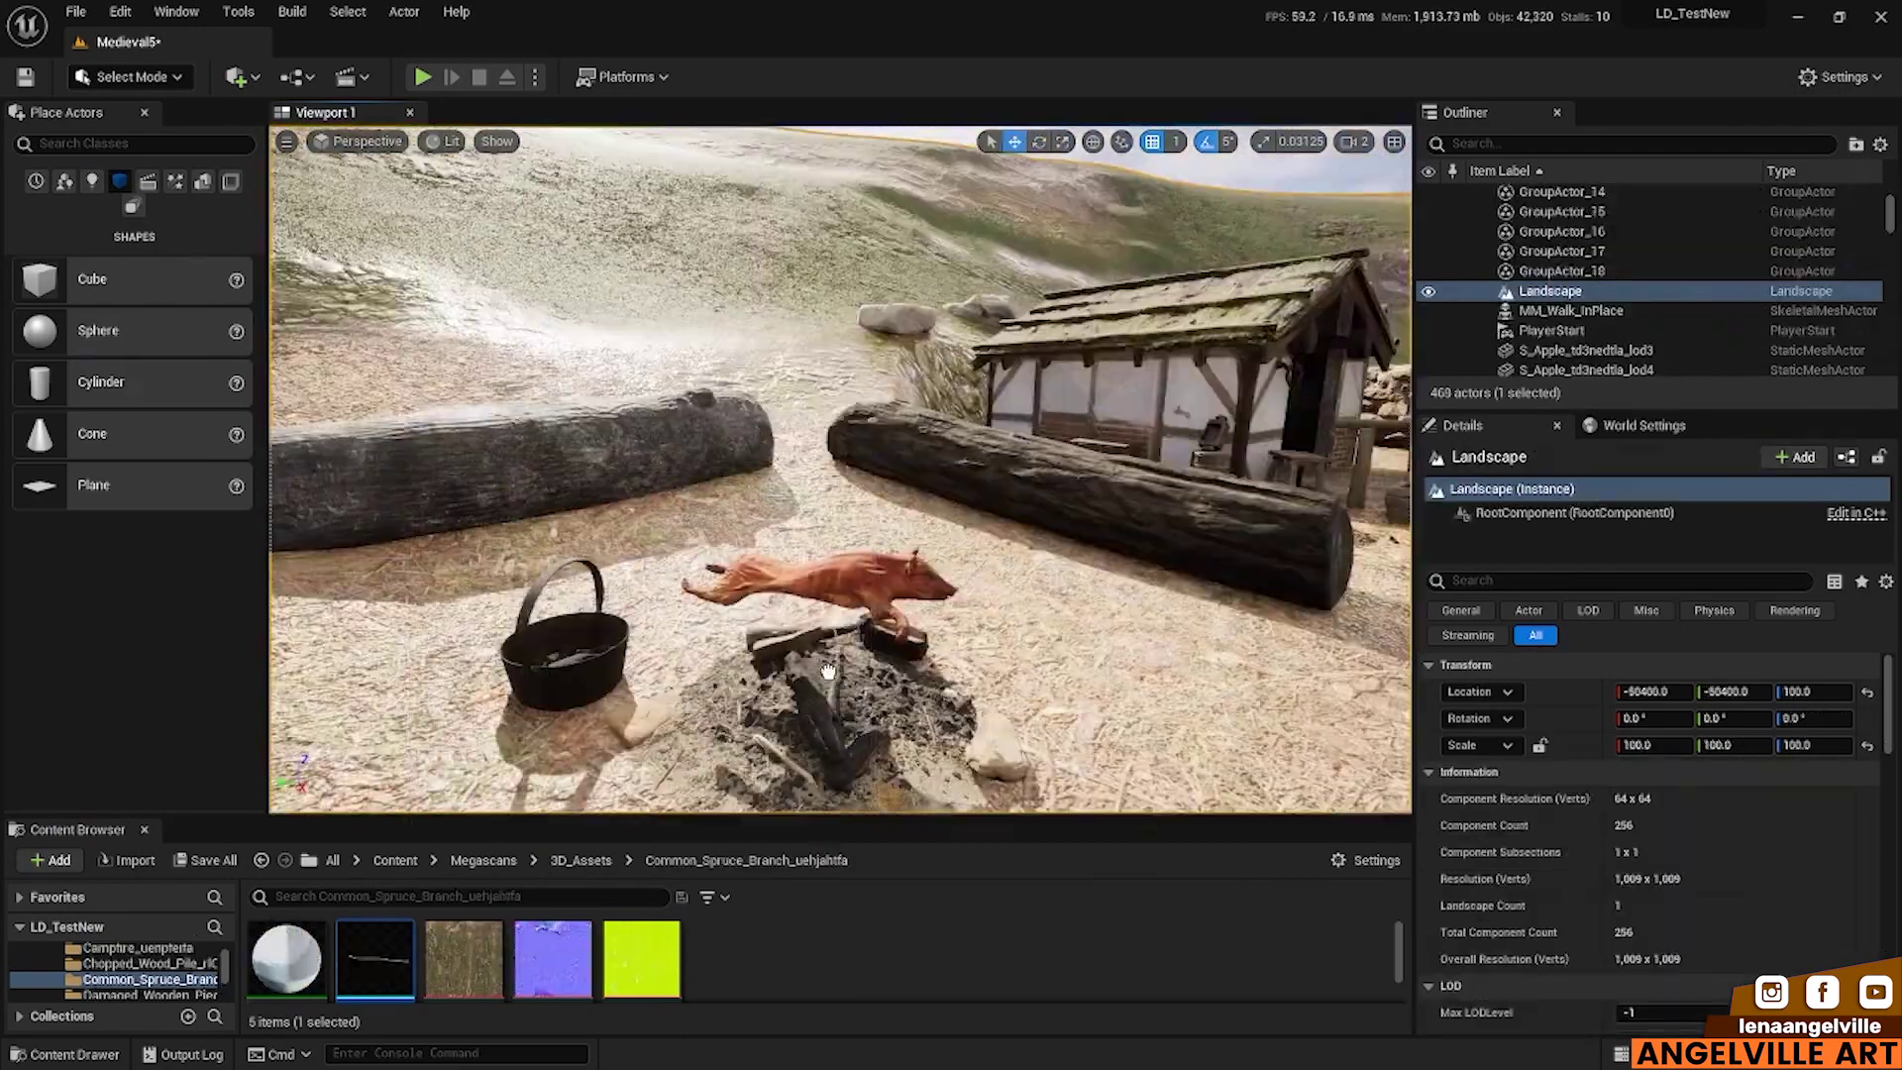
left_click(828, 672)
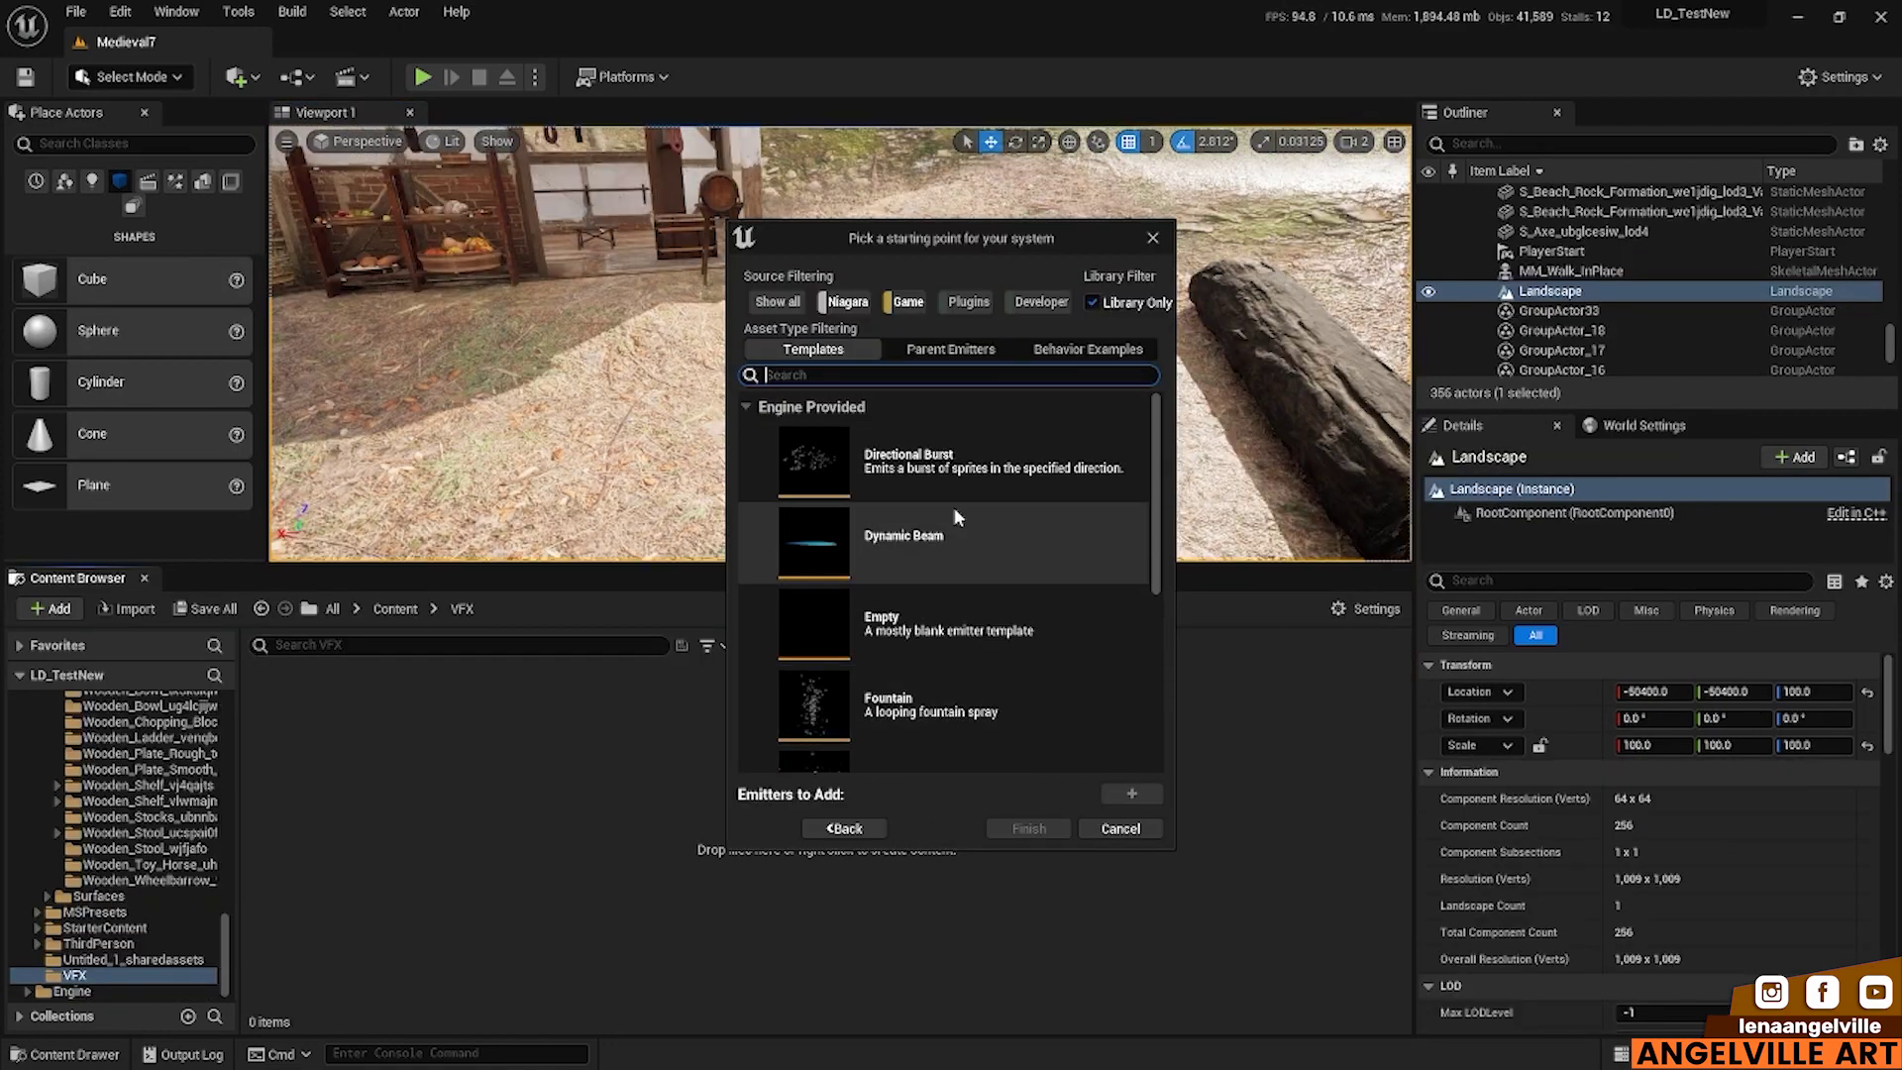
Step: Open the NS_Fire system to edit its effect
double_click(298, 733)
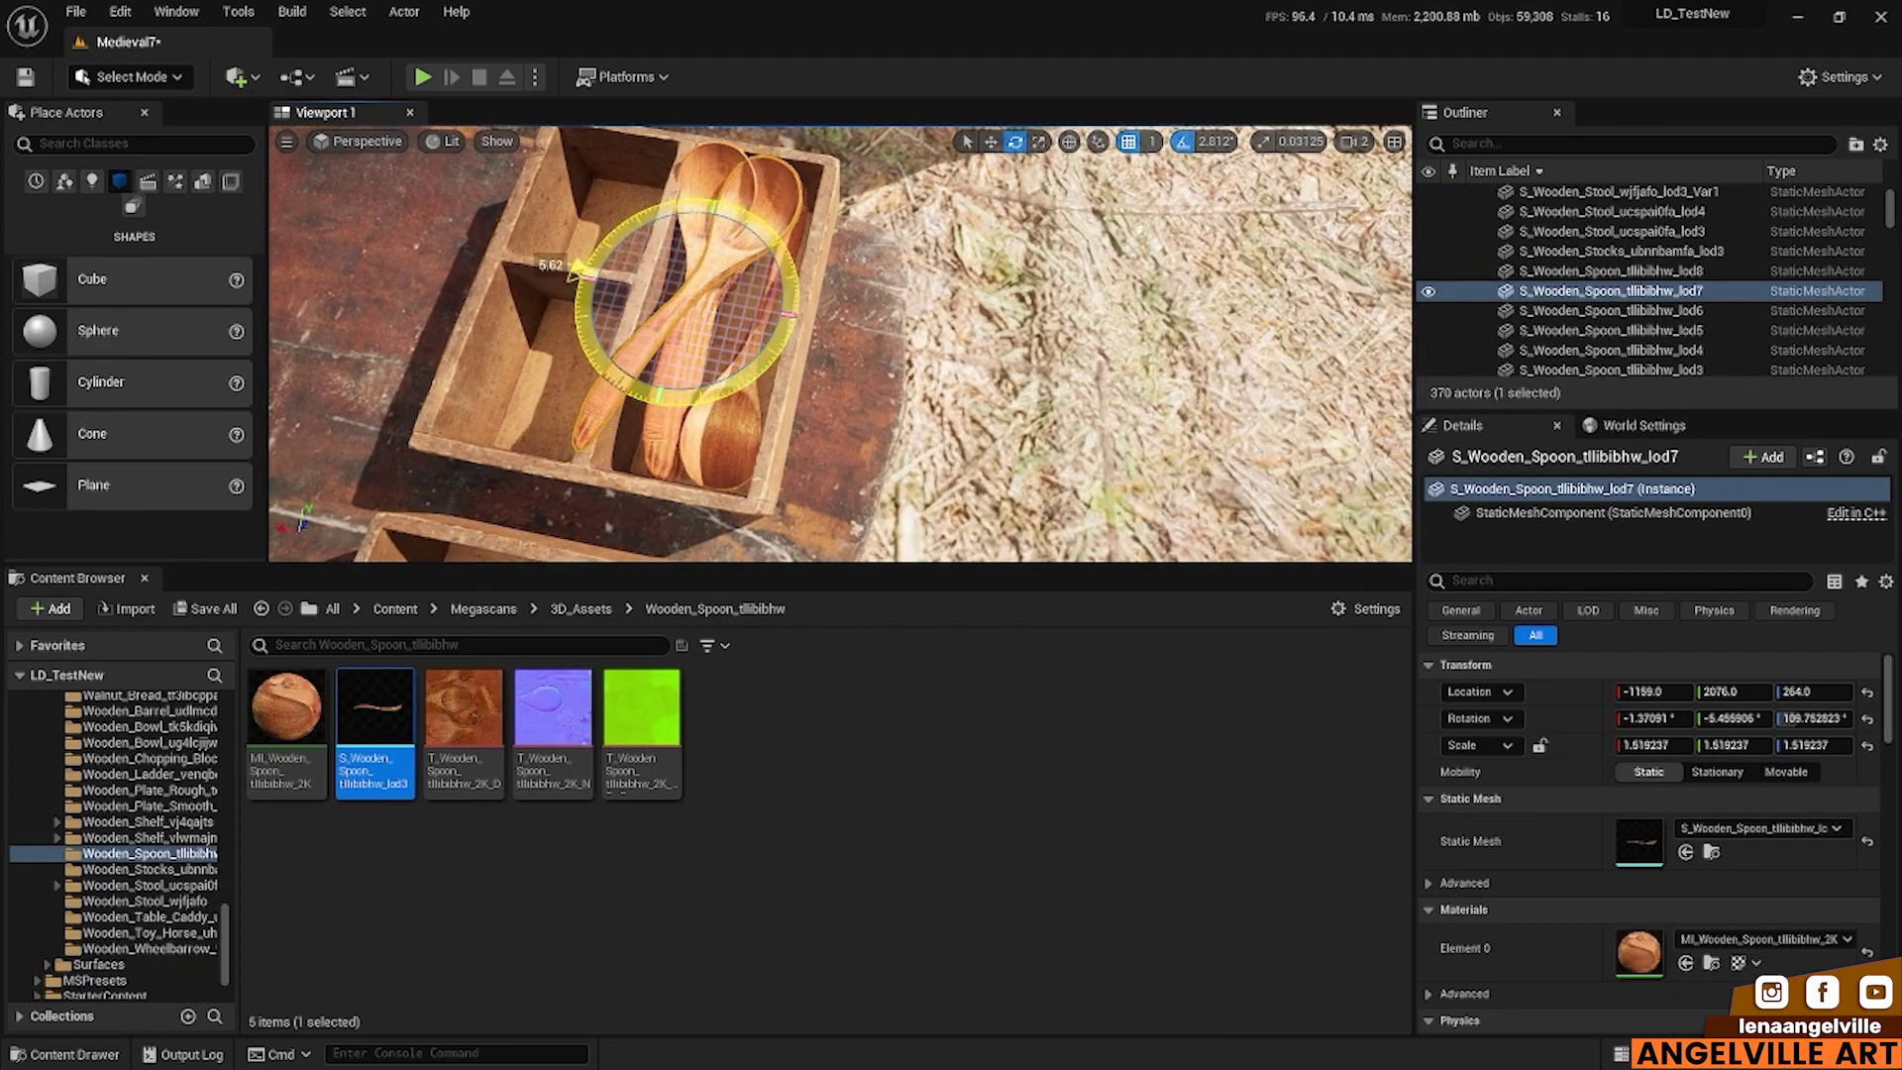
Step: Switch from rotating to moving and place a pork pie on the table
key("w")
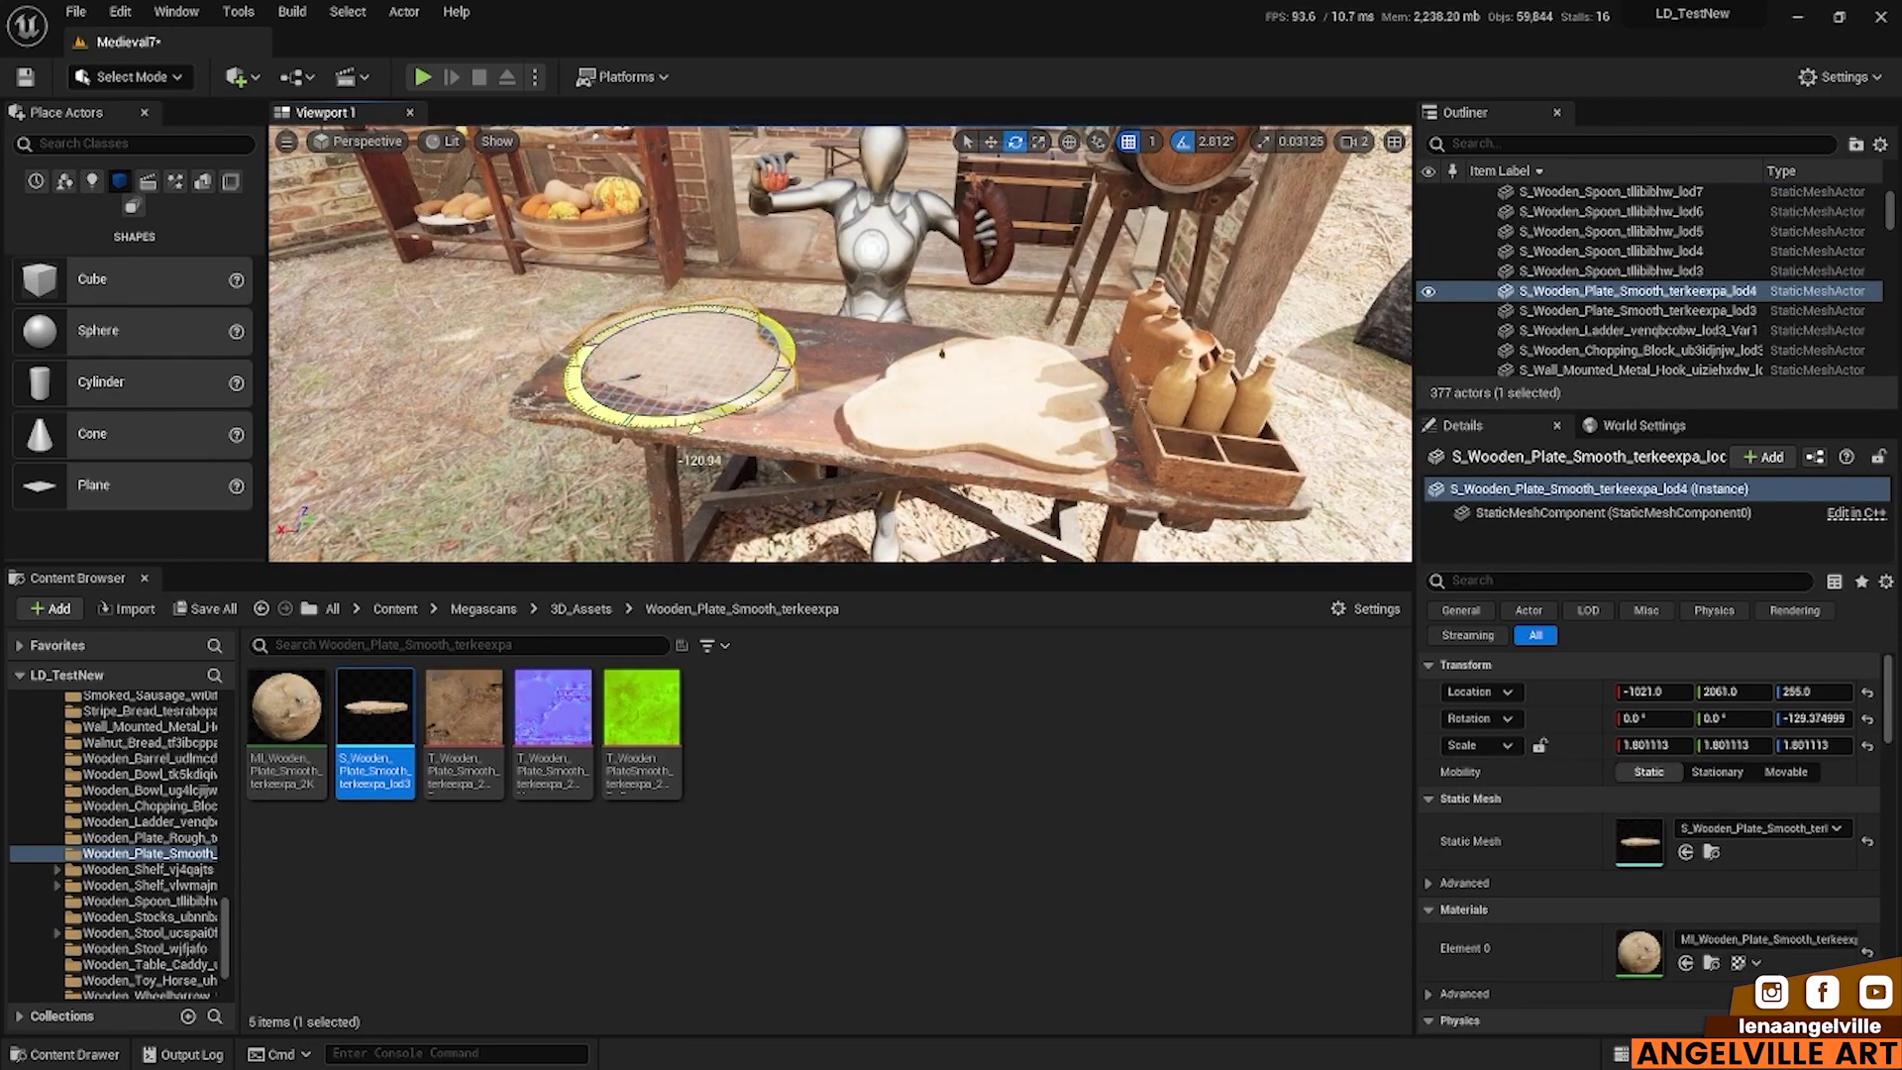
left_click_drag(375, 718, 1099, 456)
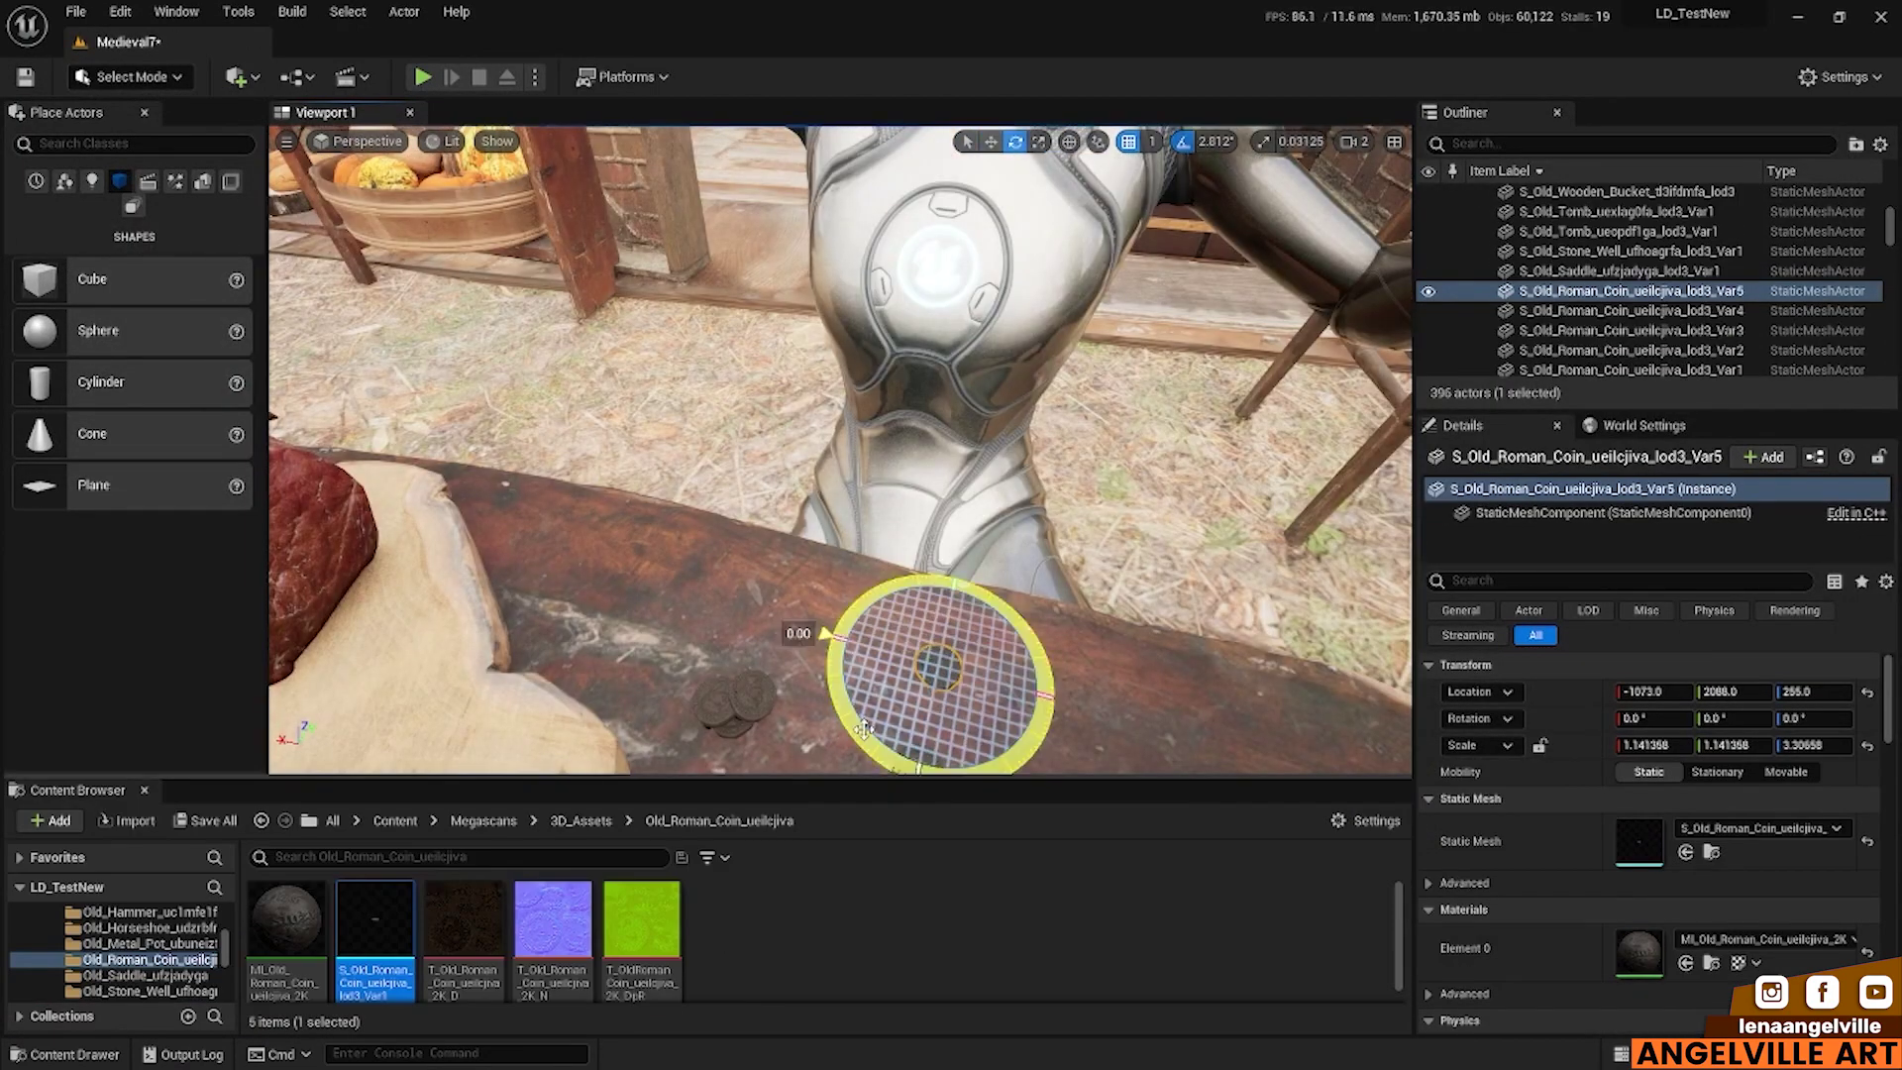
Step: Duplicate an Old Roman Coin on the table and turn the copy
left_click_drag(864, 728, 964, 723, "alt")
key("w")
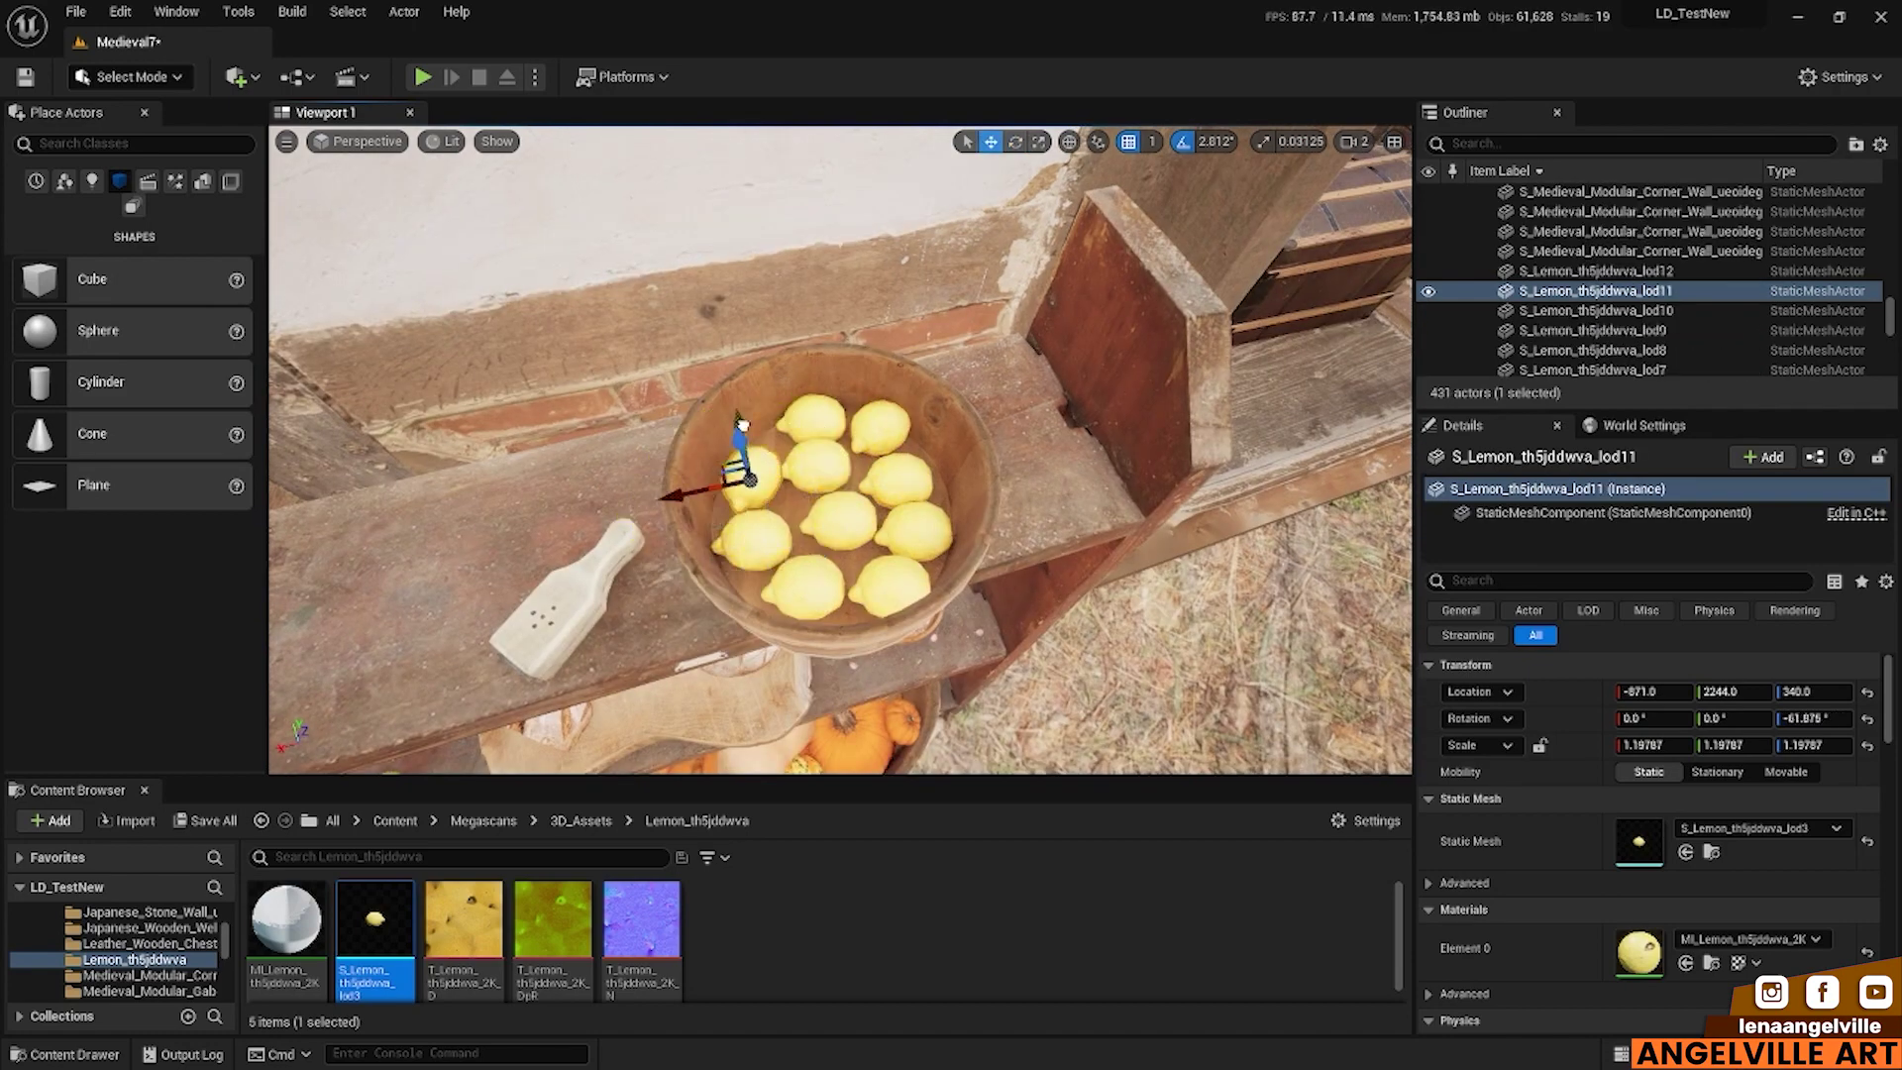
Step: Duplicate a lower lemon and copy lemons onto the right side and top of the bowl
left_click(798, 580)
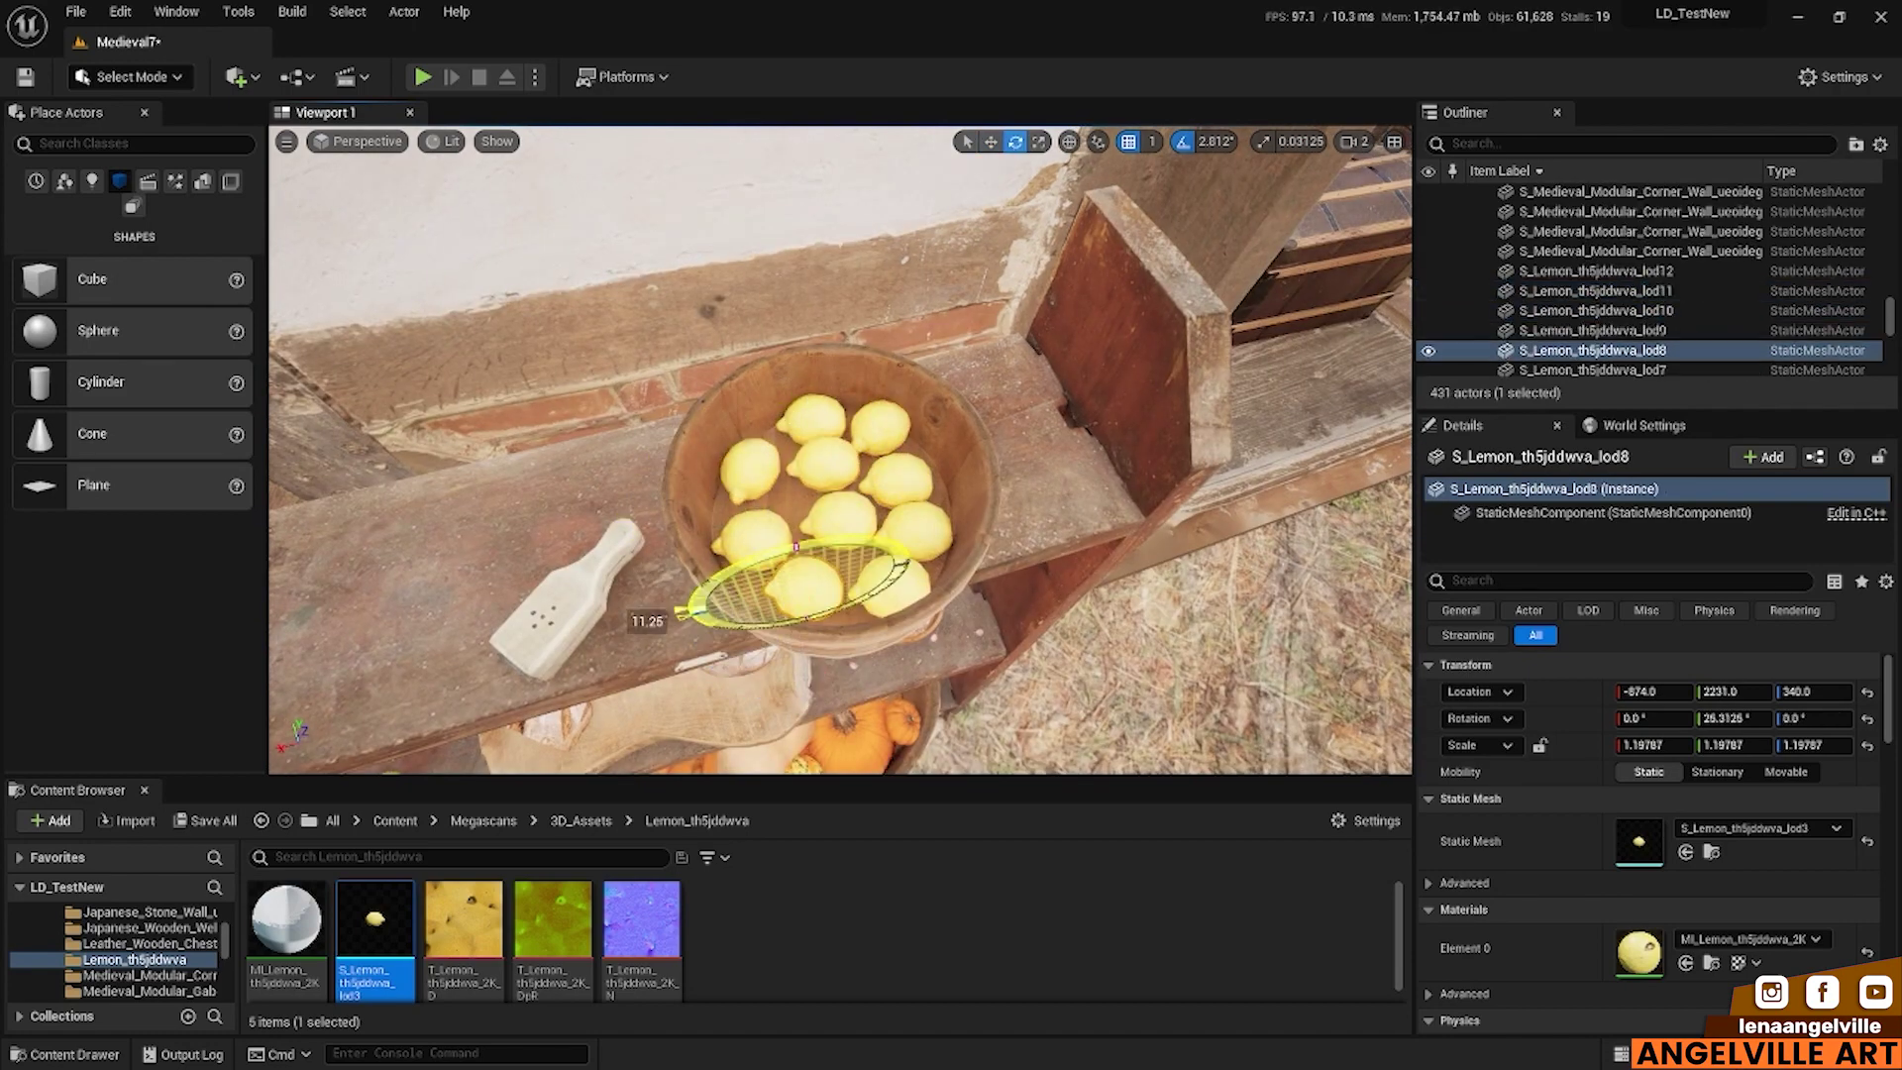
key("ctrl+d")
left_click(991, 142)
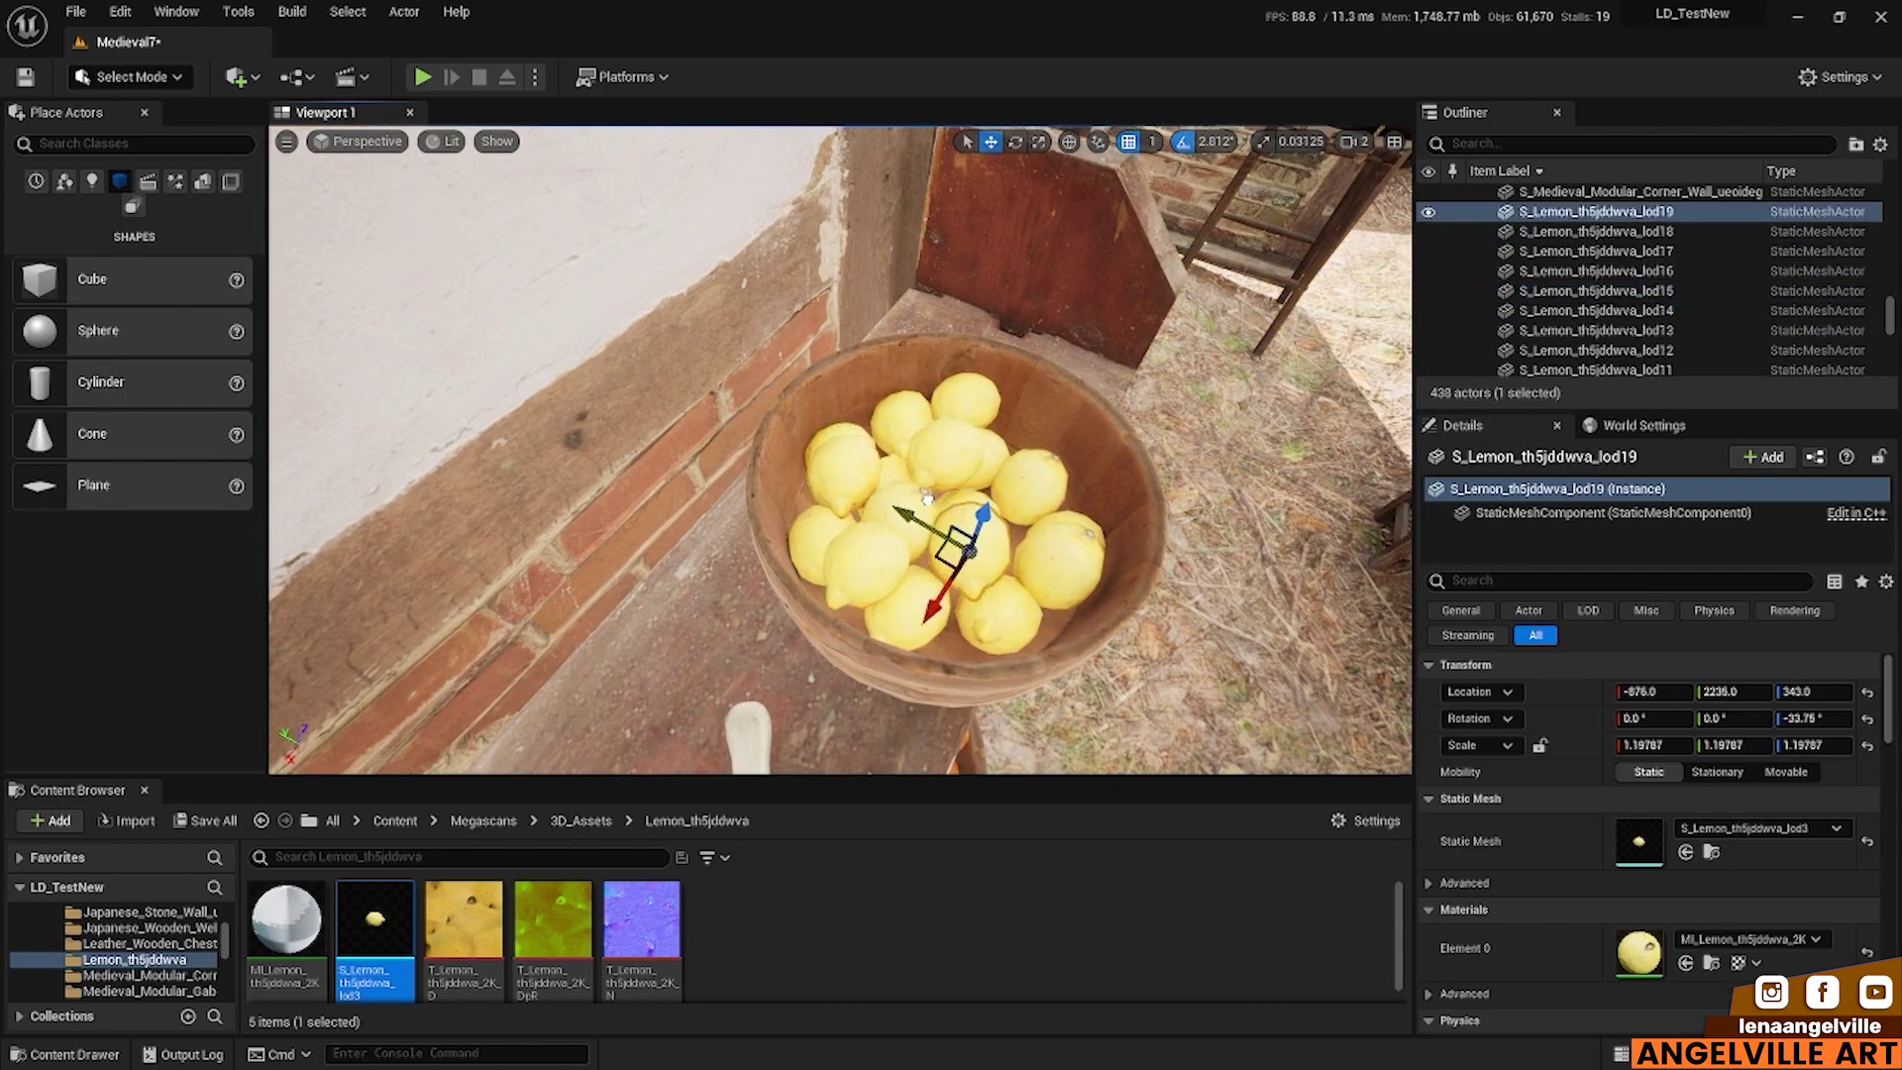
mouse_move(926, 497)
left_mouse_down("alt")
mouse_move(991, 396)
mouse_move(1073, 580)
left_mouse_up("alt")
left_click_drag(812, 485, 872, 398, "alt")
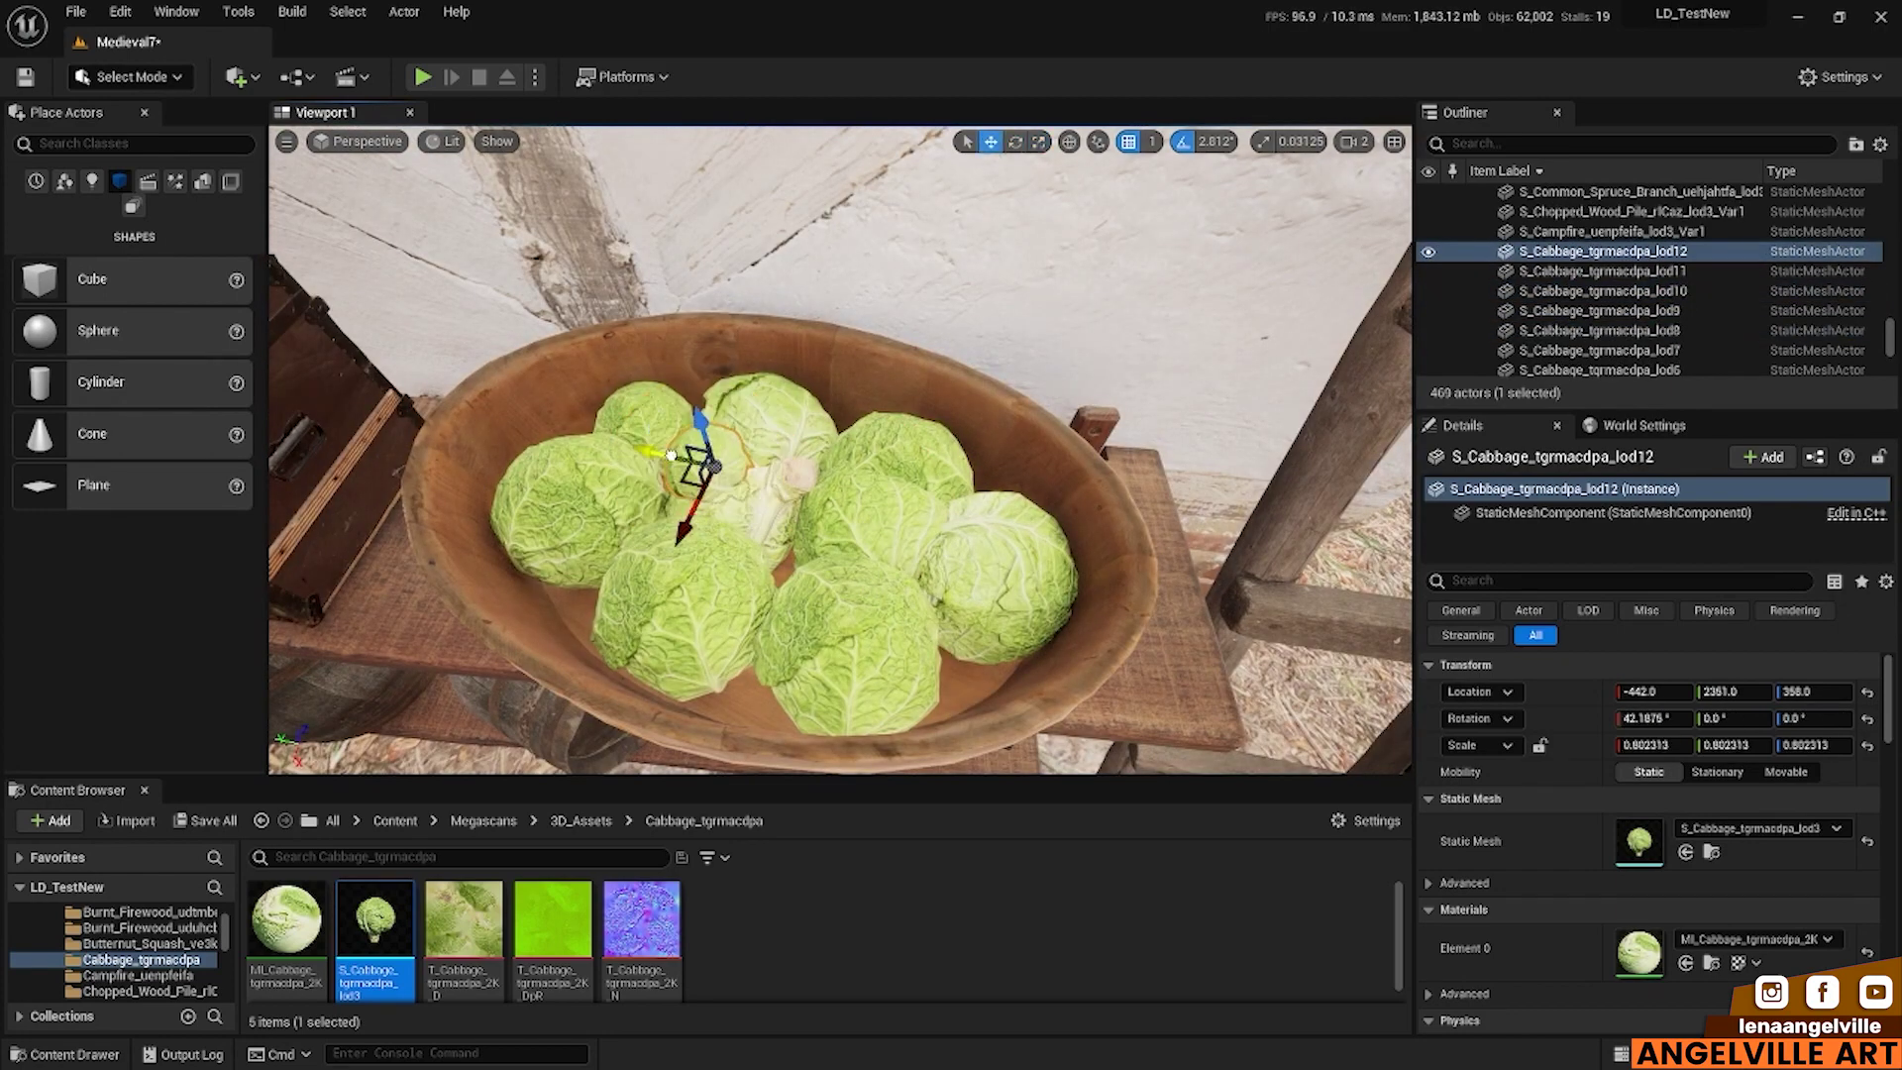
Step: Copy cabbages into the oval bowl's lower-left and front, turning the front copy
left_click_drag(672, 454, 532, 575, "alt")
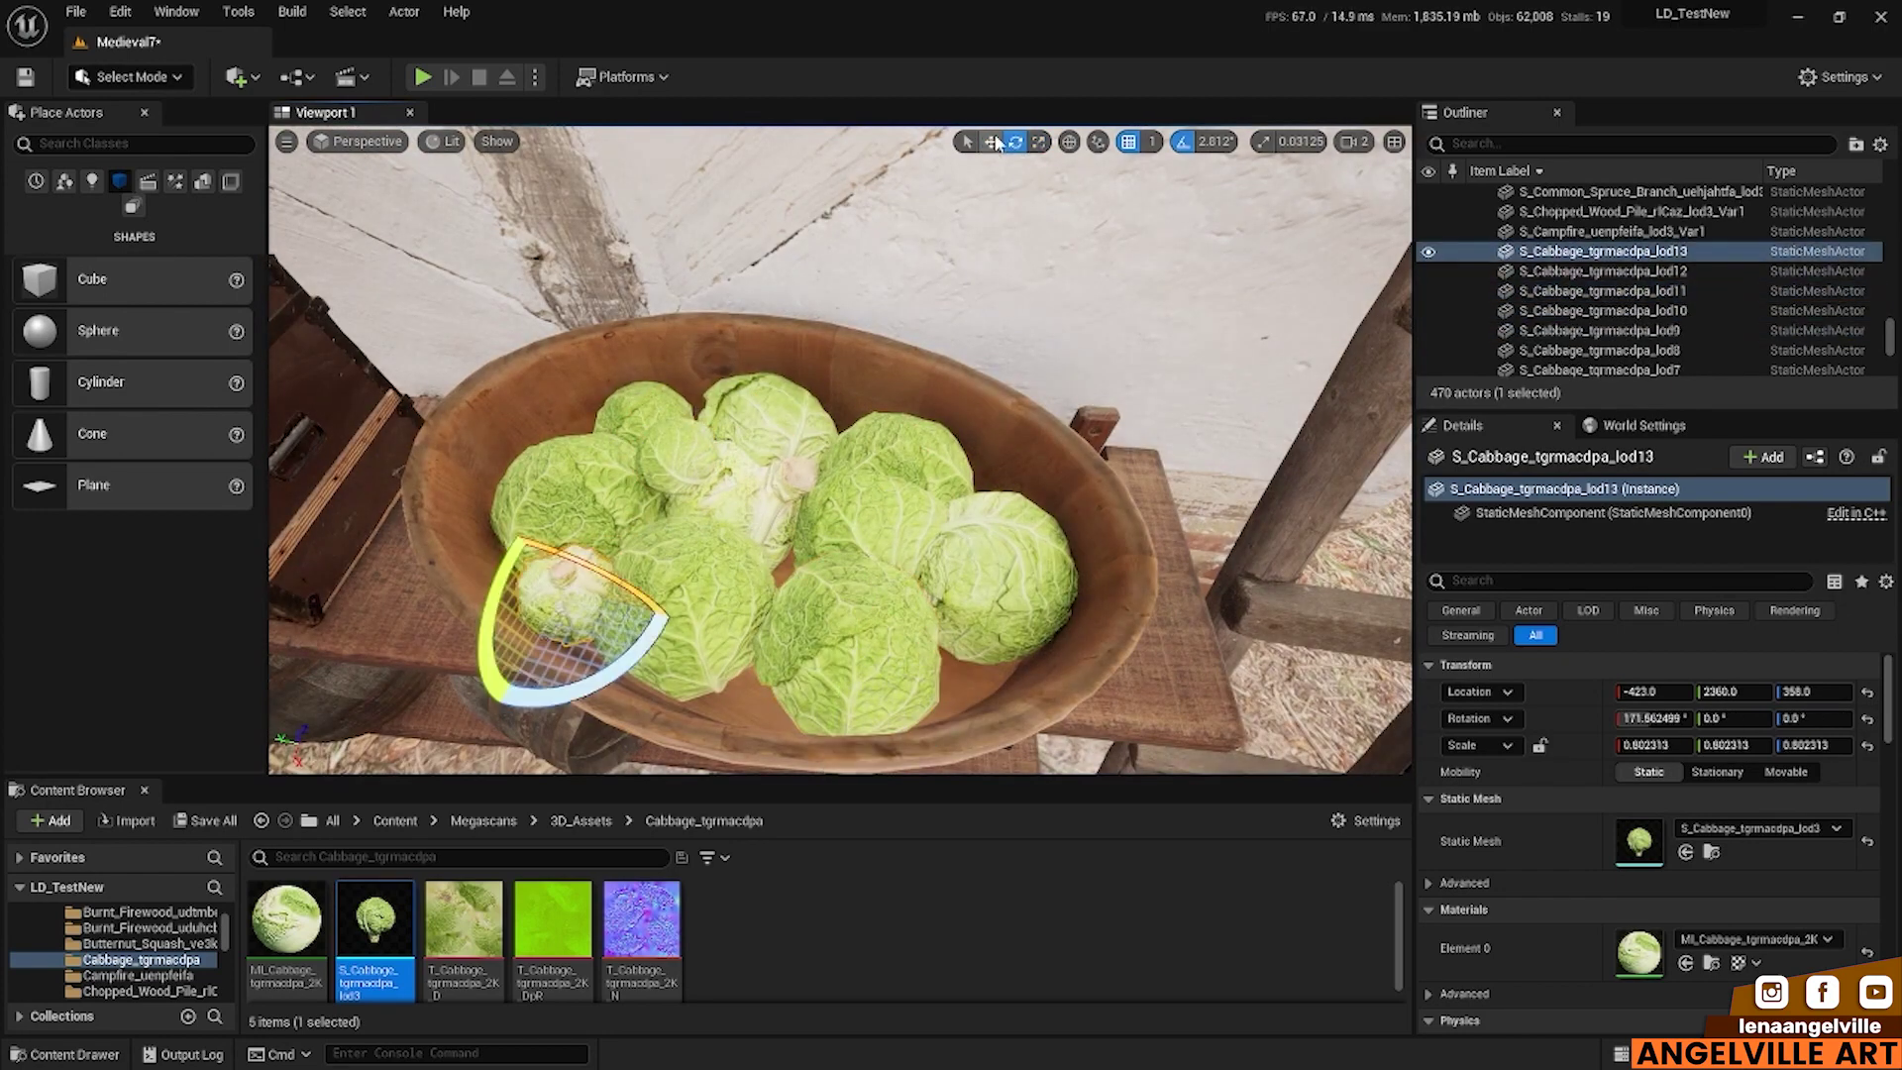
left_click_drag(793, 694, 783, 682, "alt")
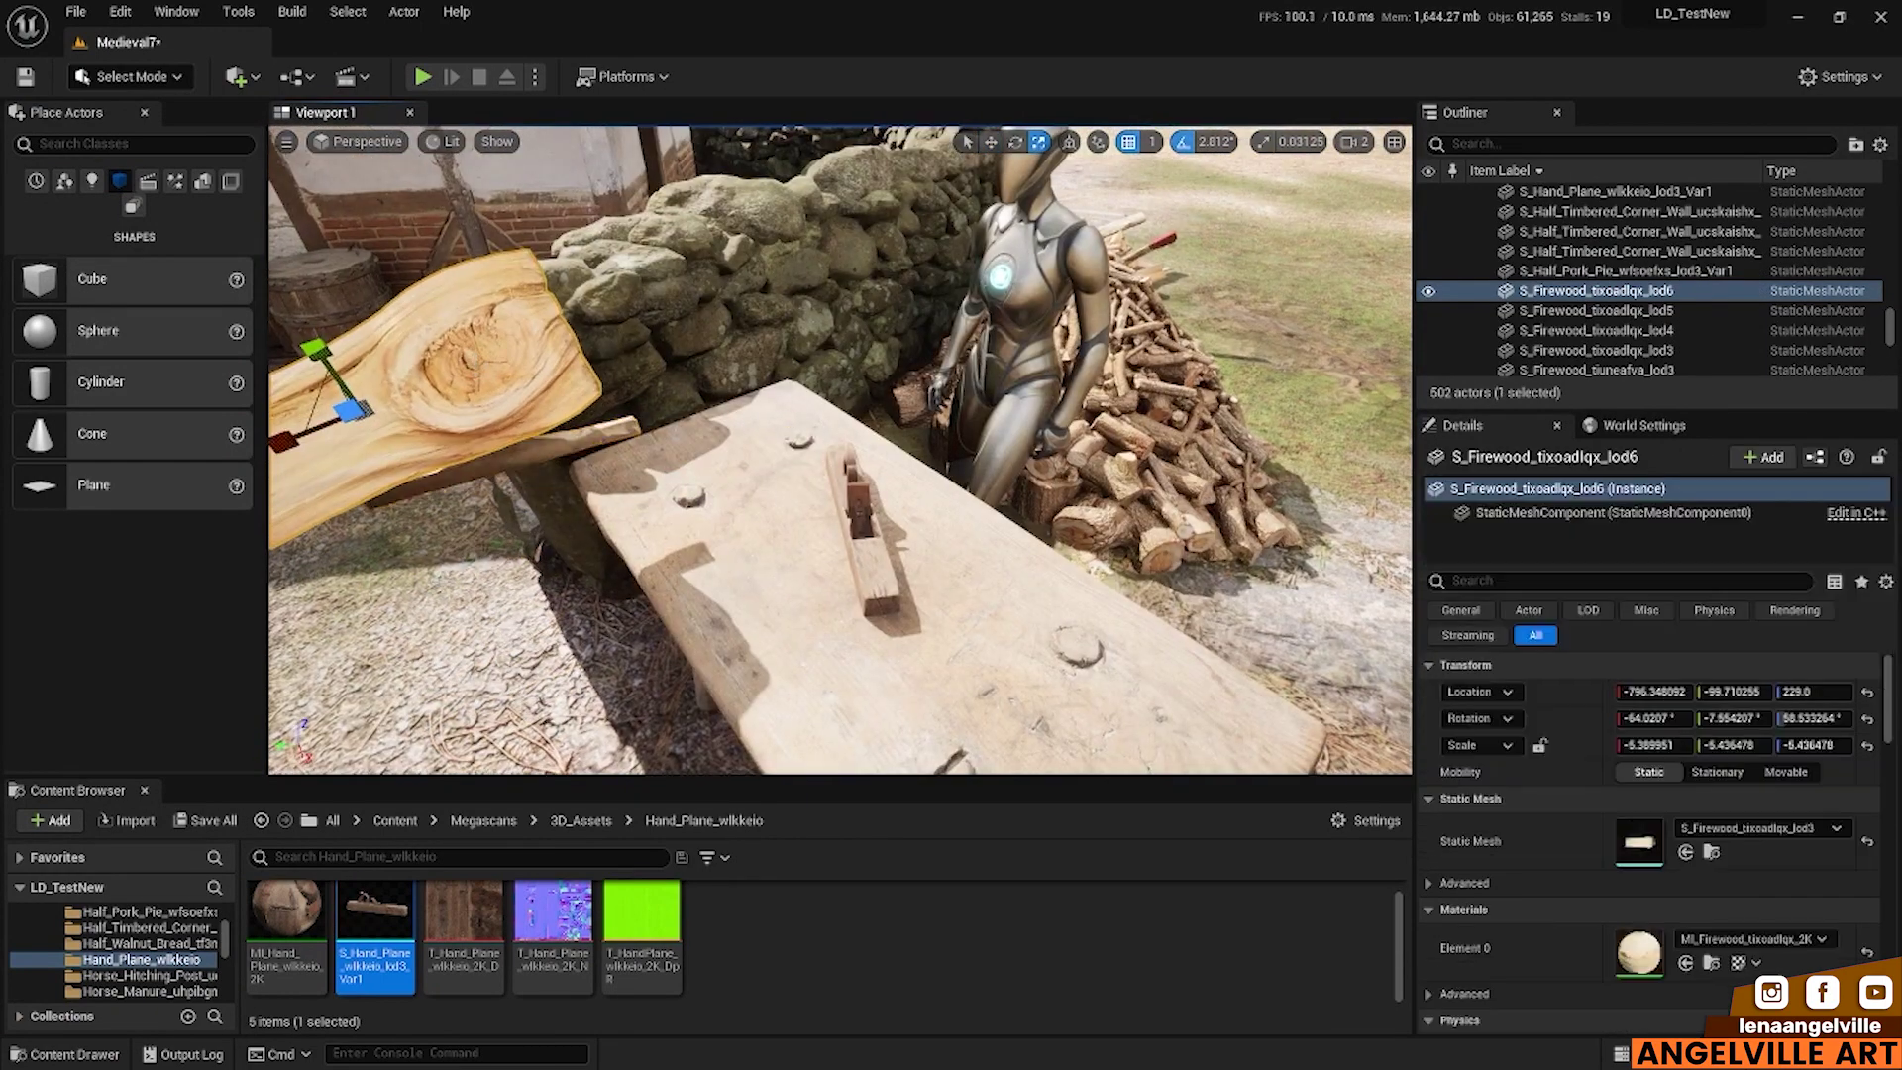
Step: Delete the large firewood plank beside the stone wall and return to the move gizmo
key("Delete")
left_click(420, 458)
key("w")
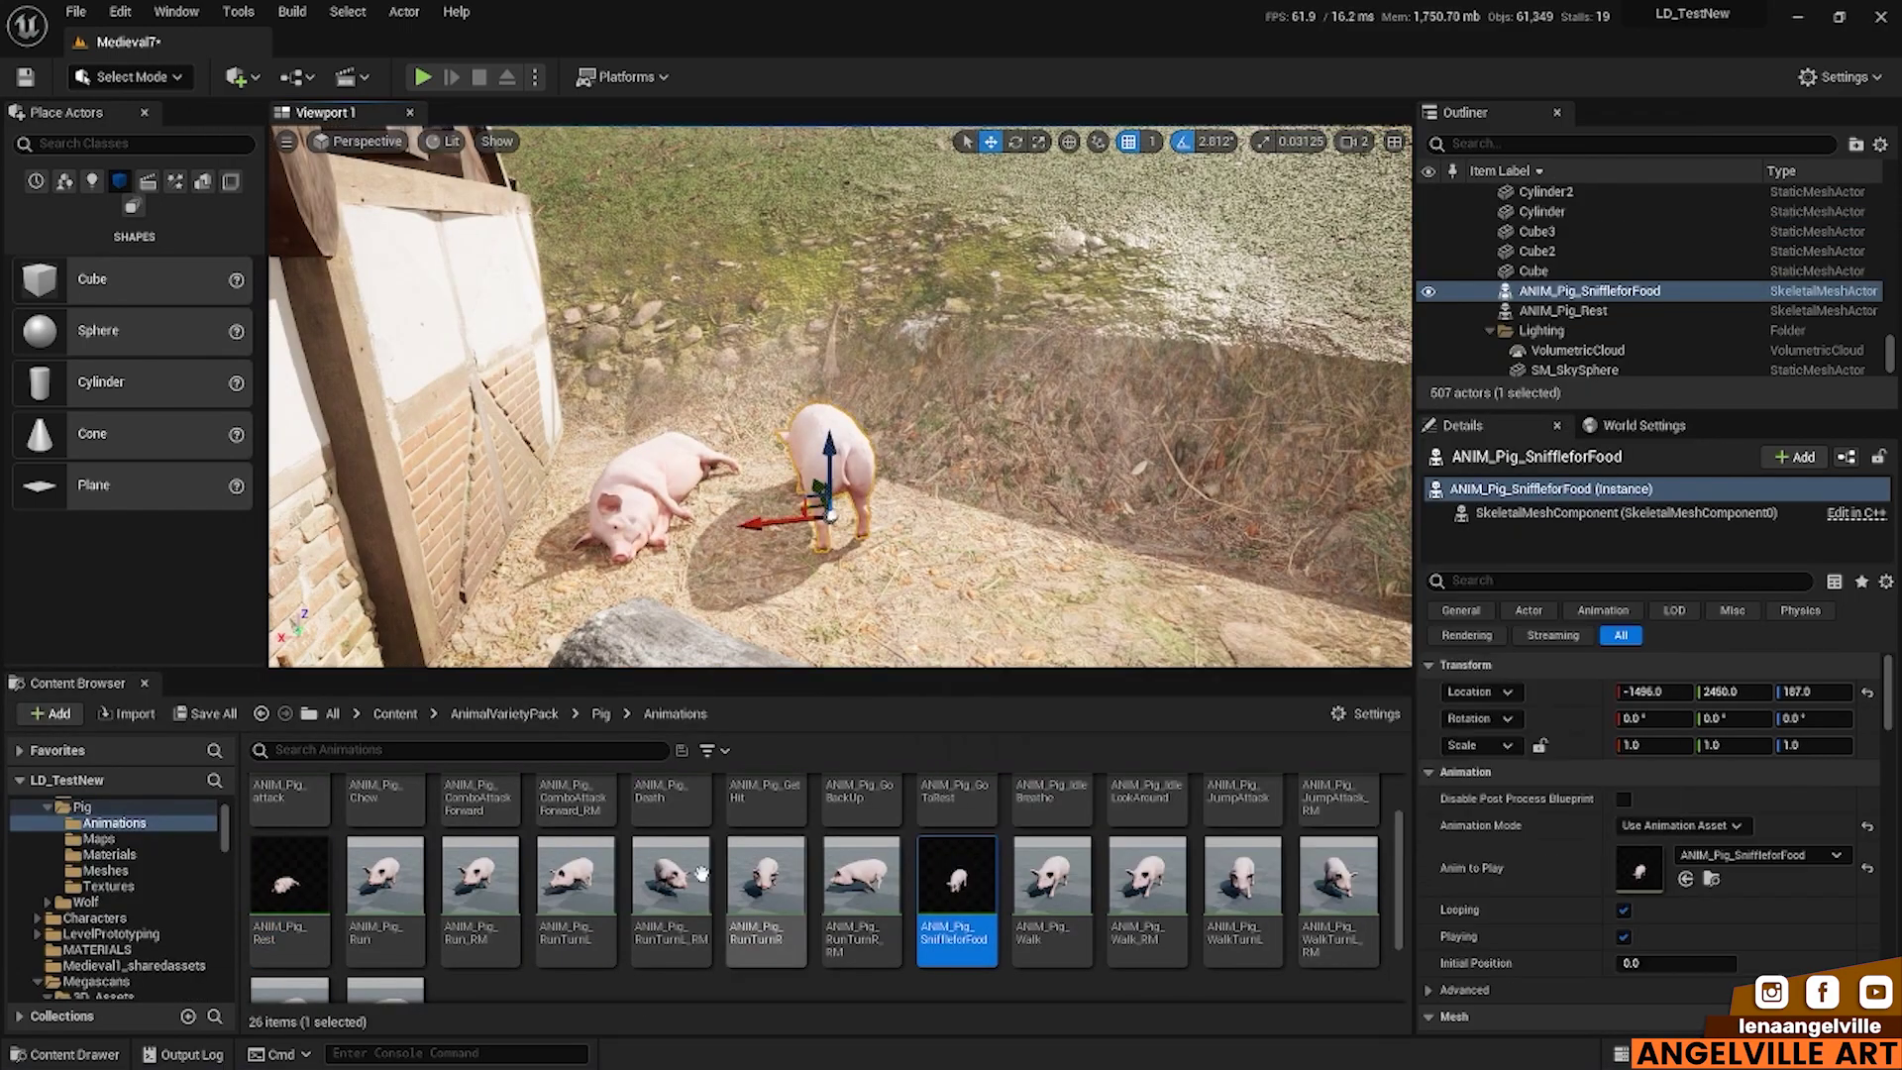
Step: Place ANIM_Pig_Chew in the pen and rotate it to face the other pigs
left_click_drag(385, 812, 956, 495)
key("e")
left_click_drag(1001, 594, 912, 605)
key("w")
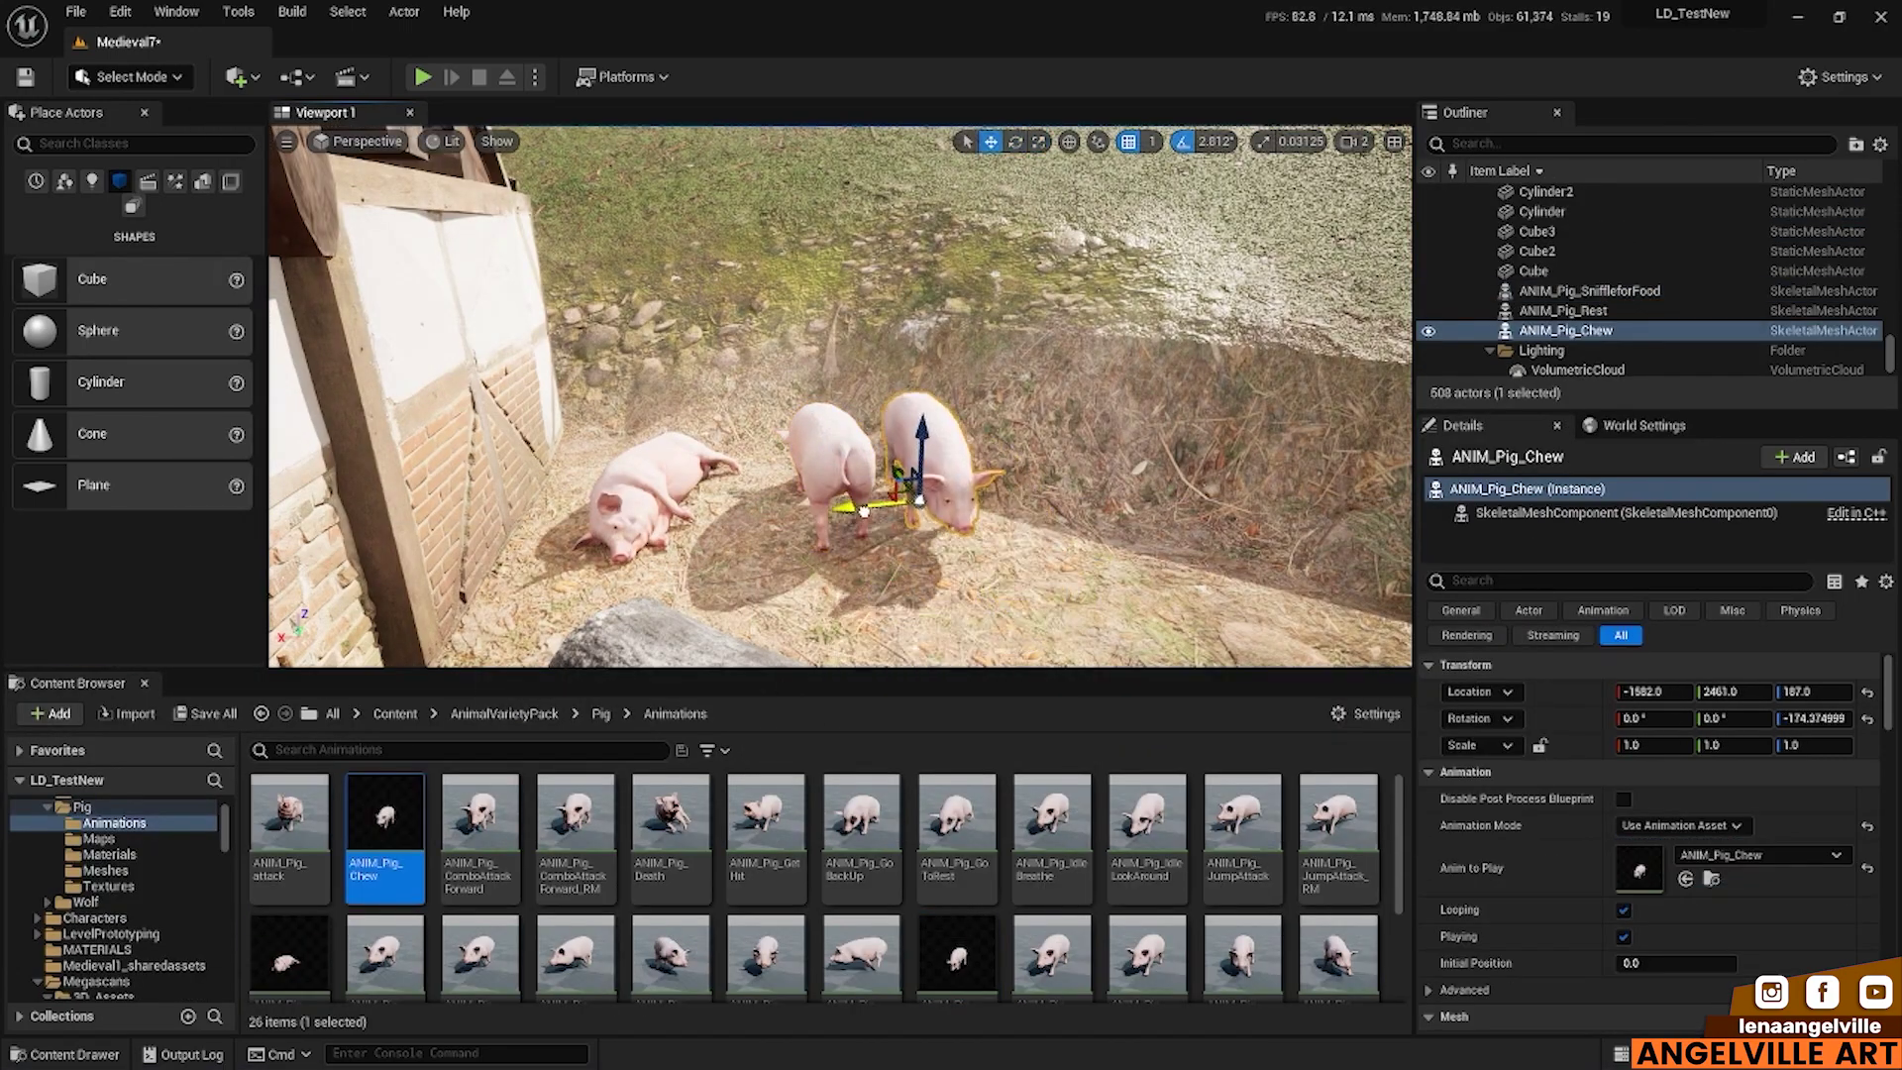
left_click(1048, 627)
Step: Add ANIM_Pig_IdleLookAround to the pen and select a pig for rotating
left_click_drag(1147, 812, 1001, 475)
key("e")
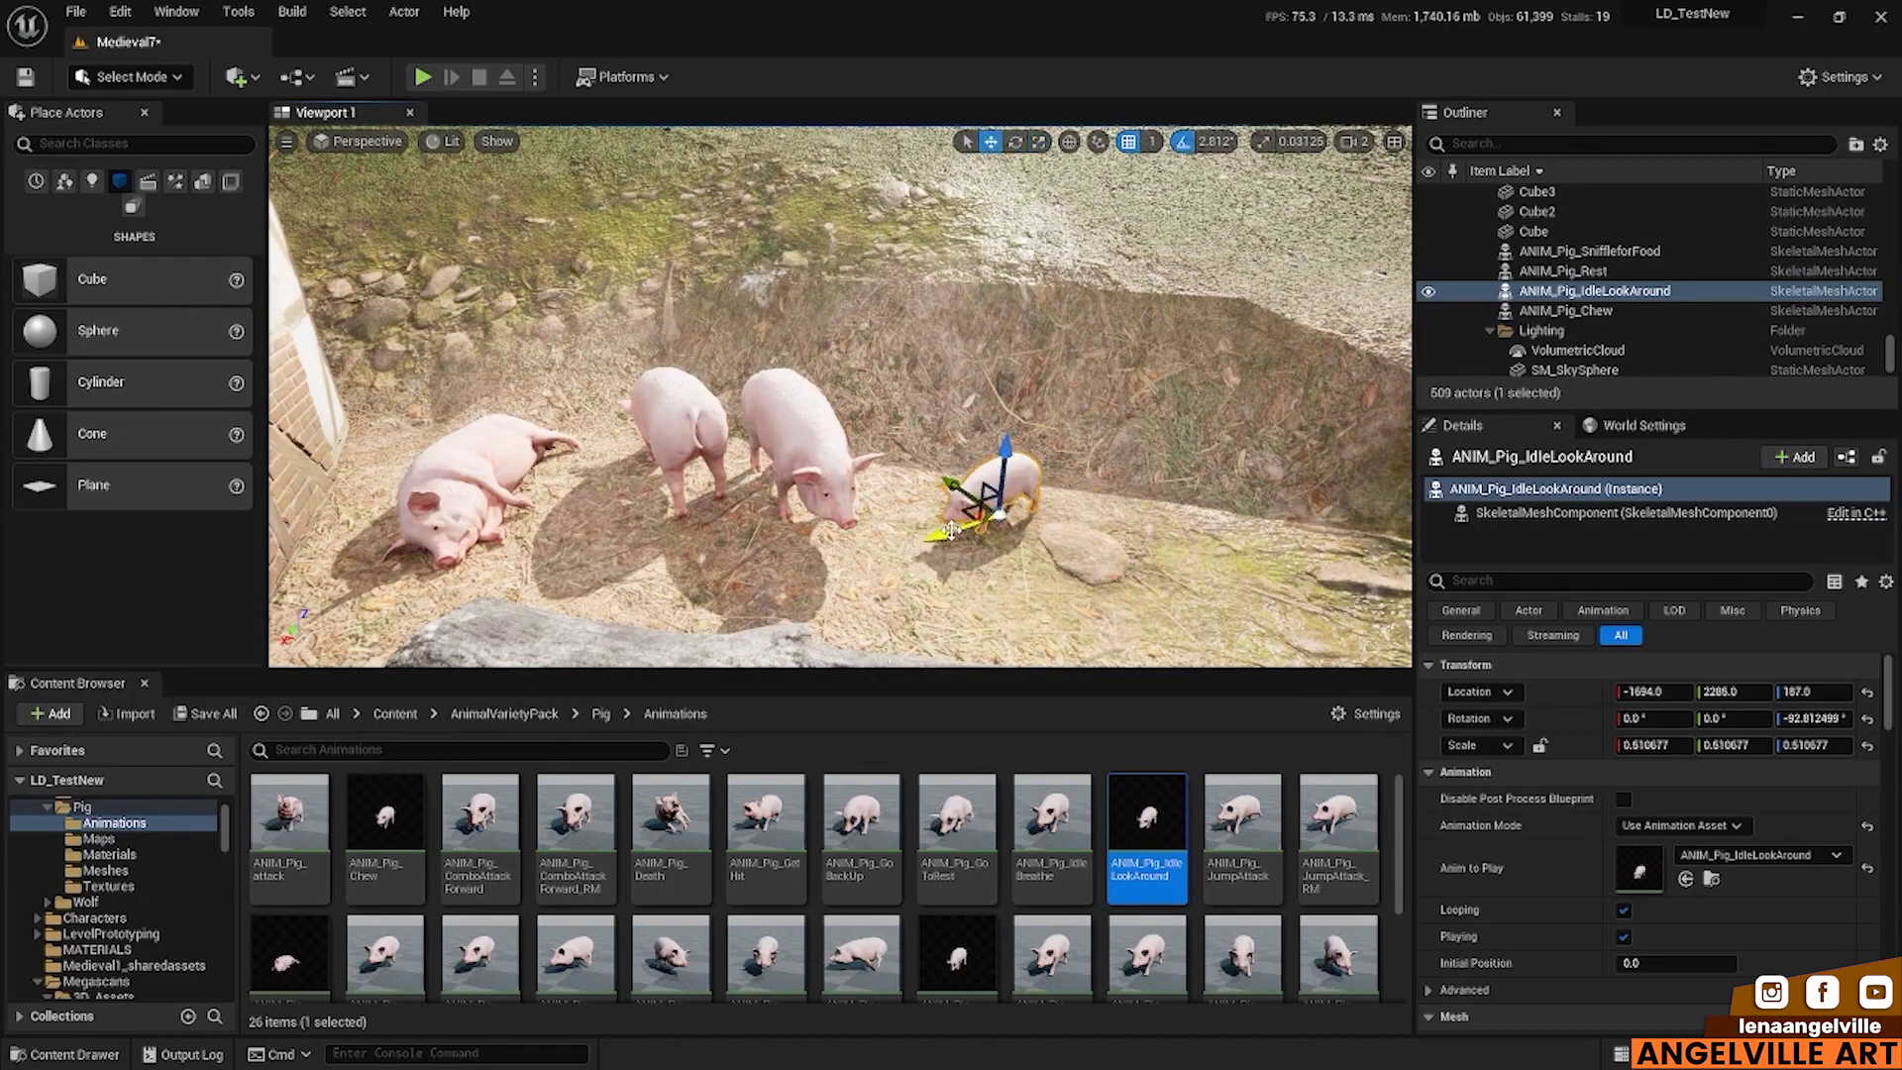
left_click(674, 426)
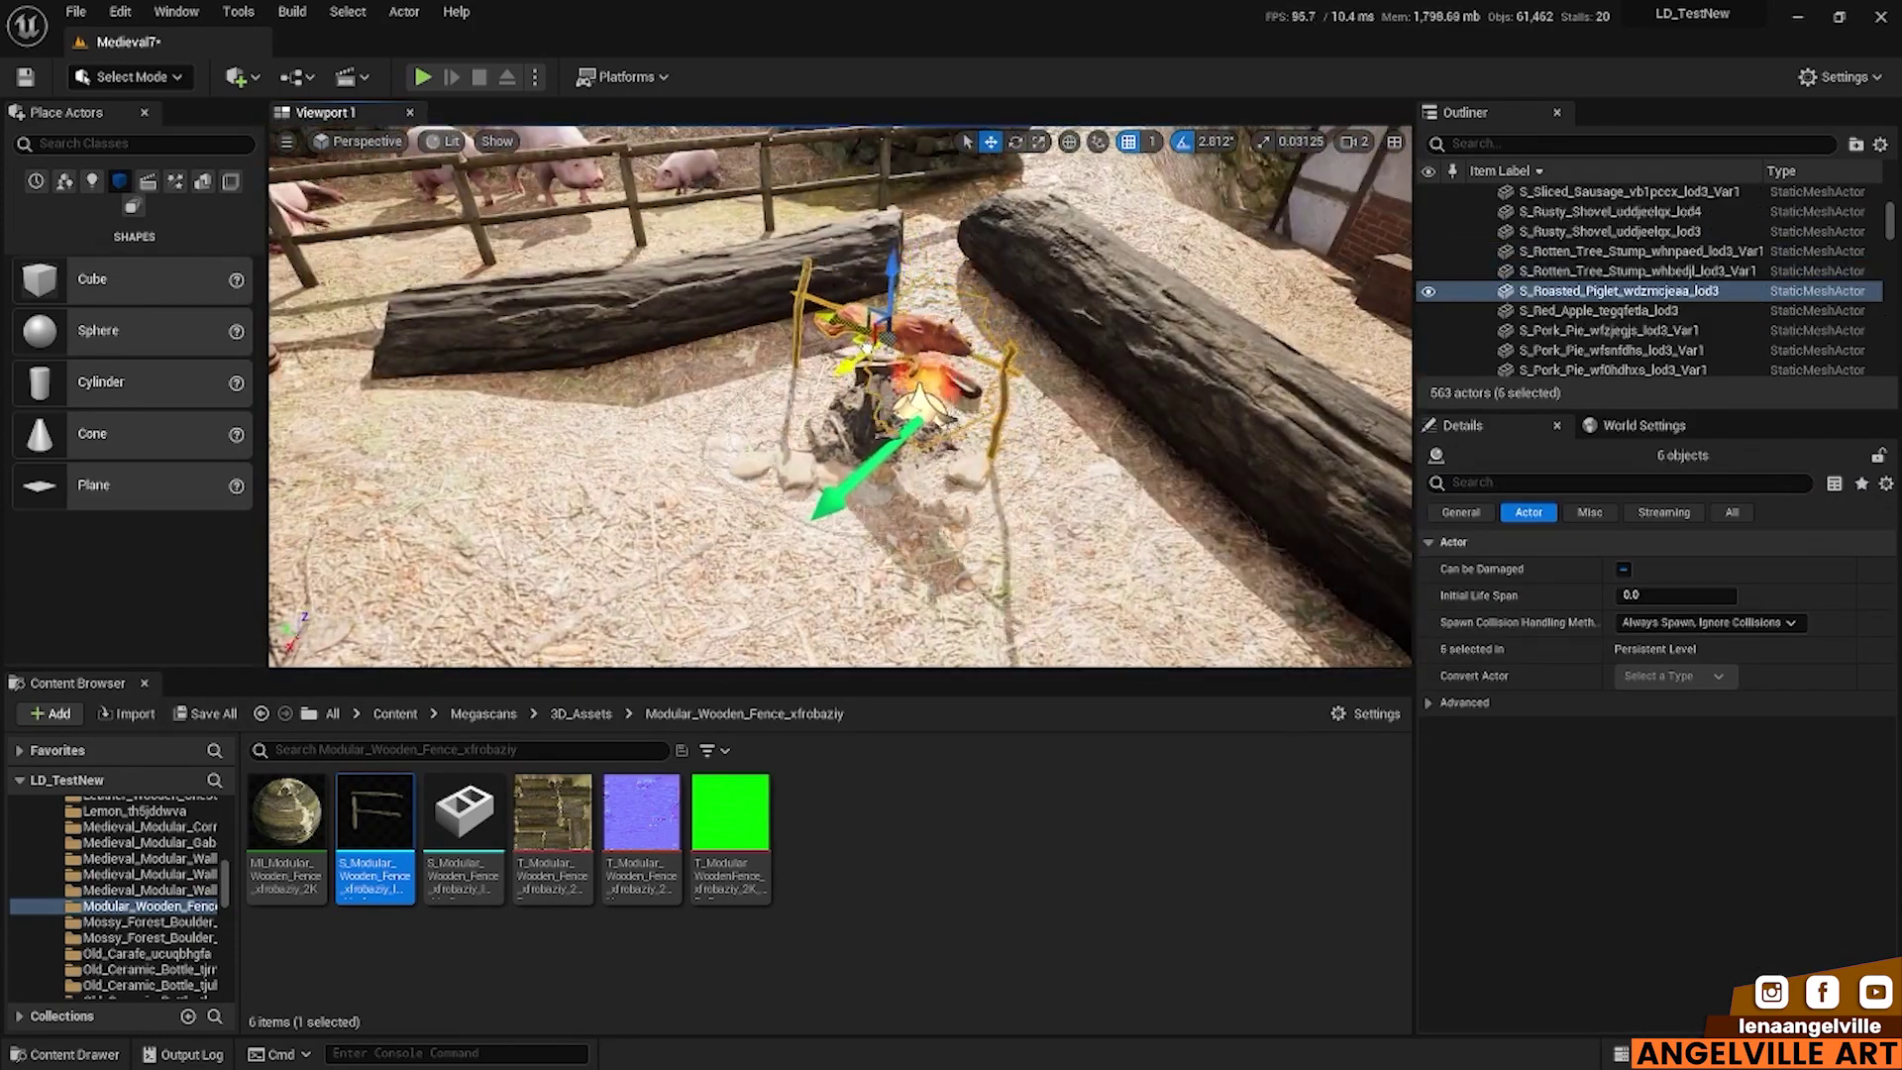
Step: Play the level with Alt+P to check the campfire, then go back to Select Mode
key("alt+p")
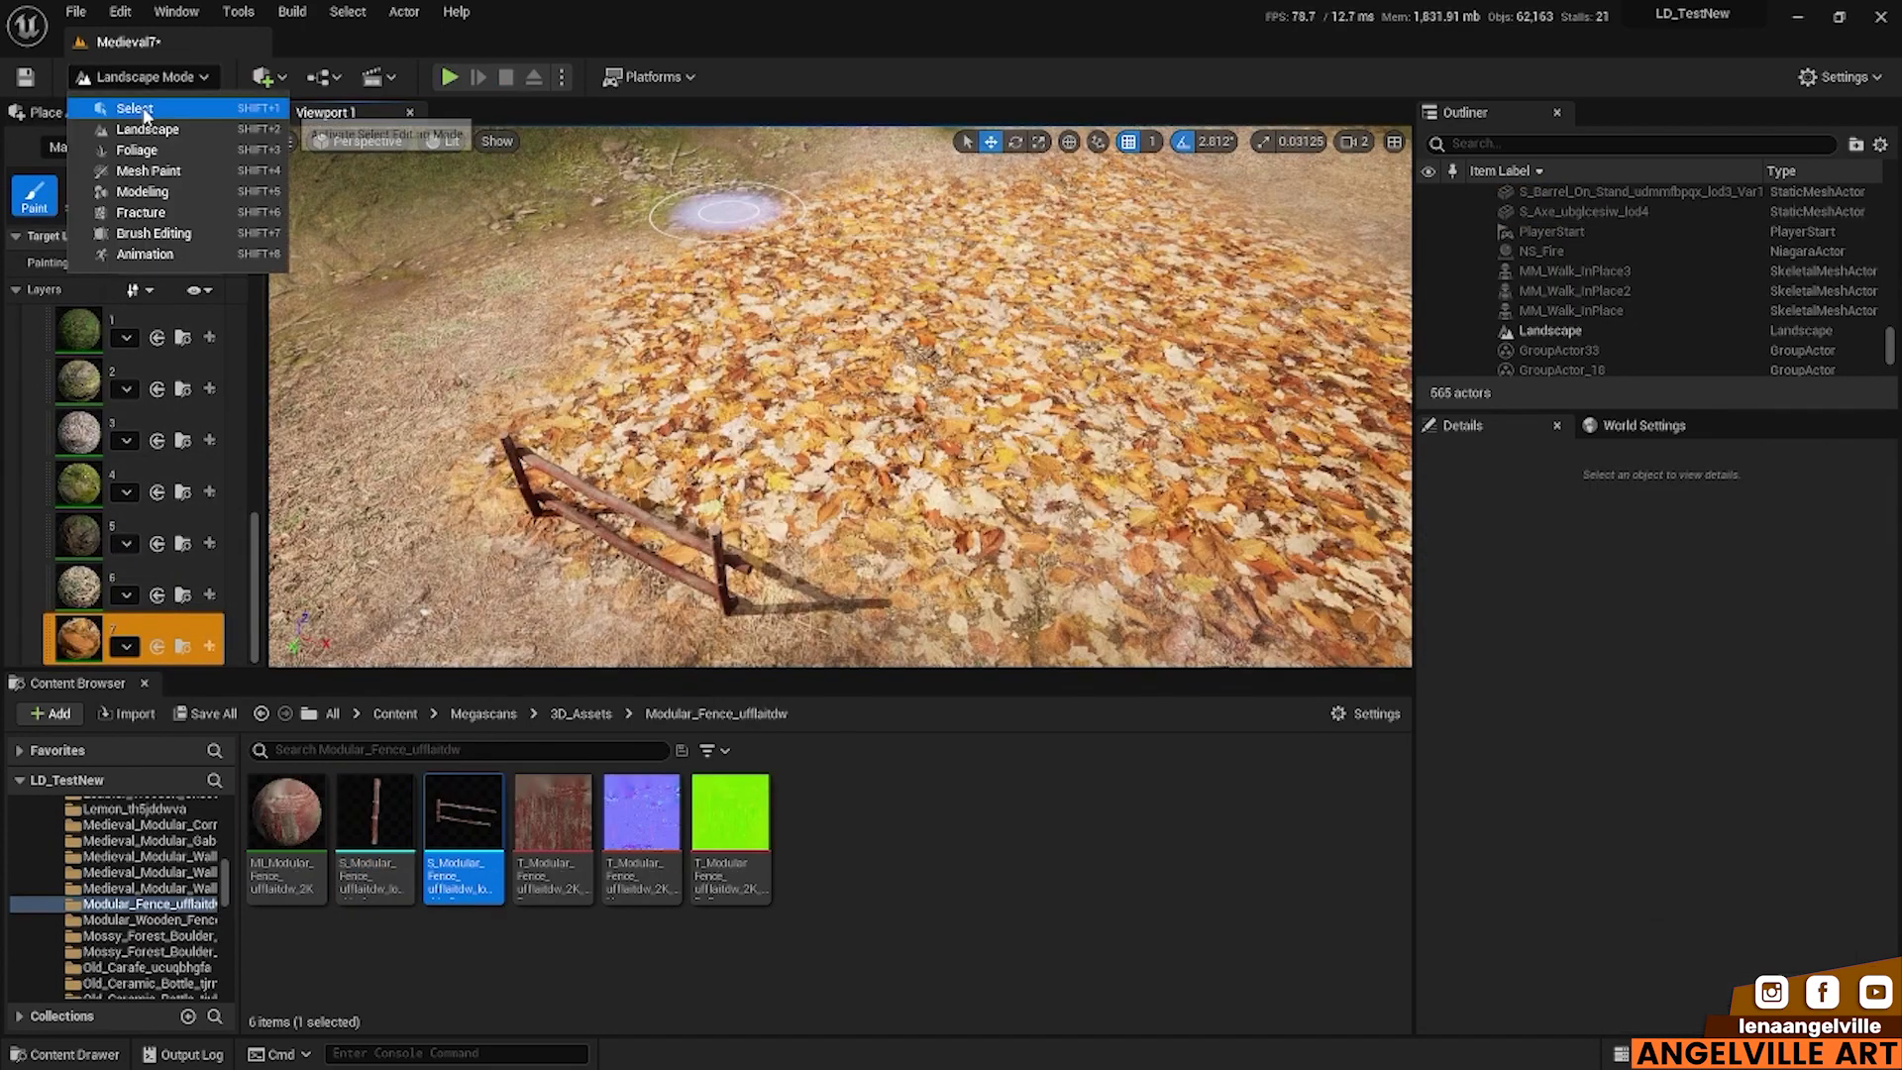
left_click(128, 115)
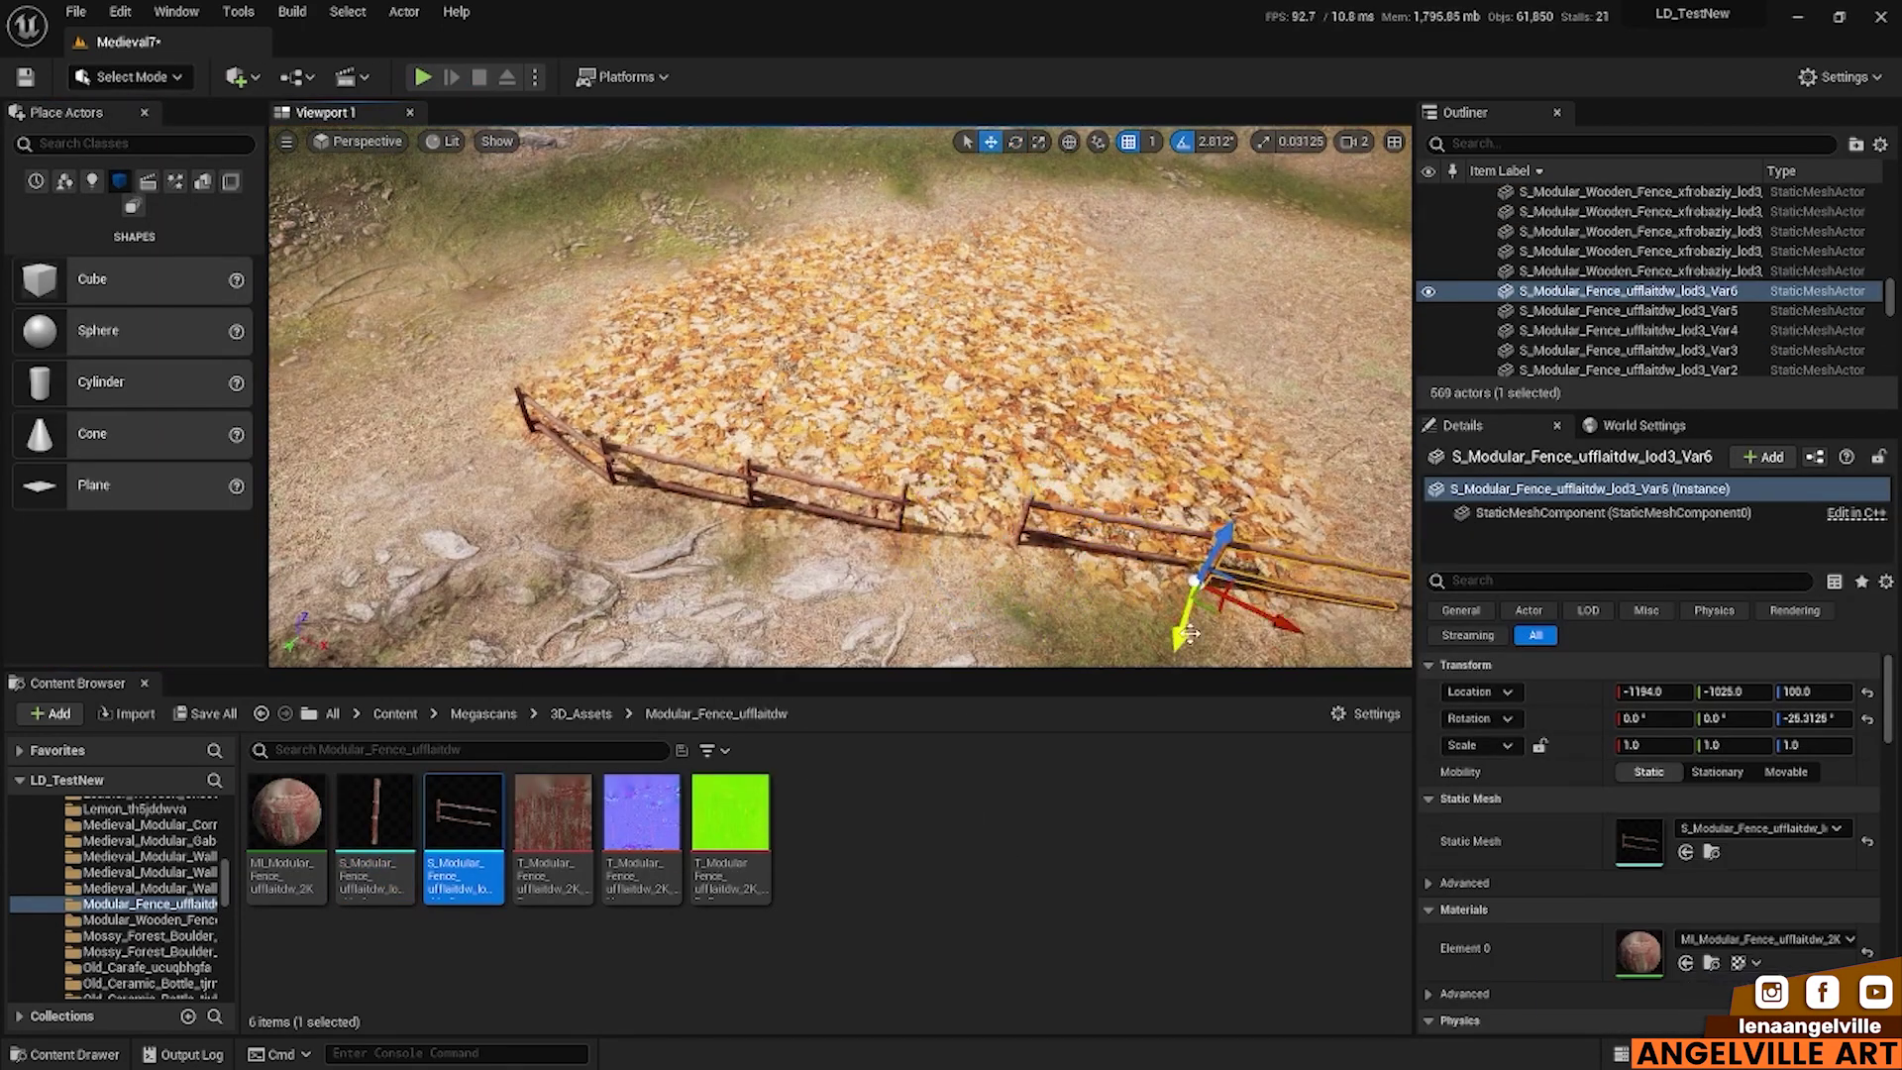
Step: Deselect the fence piece and zoom in on the leaf-covered patch
left_click(1060, 604)
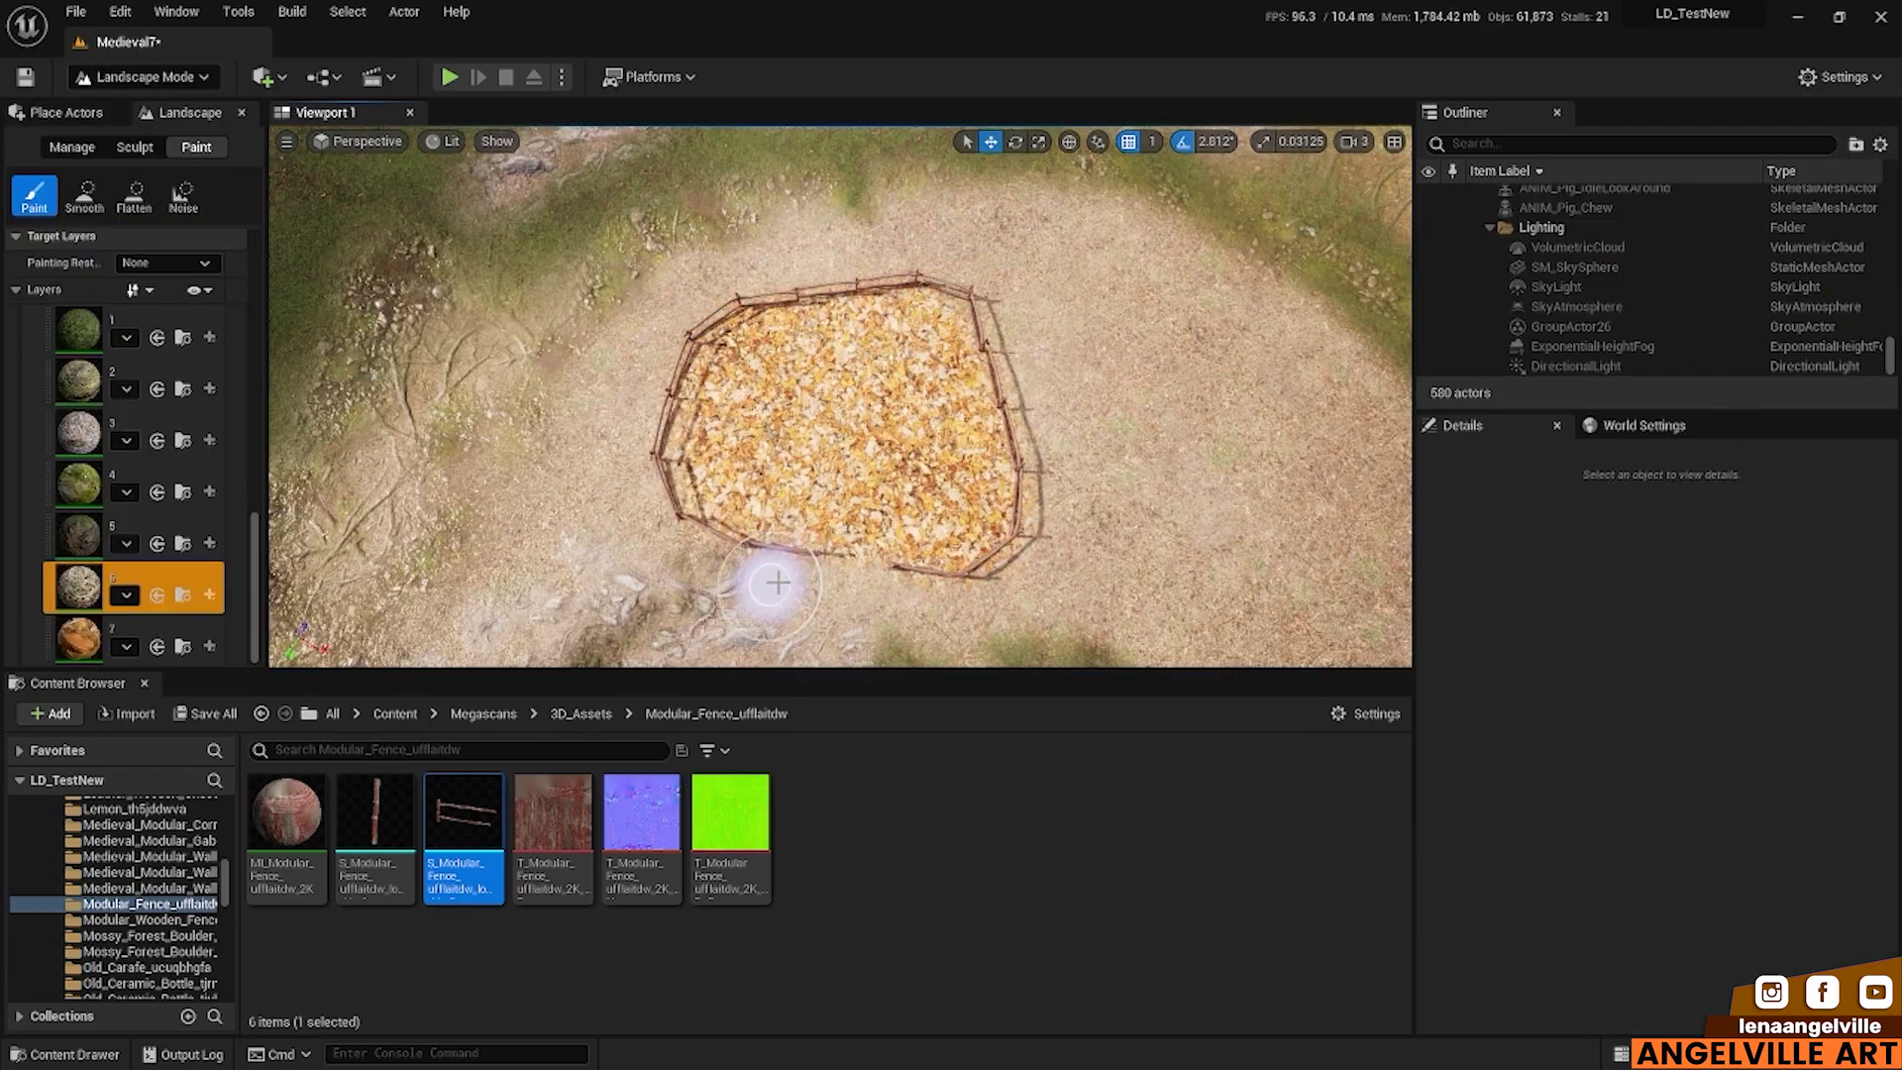
scroll(128, 446, "up", 5)
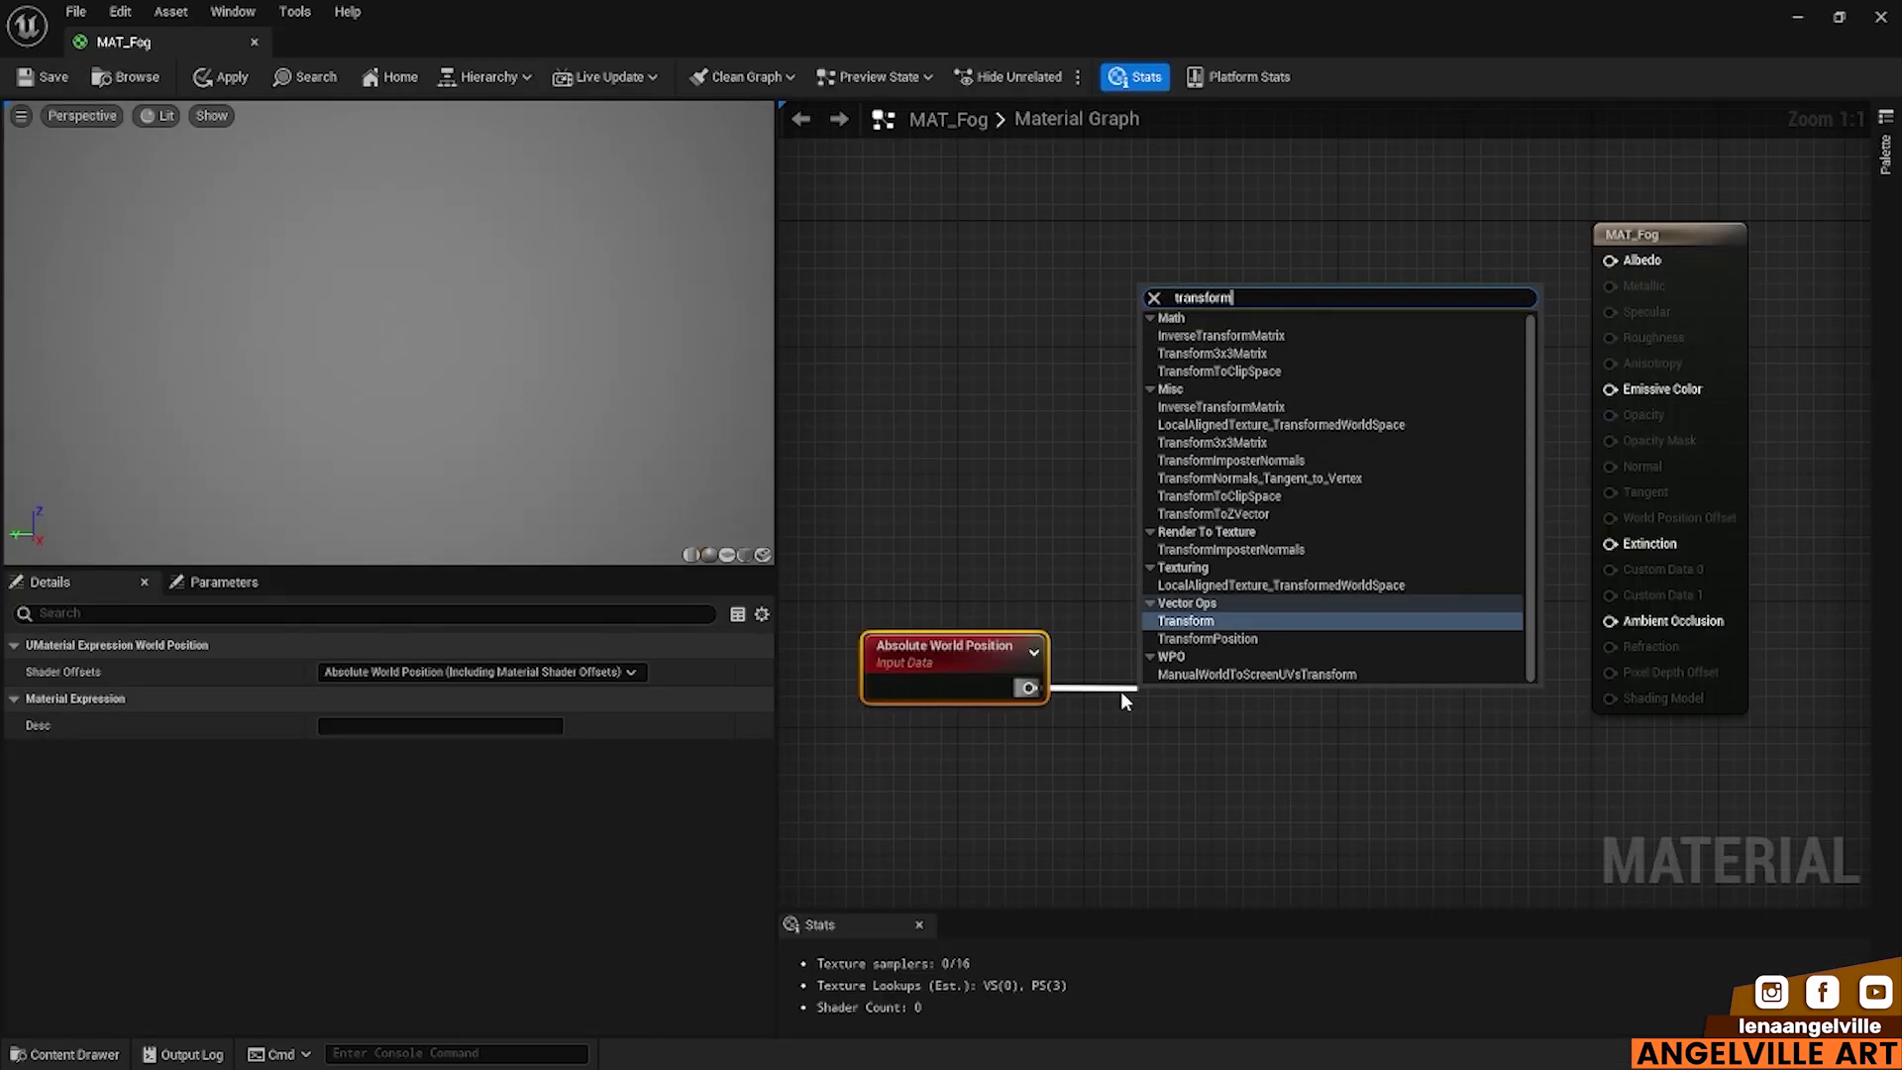
Step: Add TransformPosition and Divide nodes, a Constant of 10, and a 3PointLevels node to MAT_Fog
left_click(1121, 692)
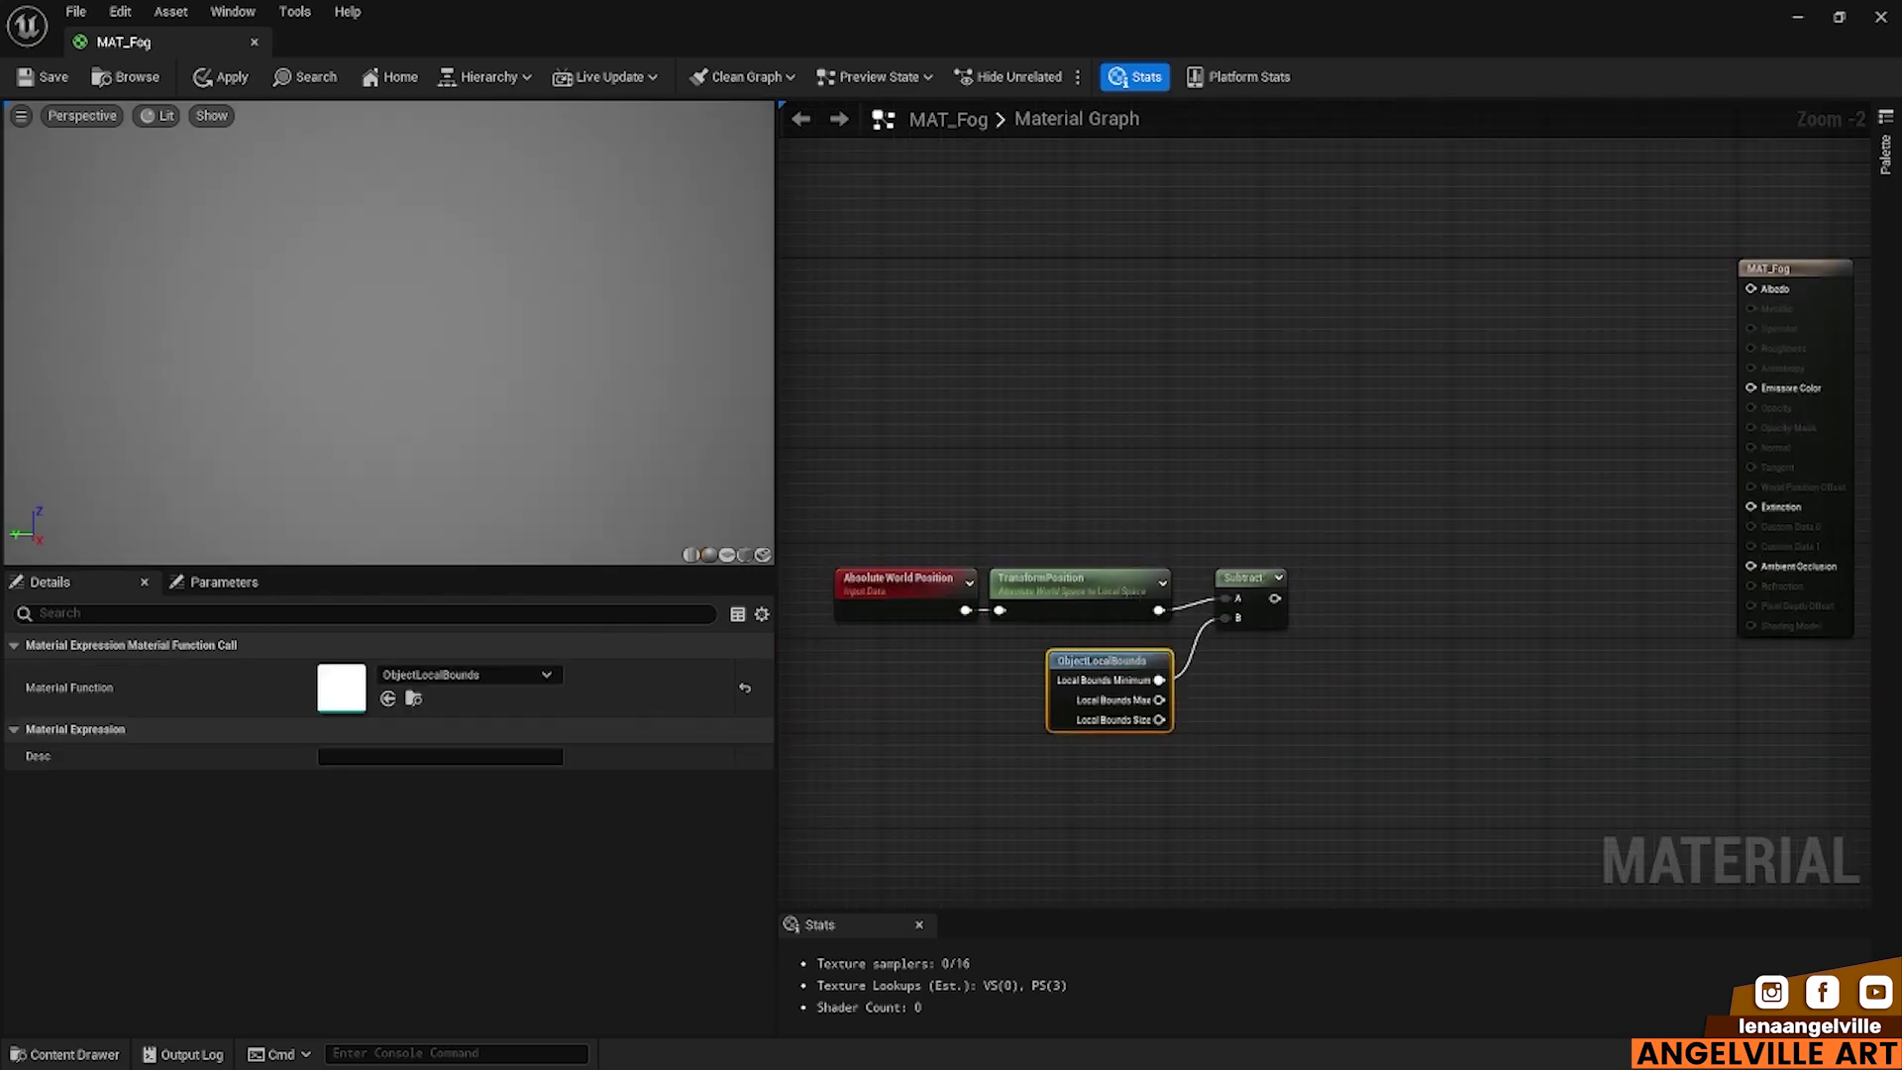
left_click(1354, 580)
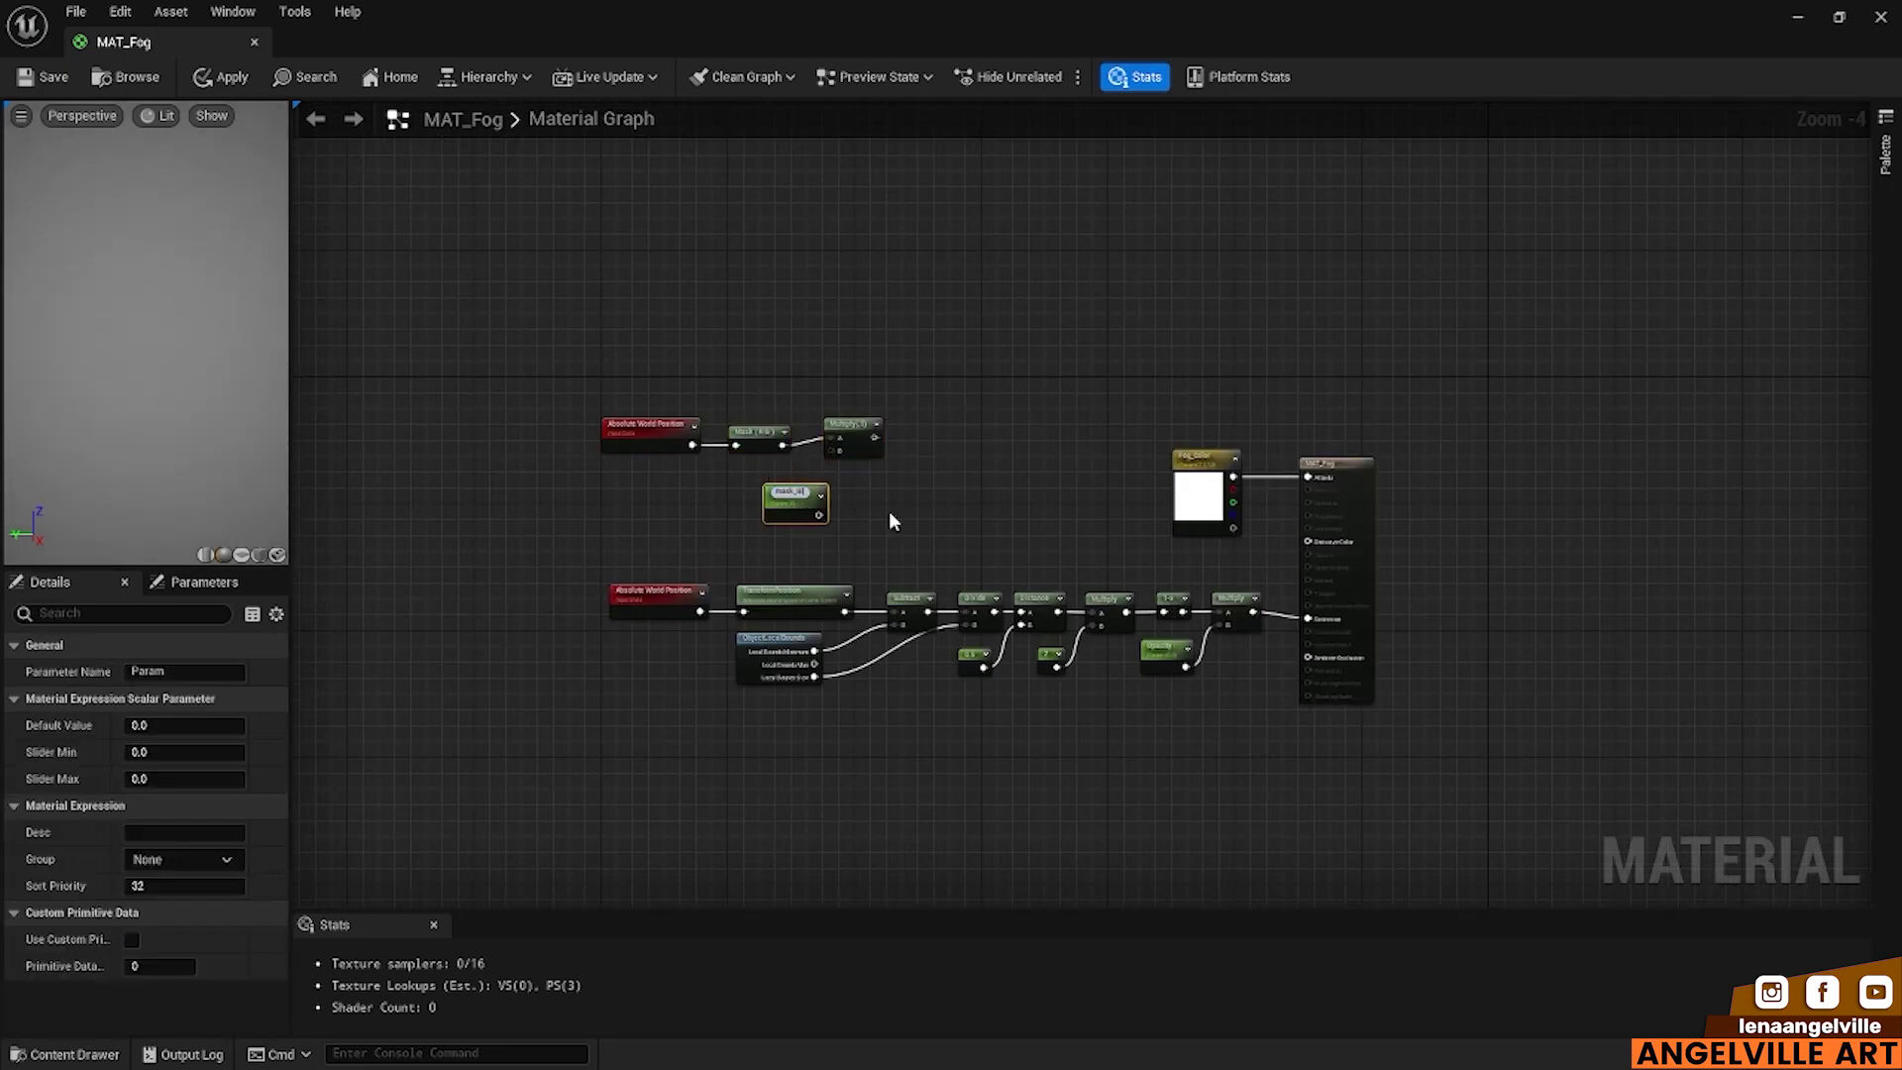
scroll(894, 487, "up", 4)
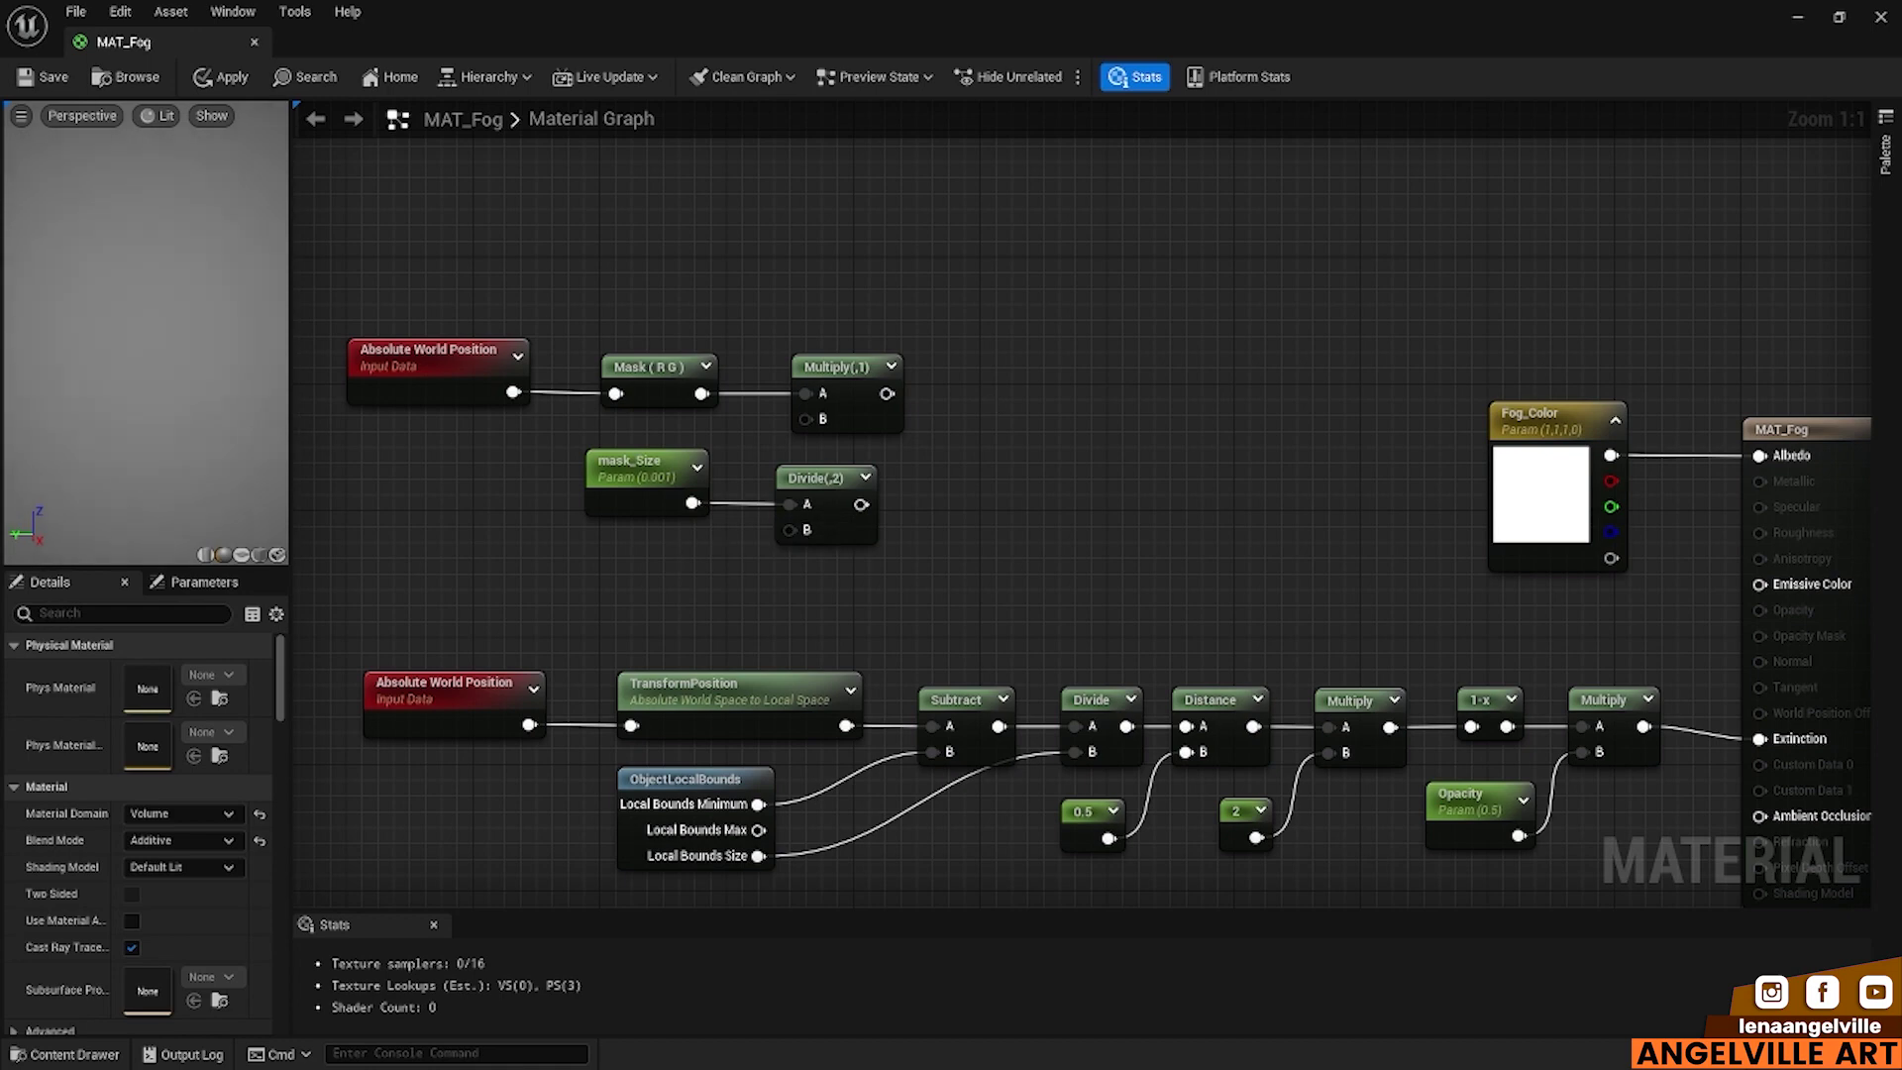
left_click(696, 583)
left_click(159, 671)
type("100.0")
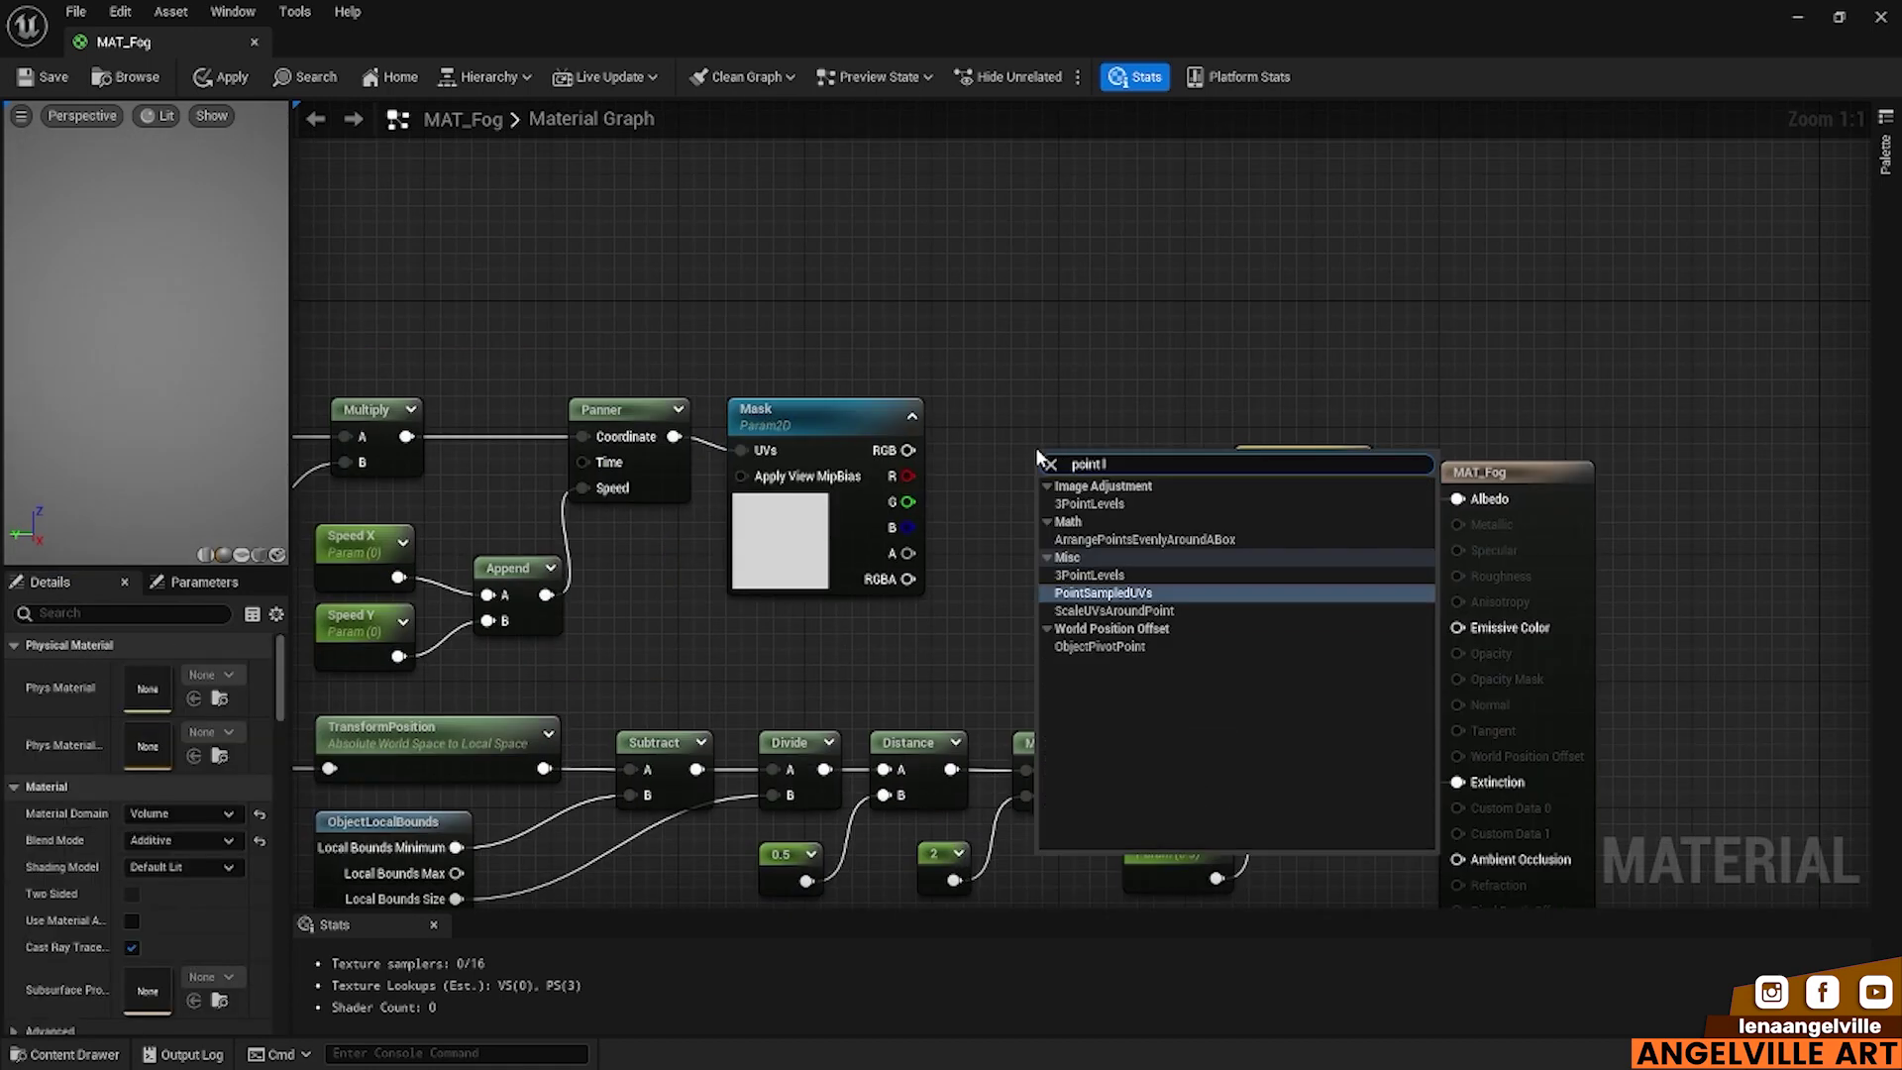
key("Return")
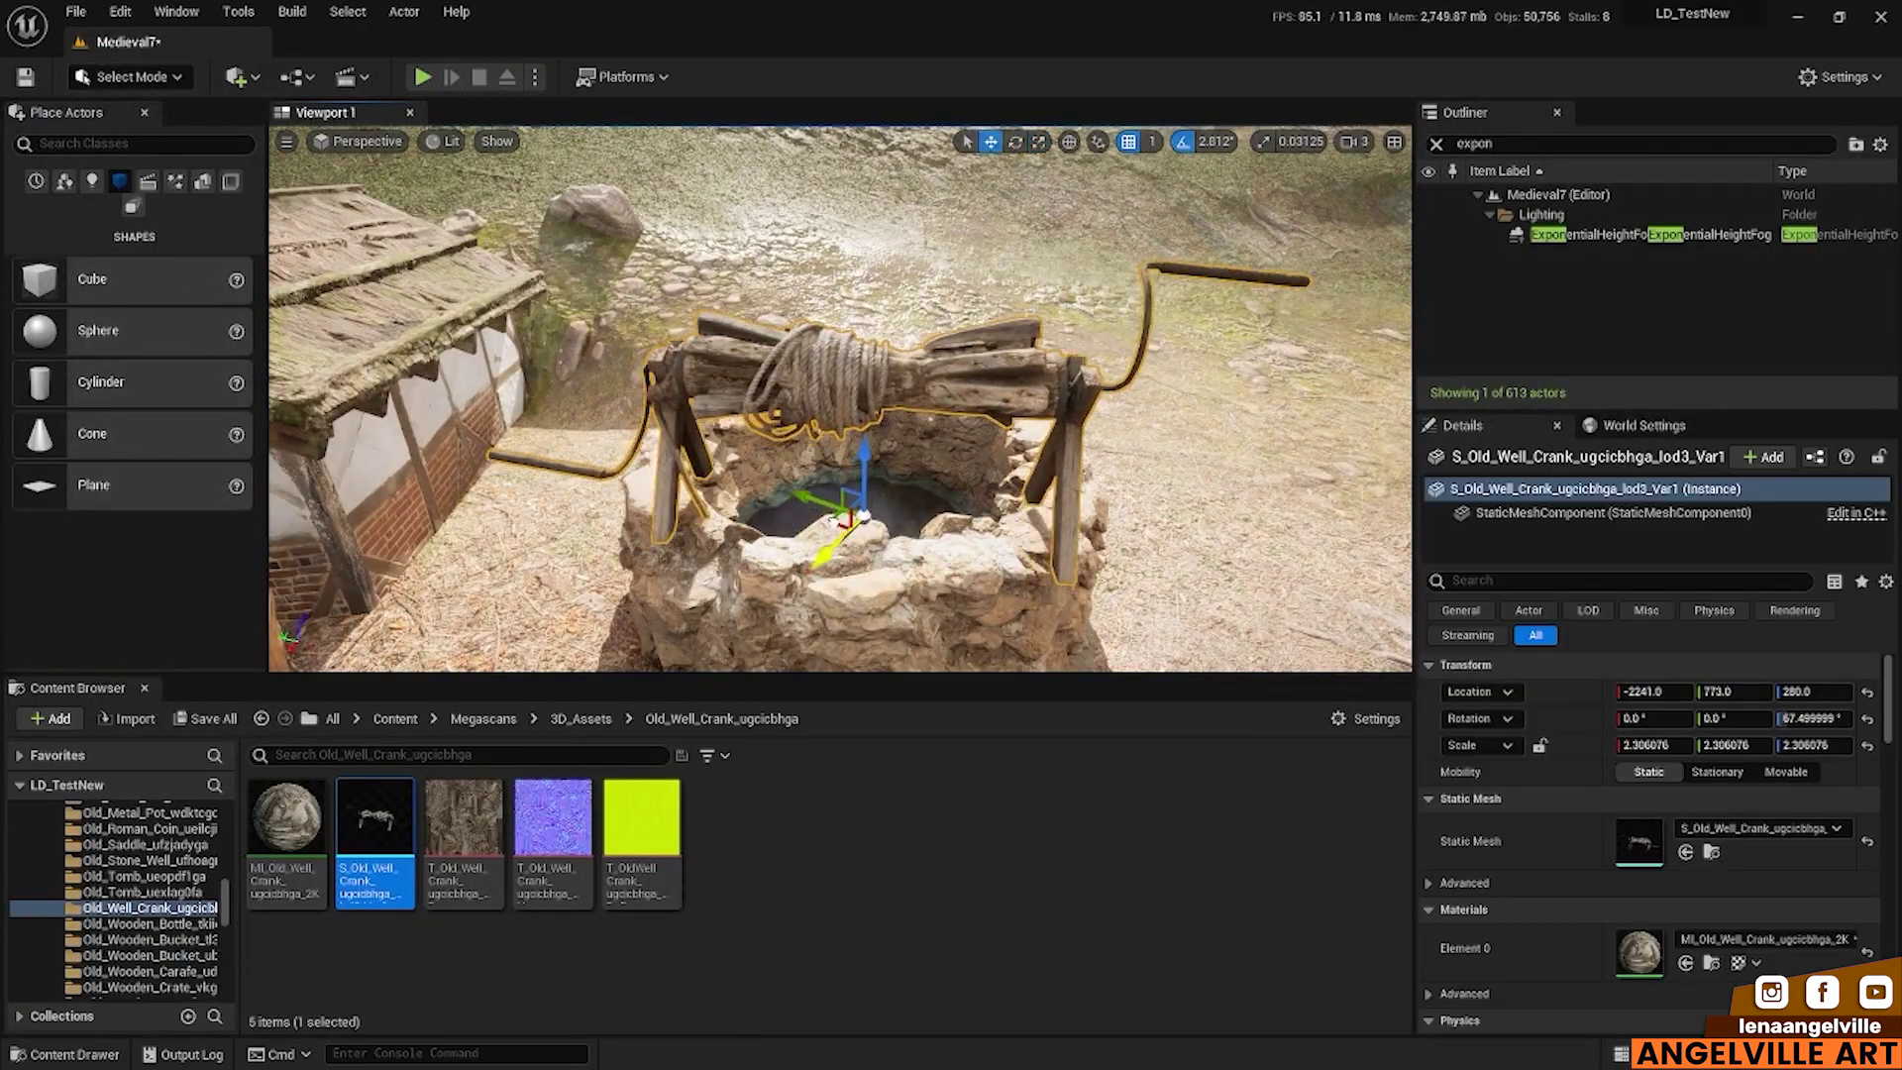
Step: Move the Old_Well_Crank onto the stone well, then playtest the level around the horses
left_click_drag(862, 515, 864, 456)
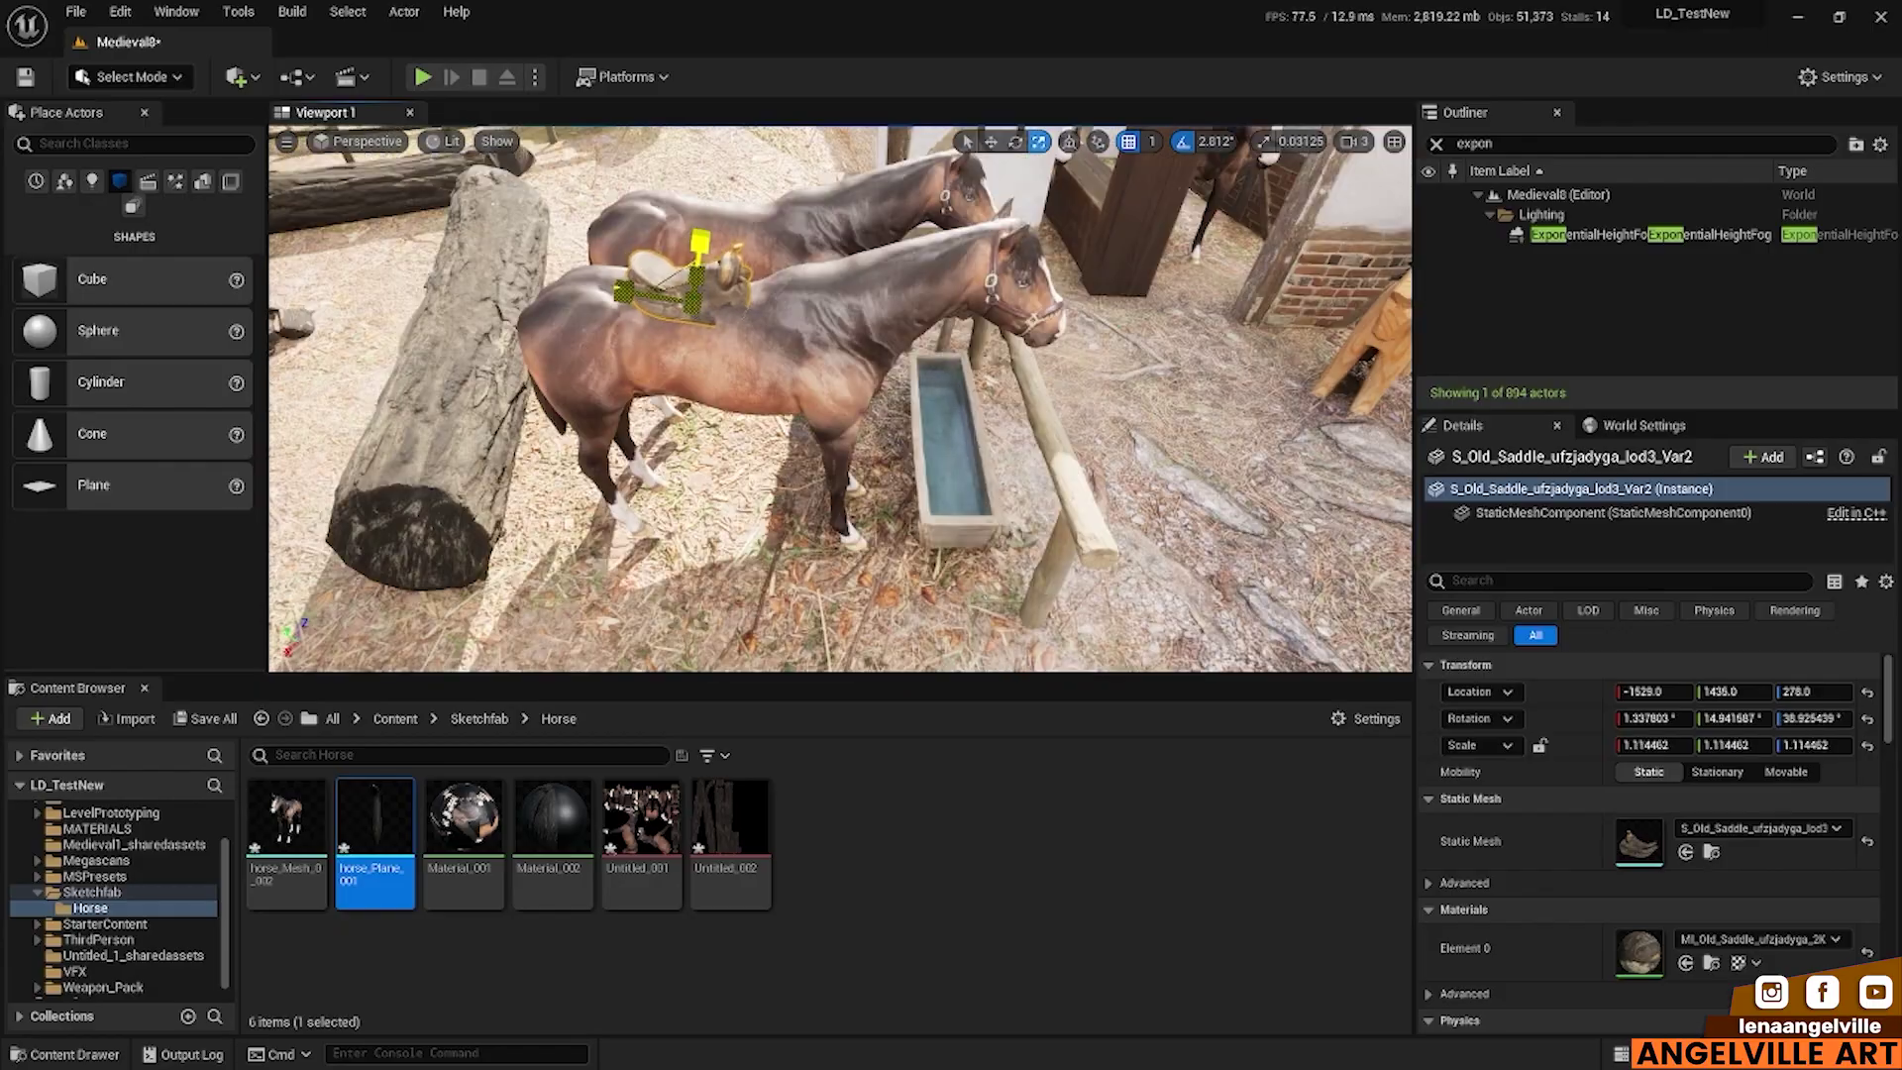
key("alt+p")
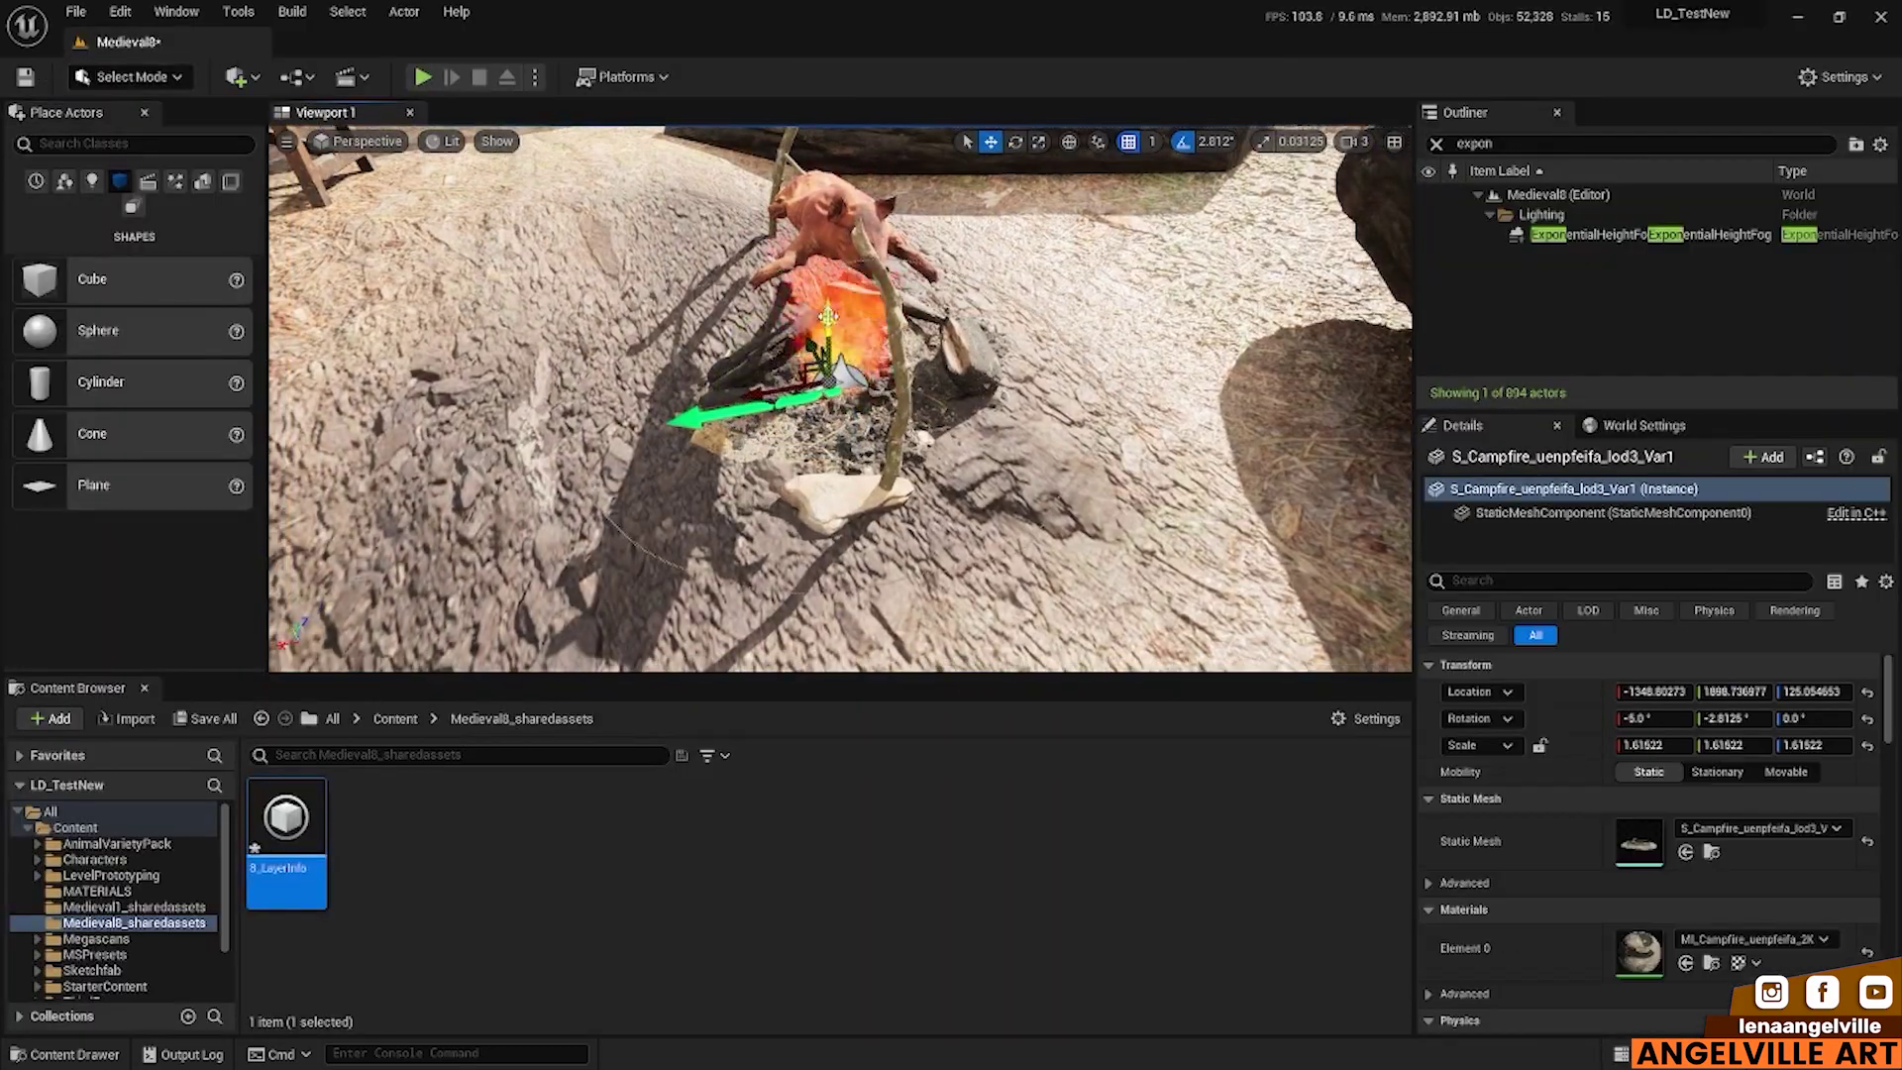
Step: Fly the viewport down to a close view of the walled graveyard
scroll(128, 364, "up", 5)
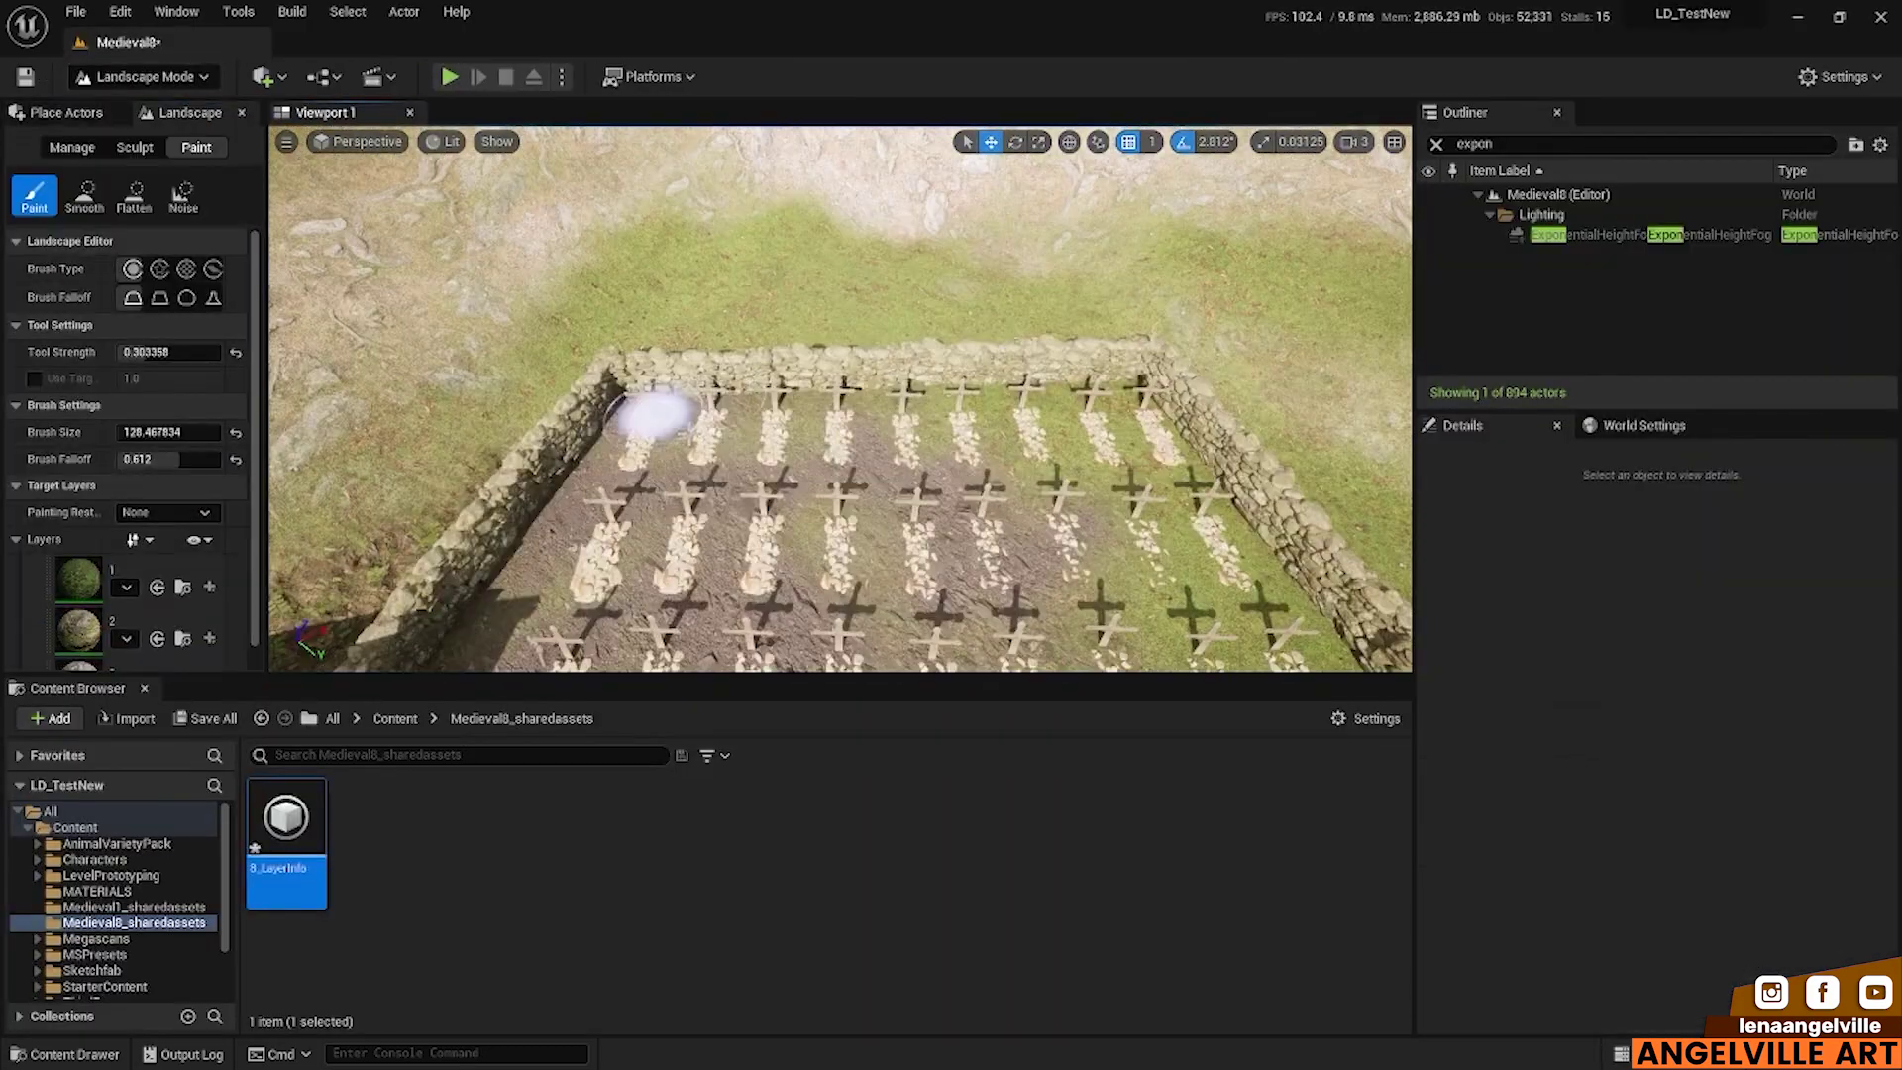
scroll(1127, 543, "down", 10)
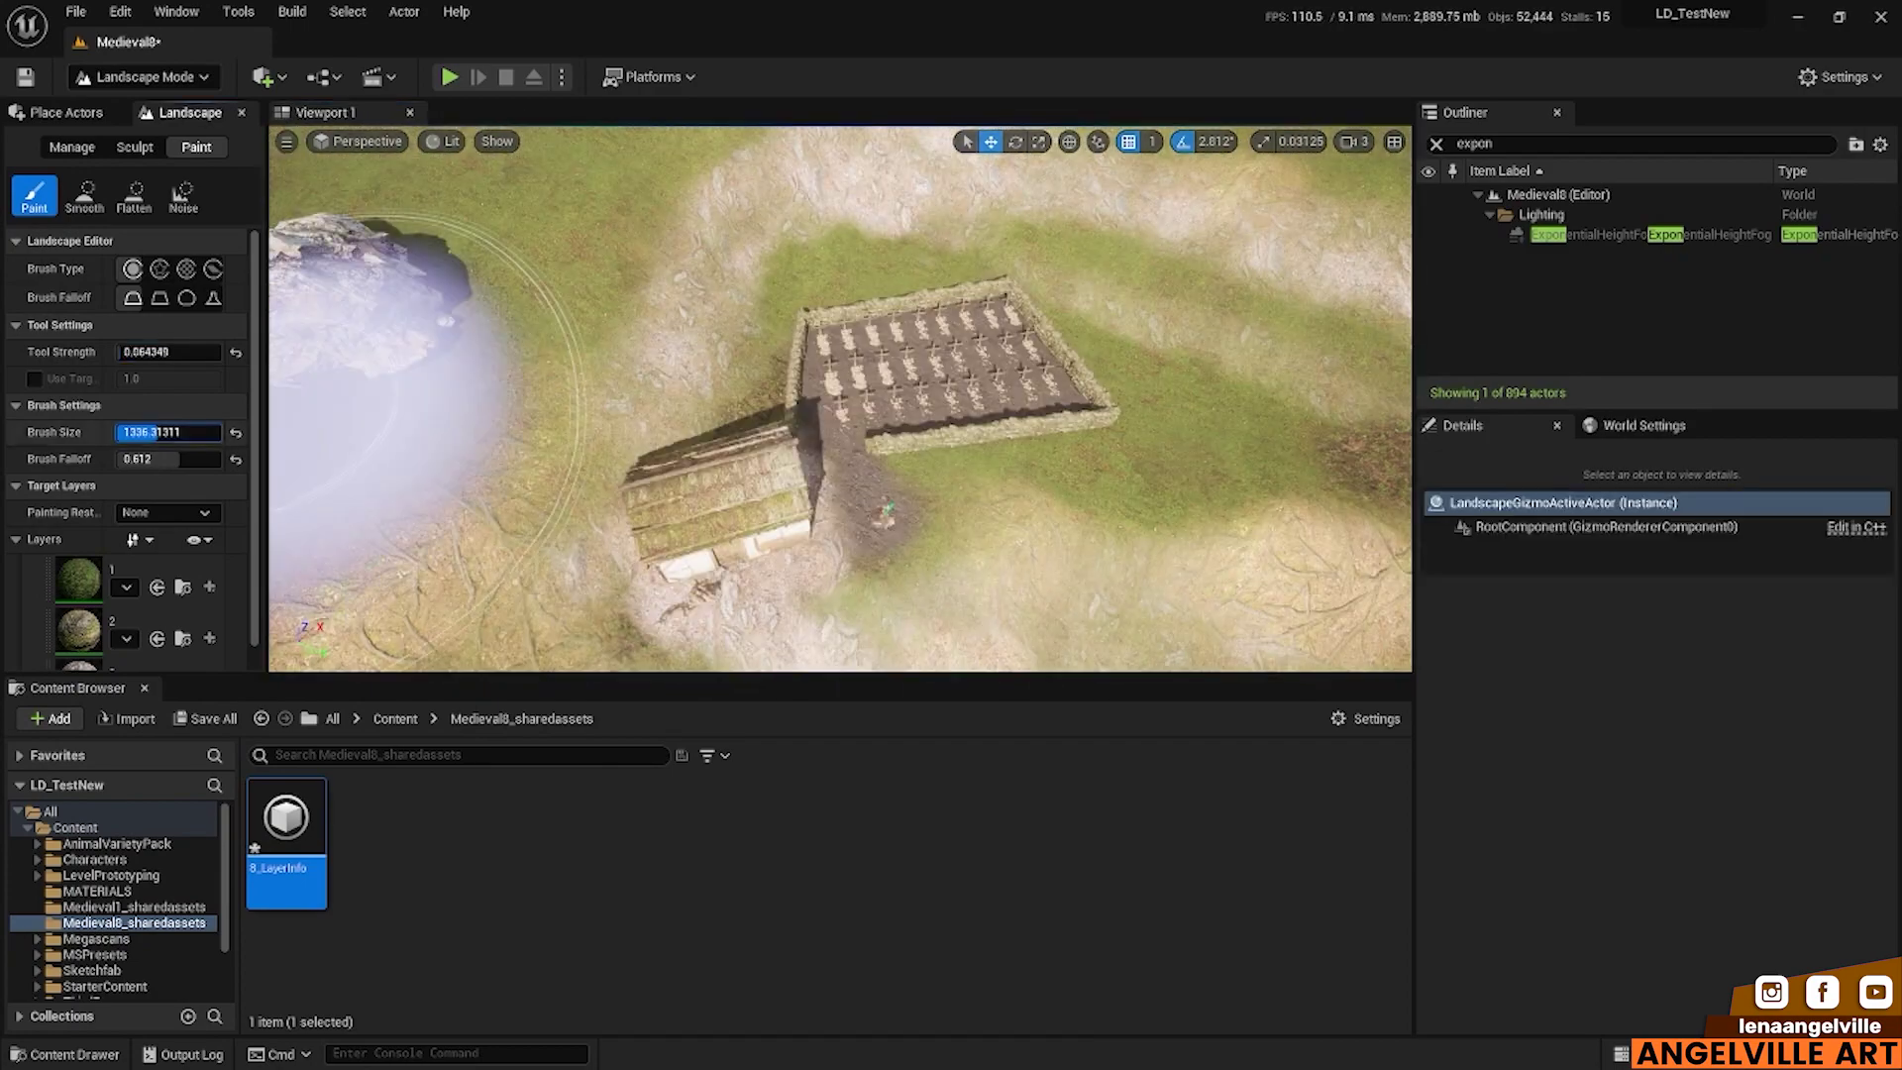
mouse_move(841, 386)
right_mouse_down()
mouse_move(519, 534)
mouse_move(297, 416)
right_mouse_up()
scroll(123, 338, "down", 2)
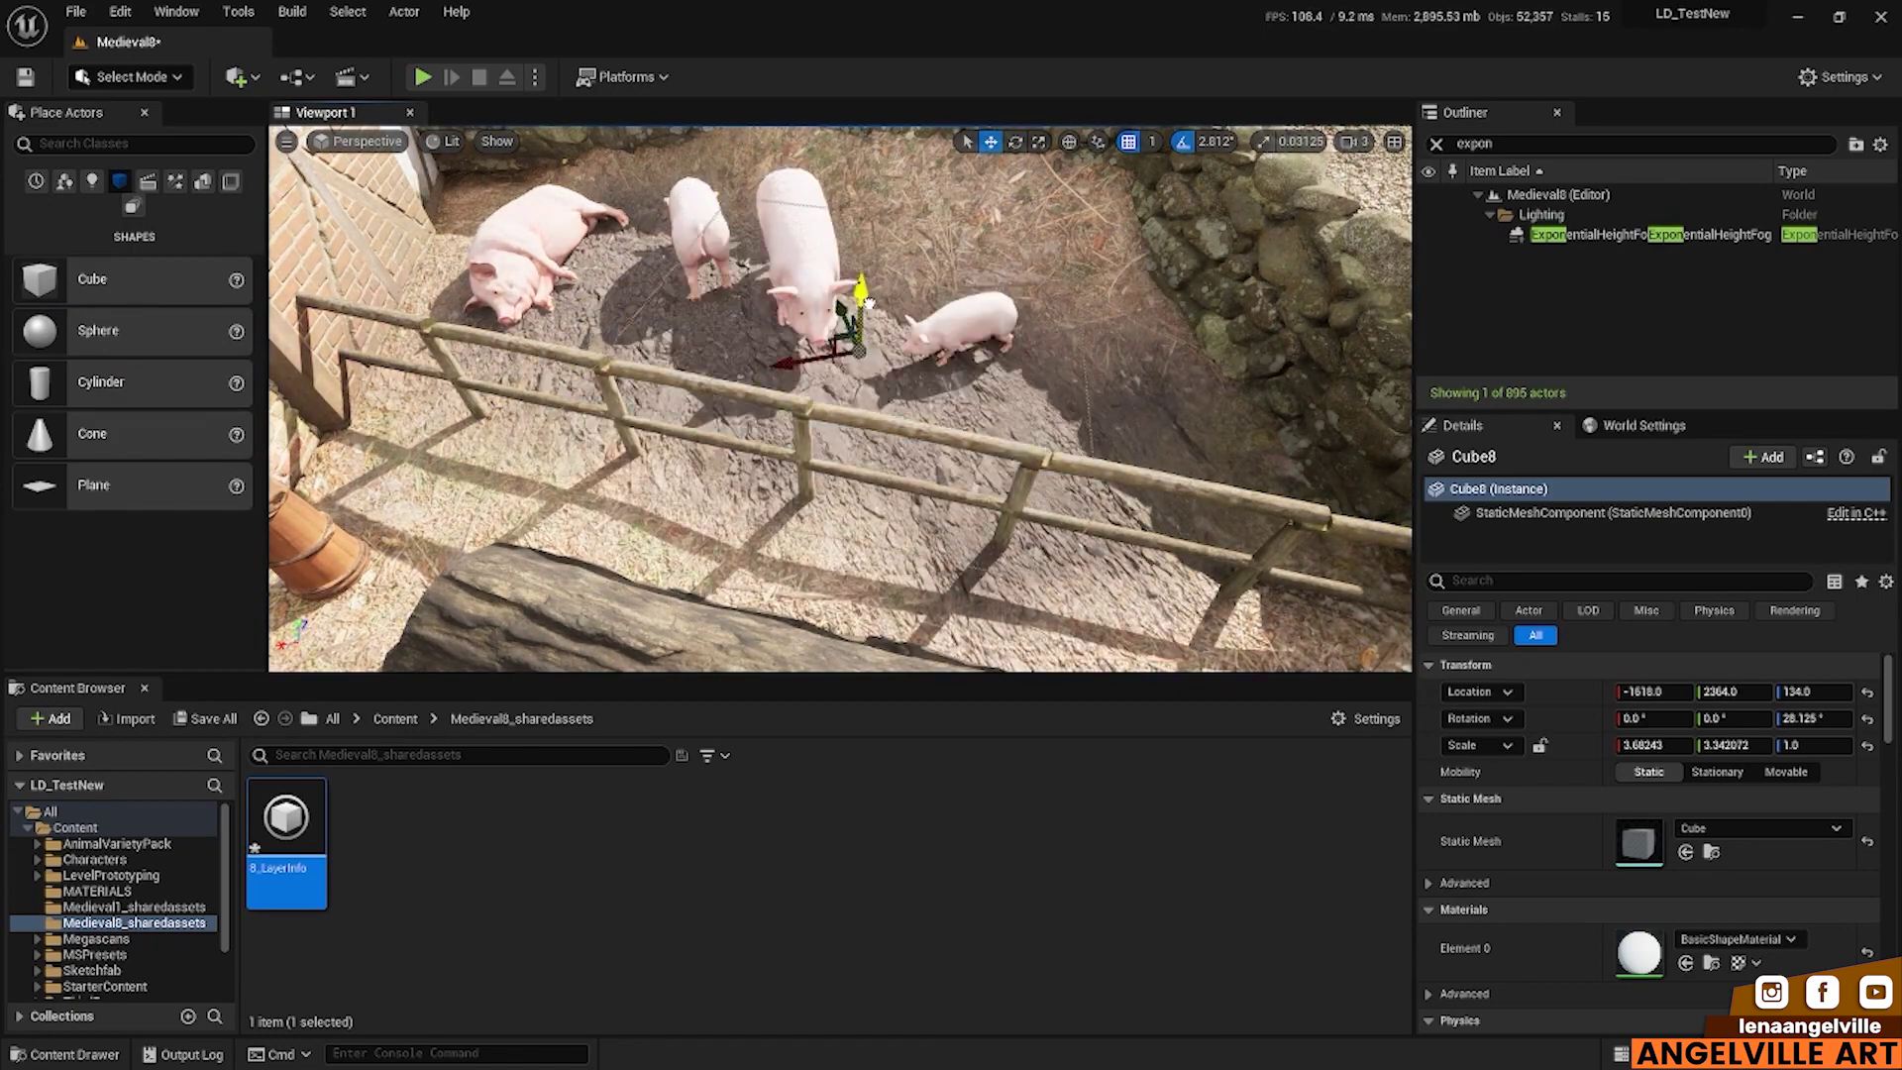
Step: Give the flat Cube8 the M_Water_Dirt material in its Element 0 slot
left_click(1712, 941)
type("water")
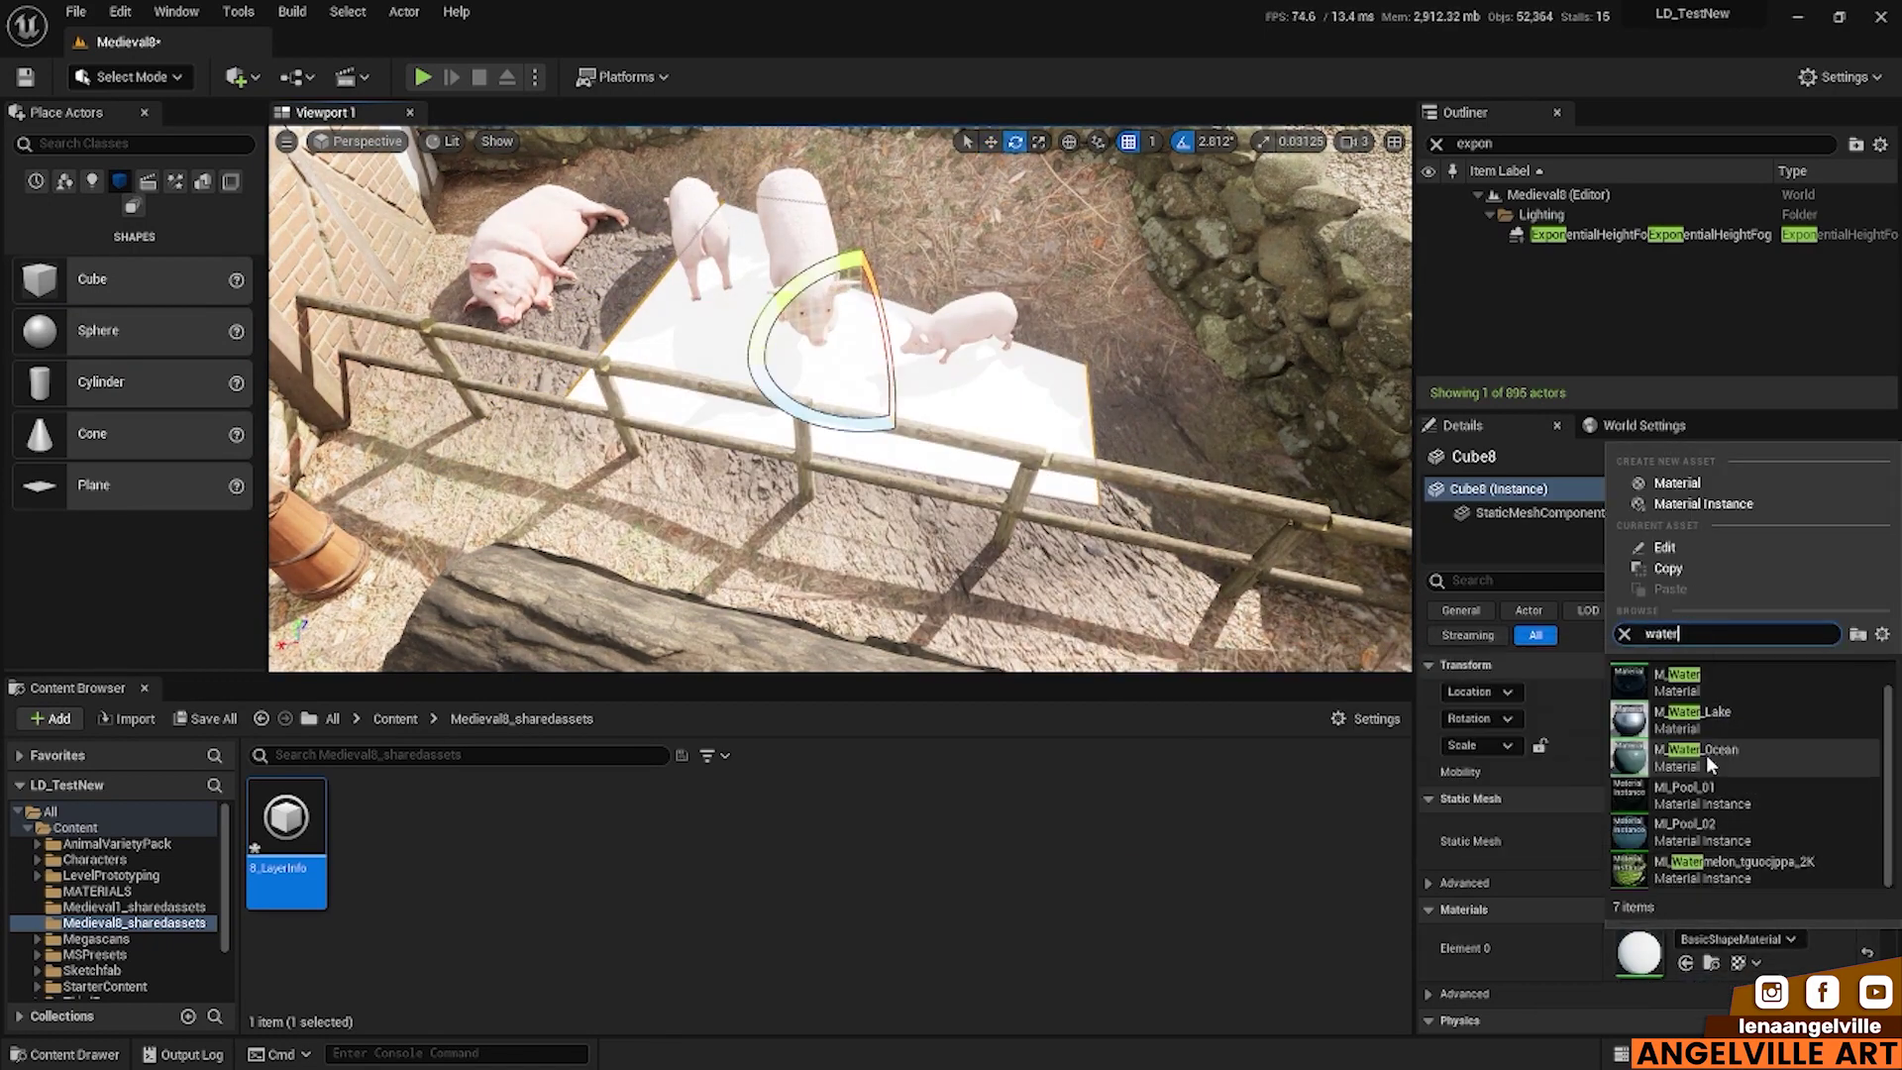
left_click(1708, 758)
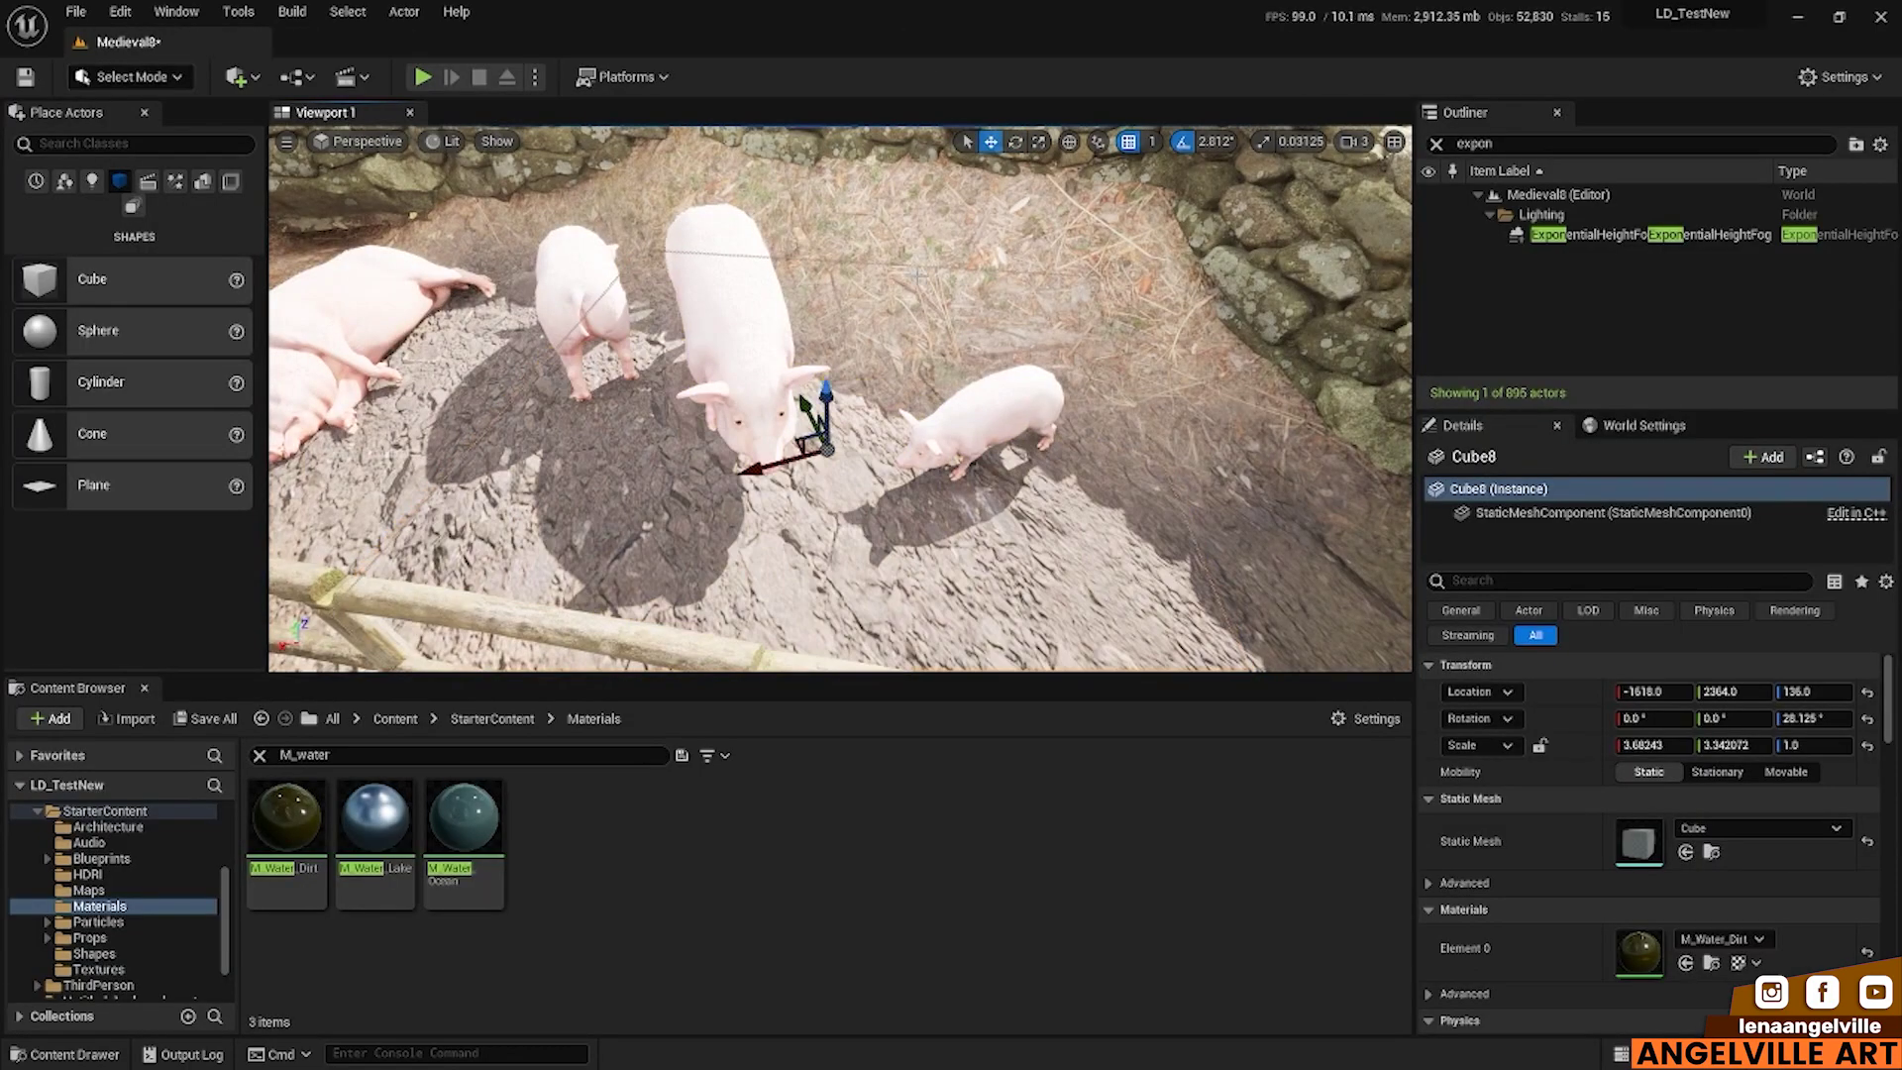
Step: Smooth the landscape under the puddle, undoing a stray sculpt, then select a pig in the pen
key("shift+2")
key("ctrl+z")
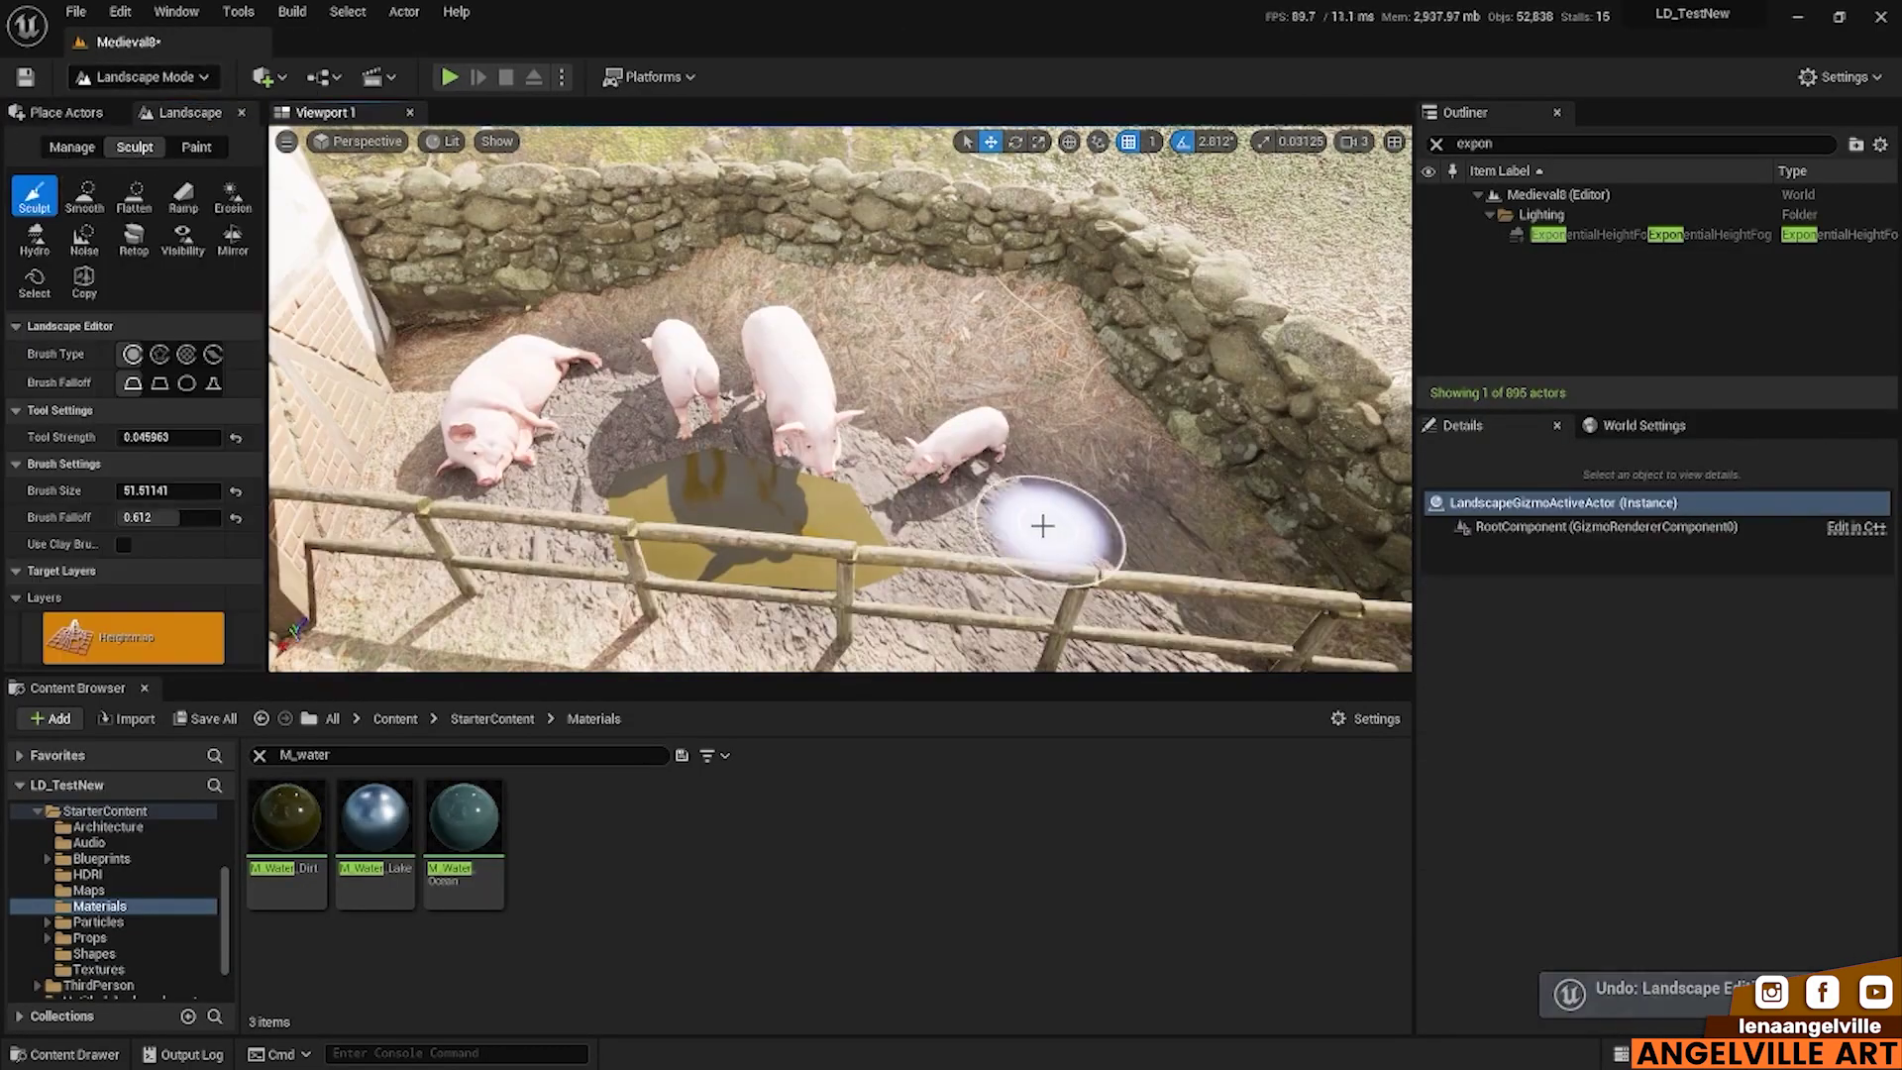
left_click(84, 195)
key("shift+1")
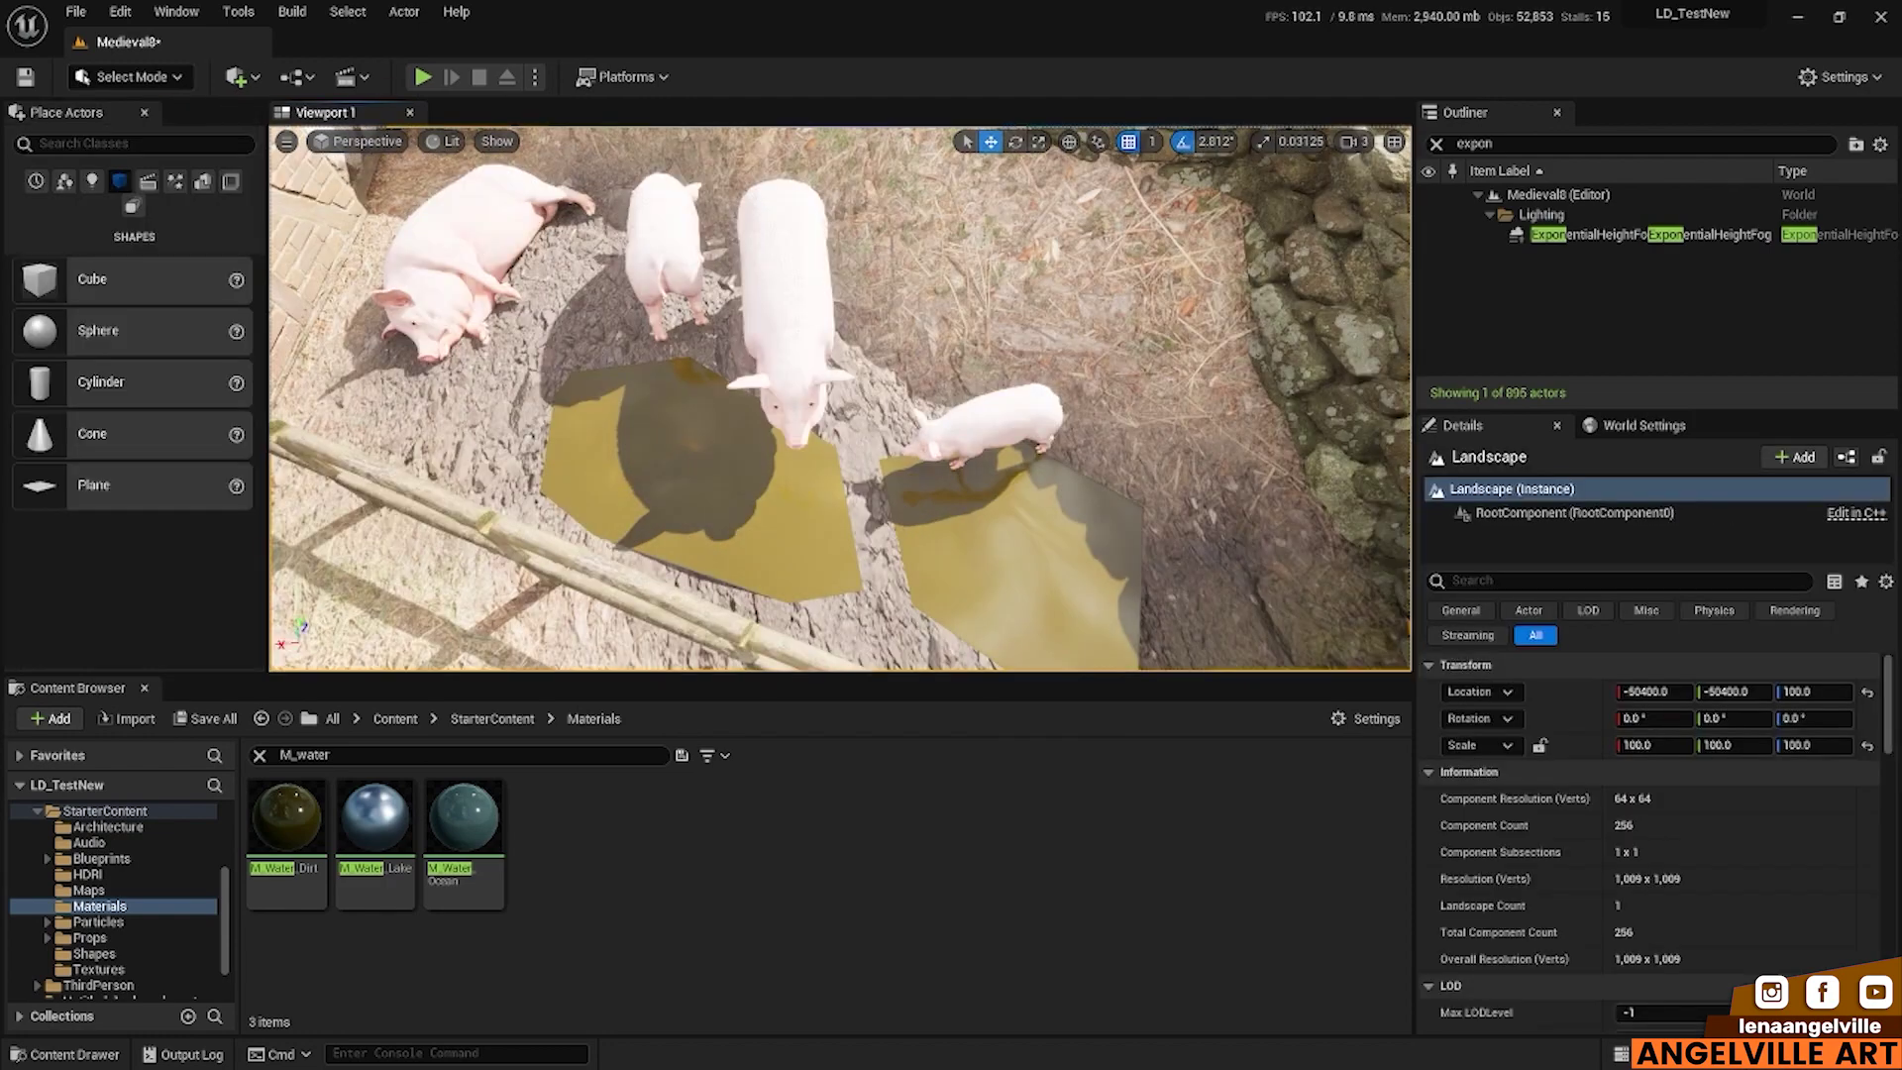
left_click(664, 377)
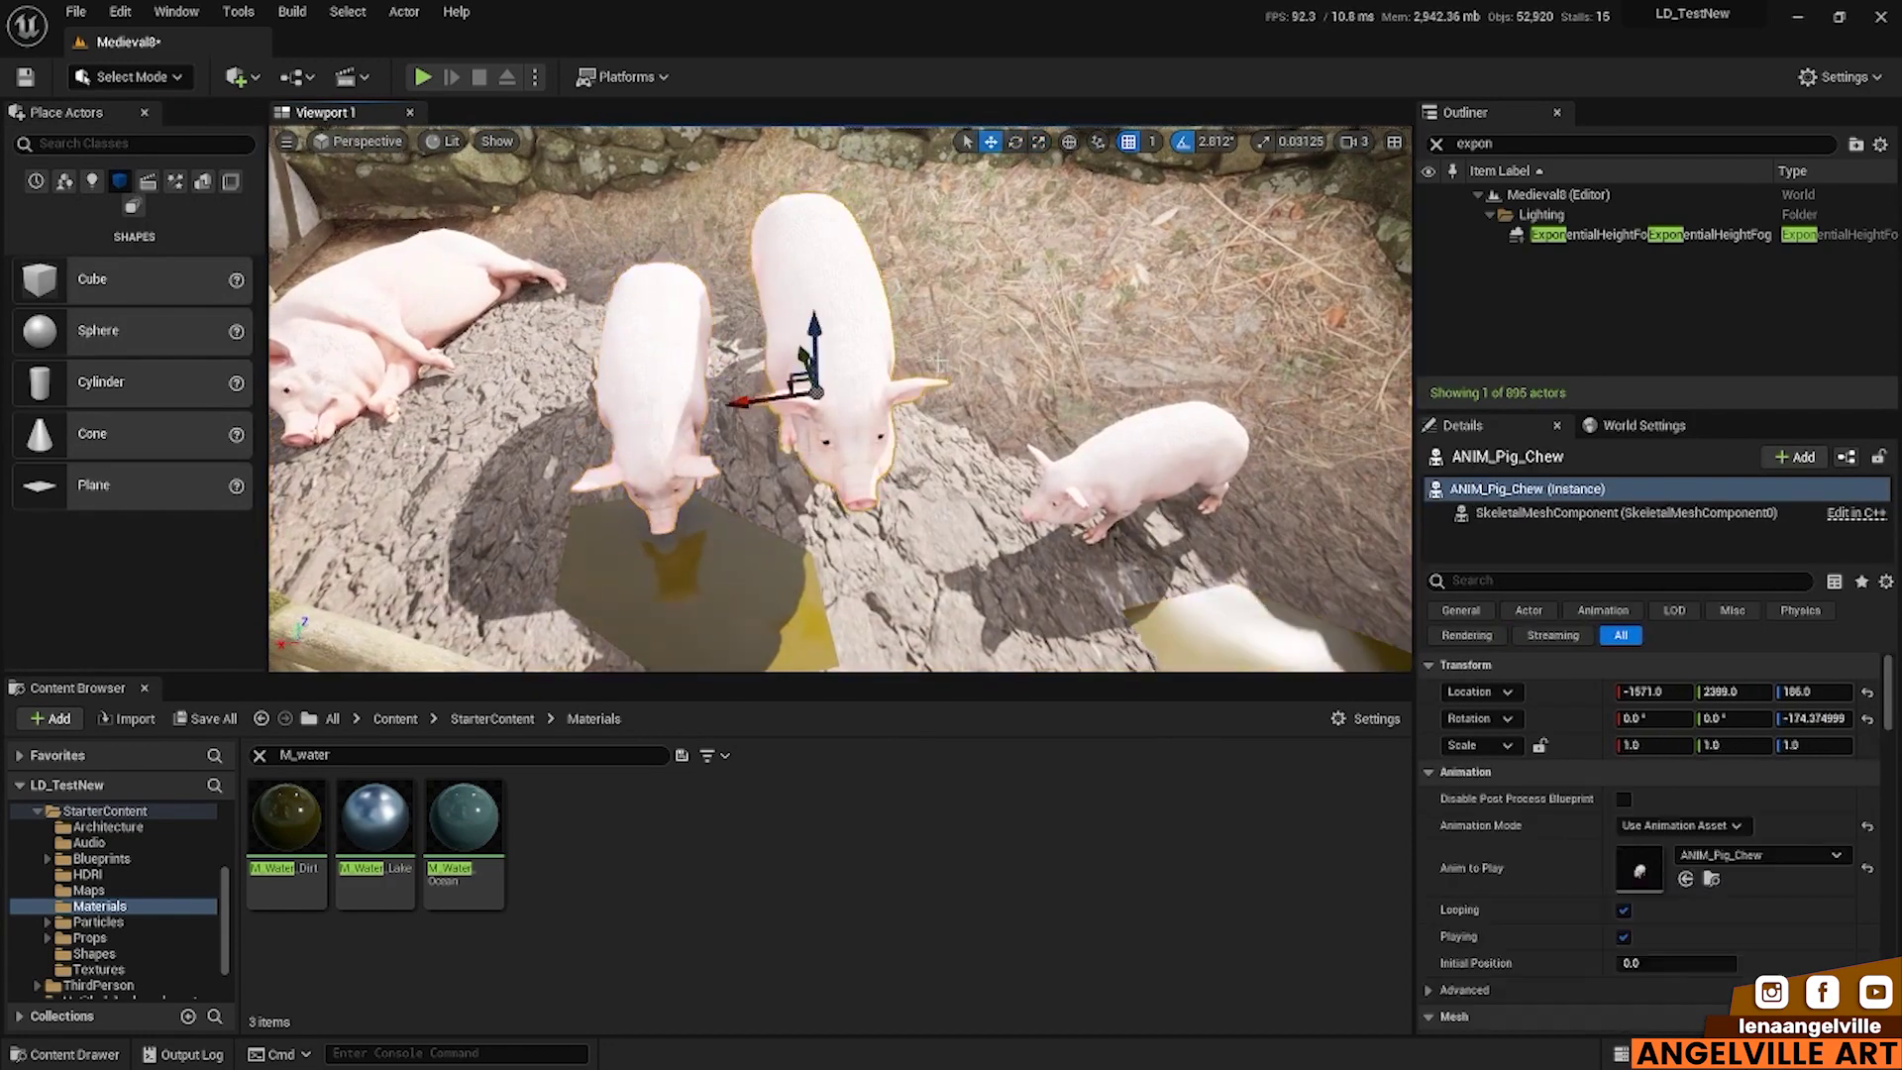